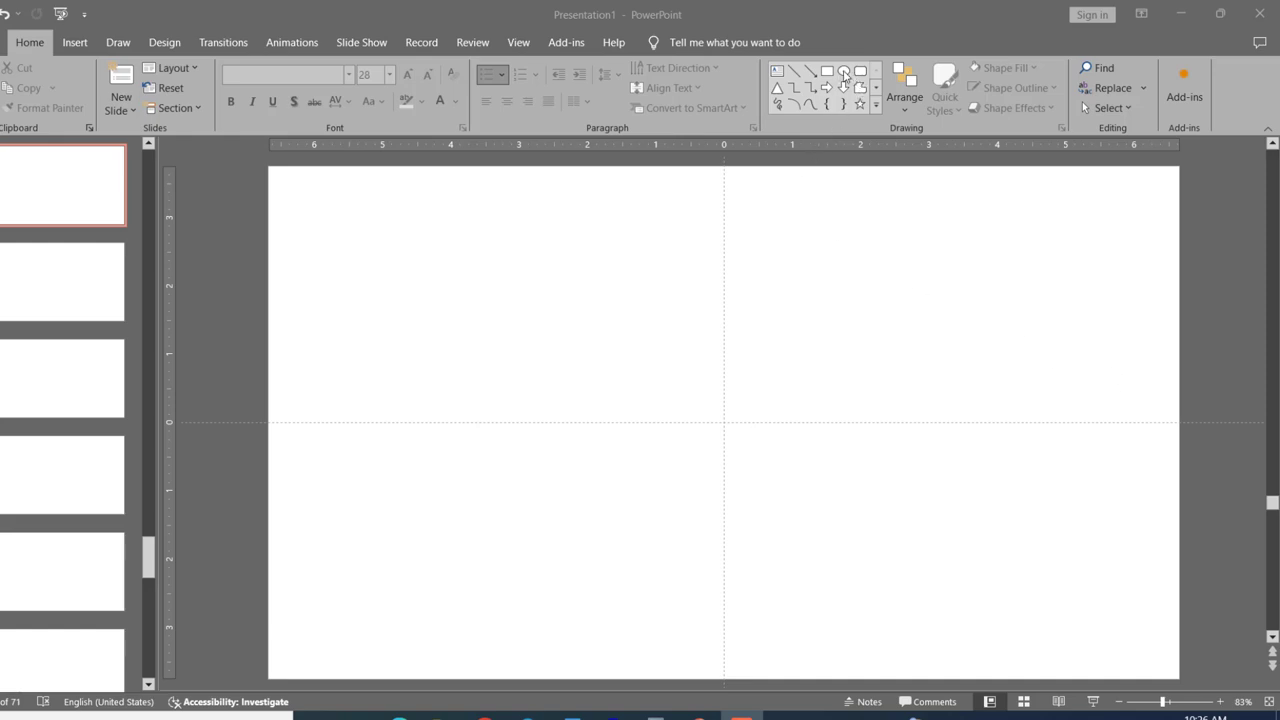
# Draw a circle about 2.38" in diameter, centred on the horizontal guide in the left half of the slide.
pyautogui.click(845, 76)
pyautogui.click(845, 76)
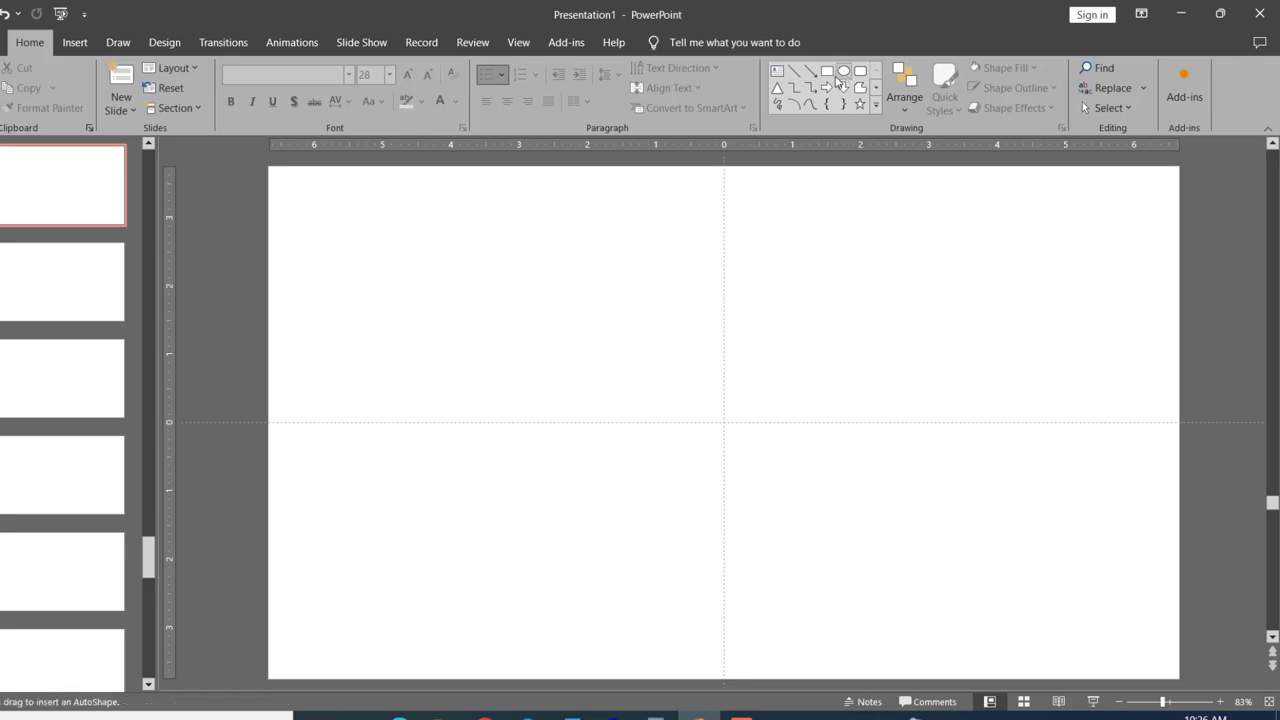
pyautogui.moveTo(587, 290); pyautogui.dragTo(611, 427)
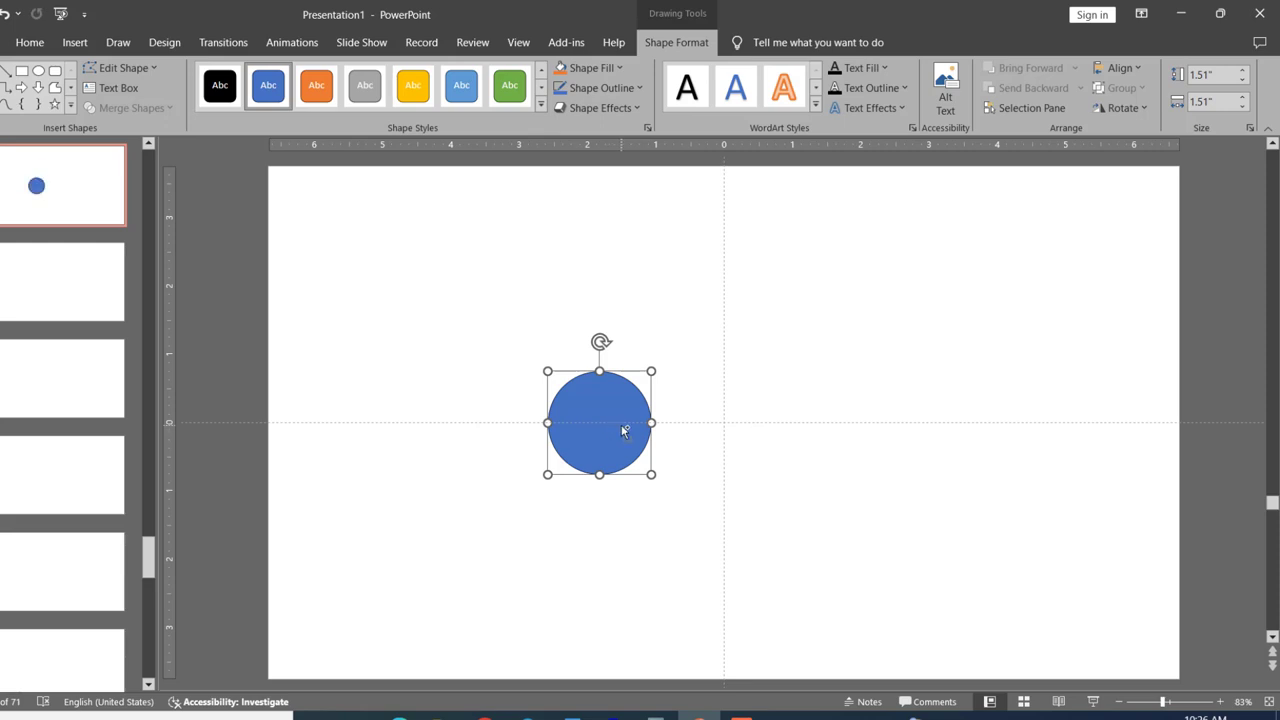
pyautogui.moveTo(651, 371); pyautogui.dragTo(711, 343)
pyautogui.moveTo(668, 354); pyautogui.dragTo(554, 383)
pyautogui.scroll(2, 557, 390)
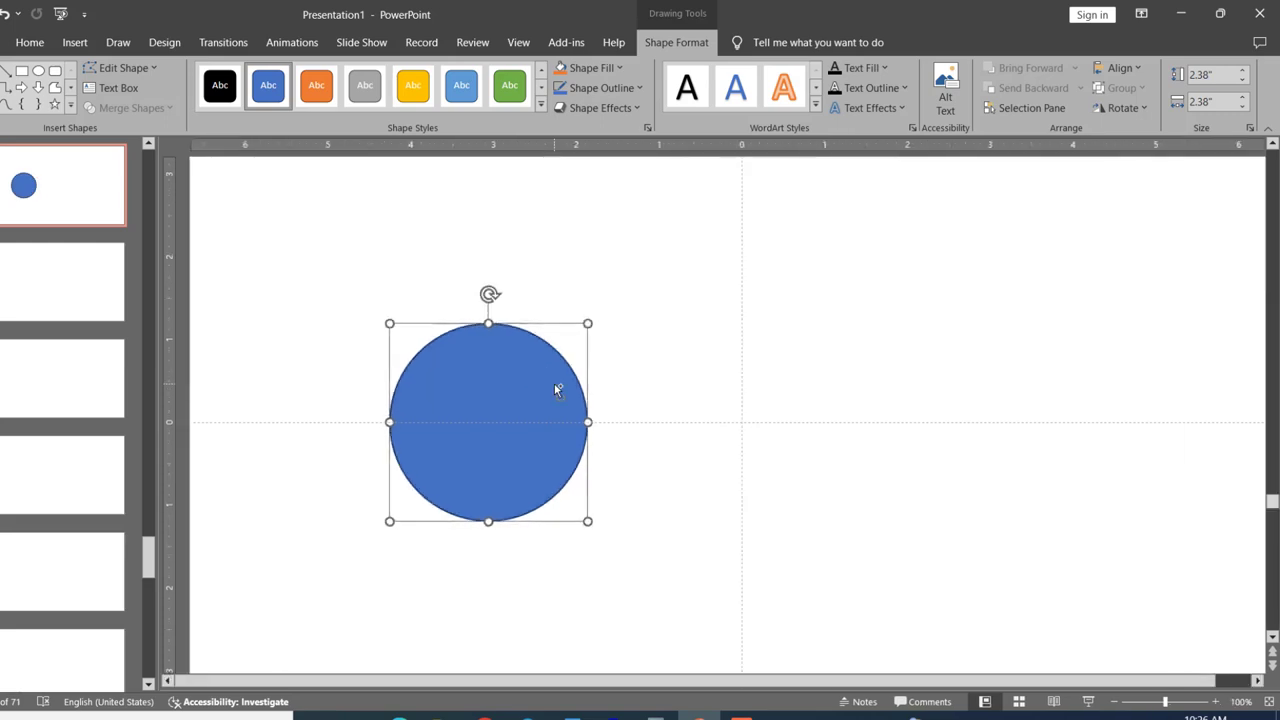
# Remove the outline from the blue circle and deselect it.
pyautogui.click(640, 90)
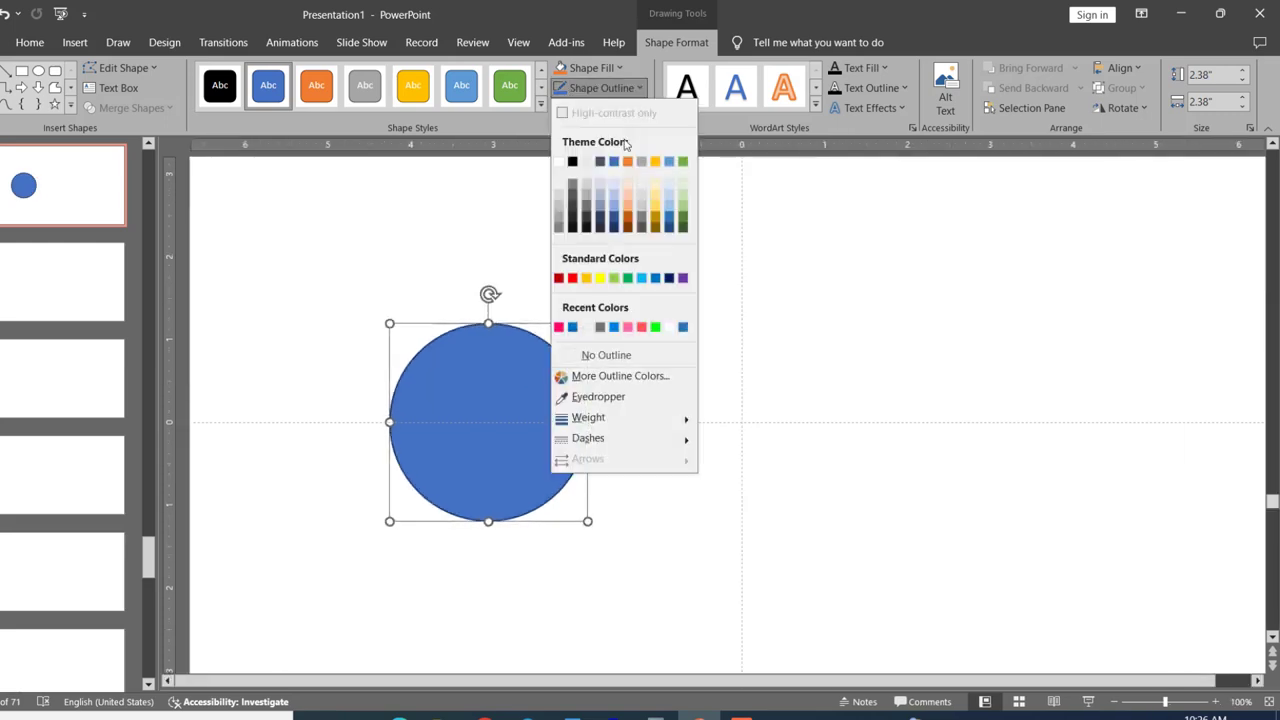
pyautogui.click(595, 354)
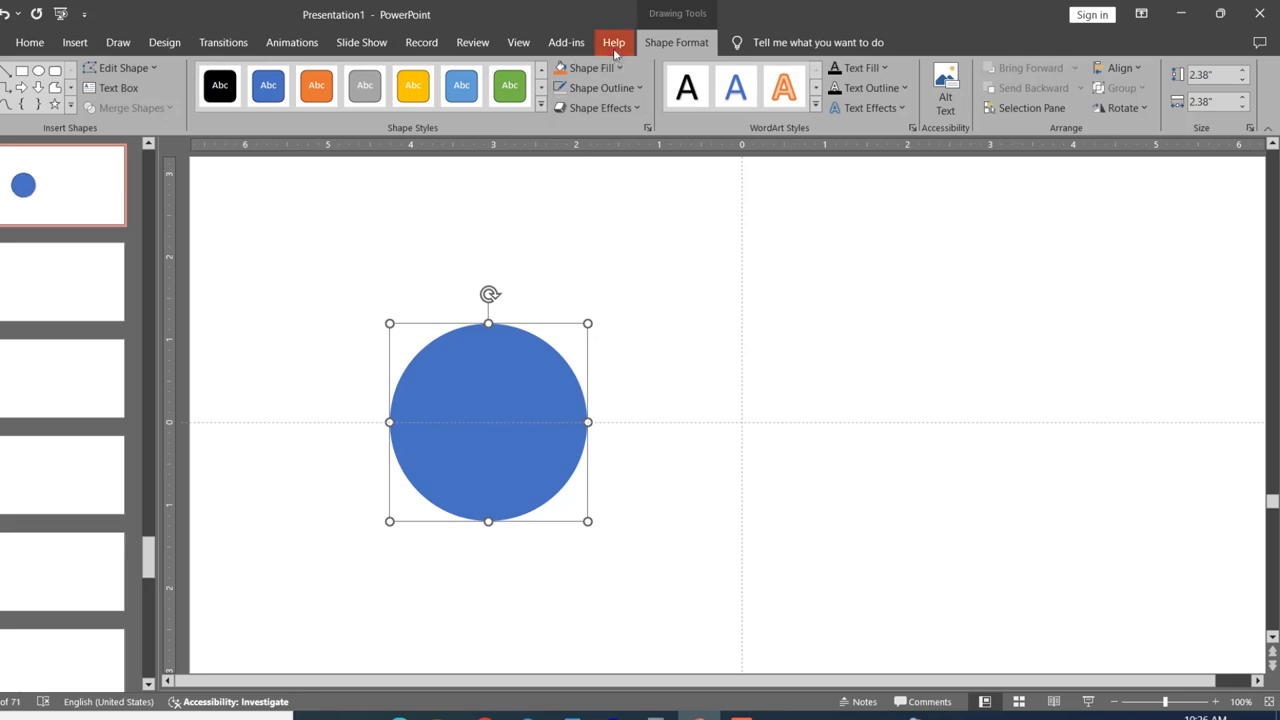
pyautogui.click(508, 193)
# Set the slide background to a solid light gray fill.
pyautogui.rightClick(110, 201)
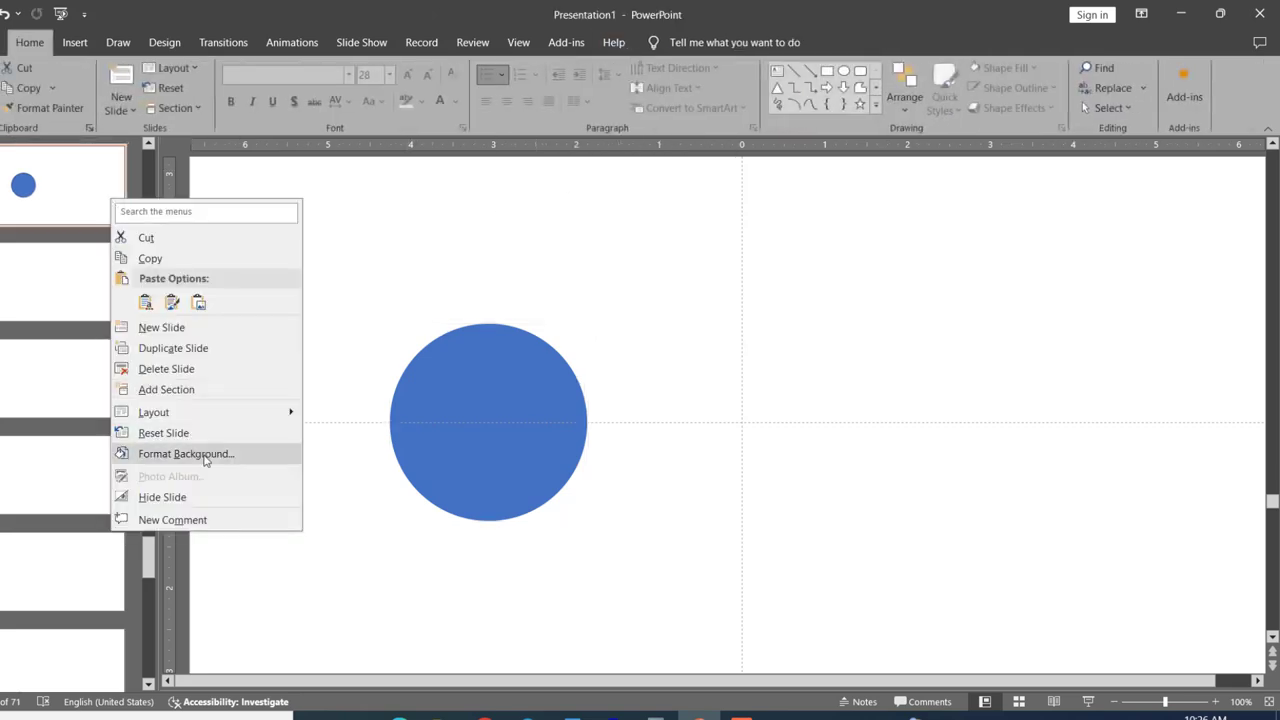
pyautogui.click(200, 454)
pyautogui.click(1242, 366)
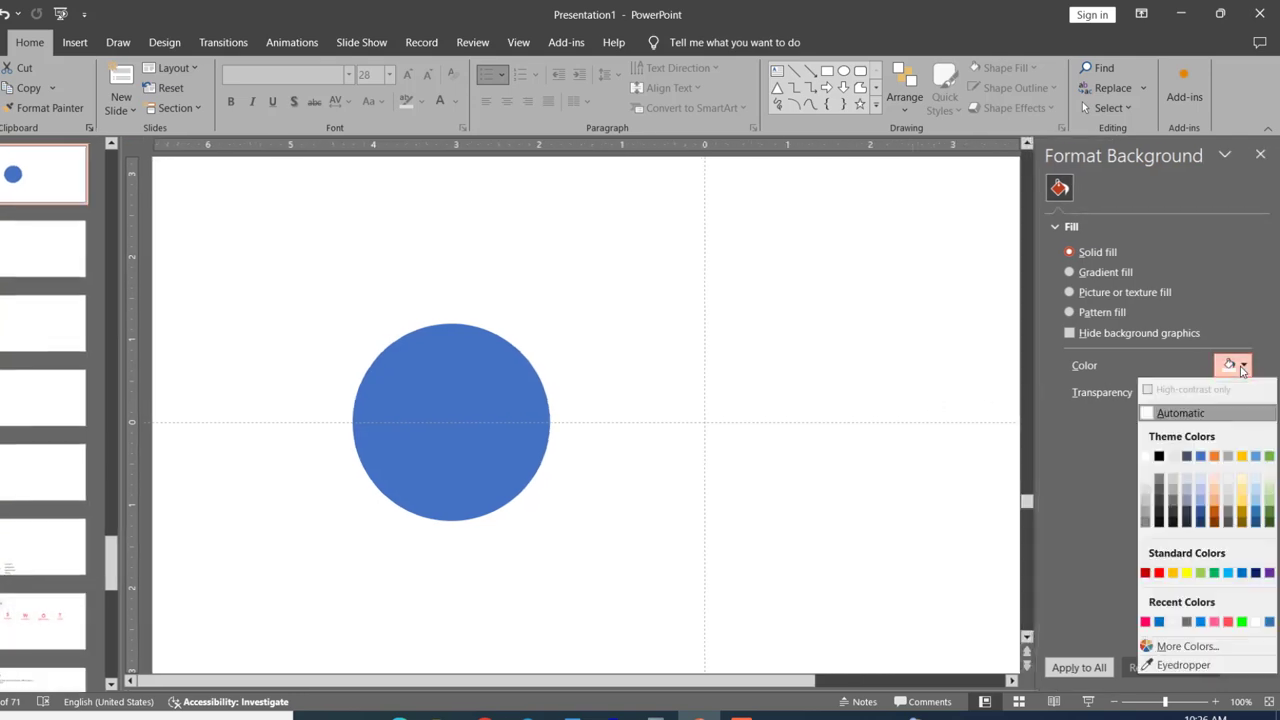
pyautogui.click(1145, 492)
pyautogui.click(1260, 154)
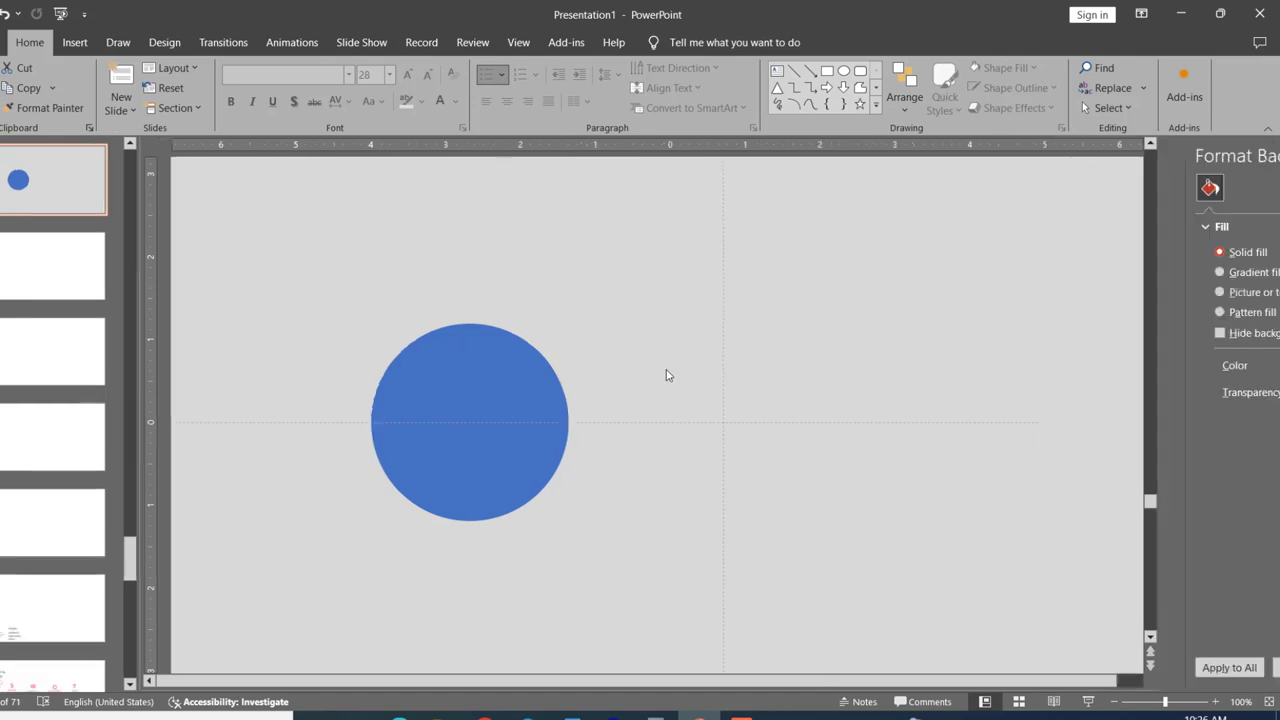
# Change the circle's fill to white.
pyautogui.click(491, 420)
pyautogui.click(652, 40)
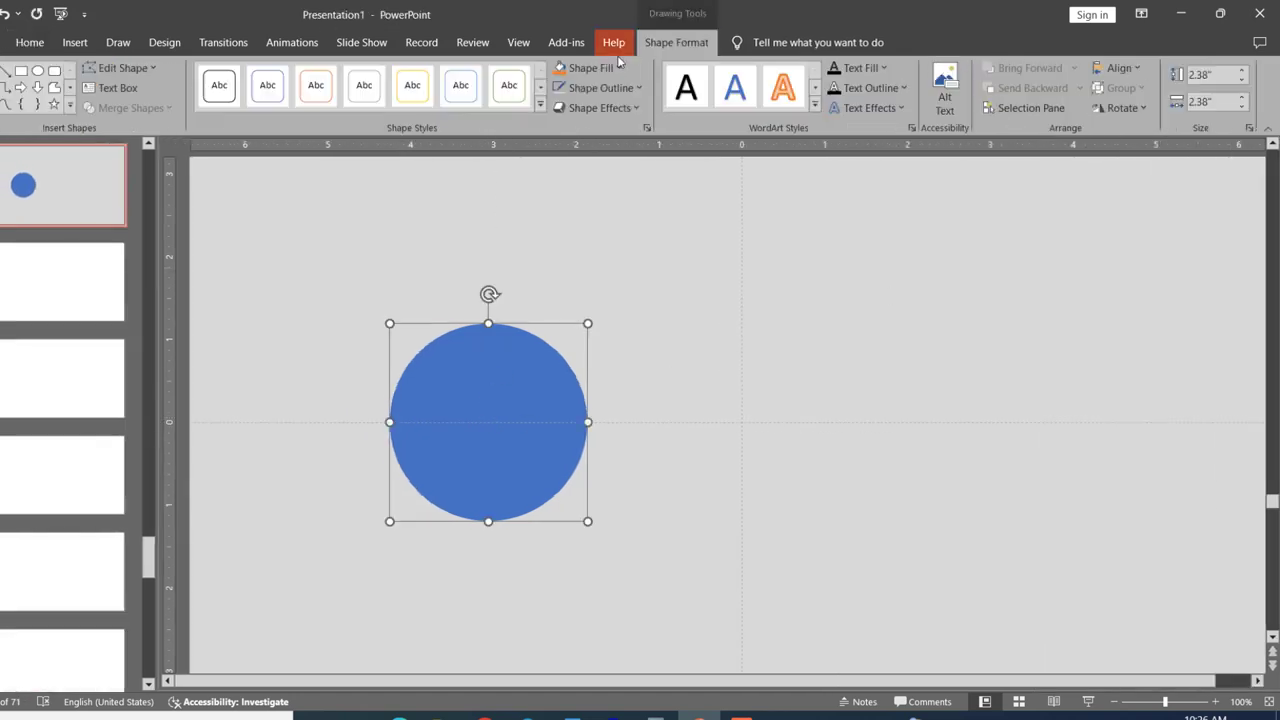
pyautogui.click(619, 68)
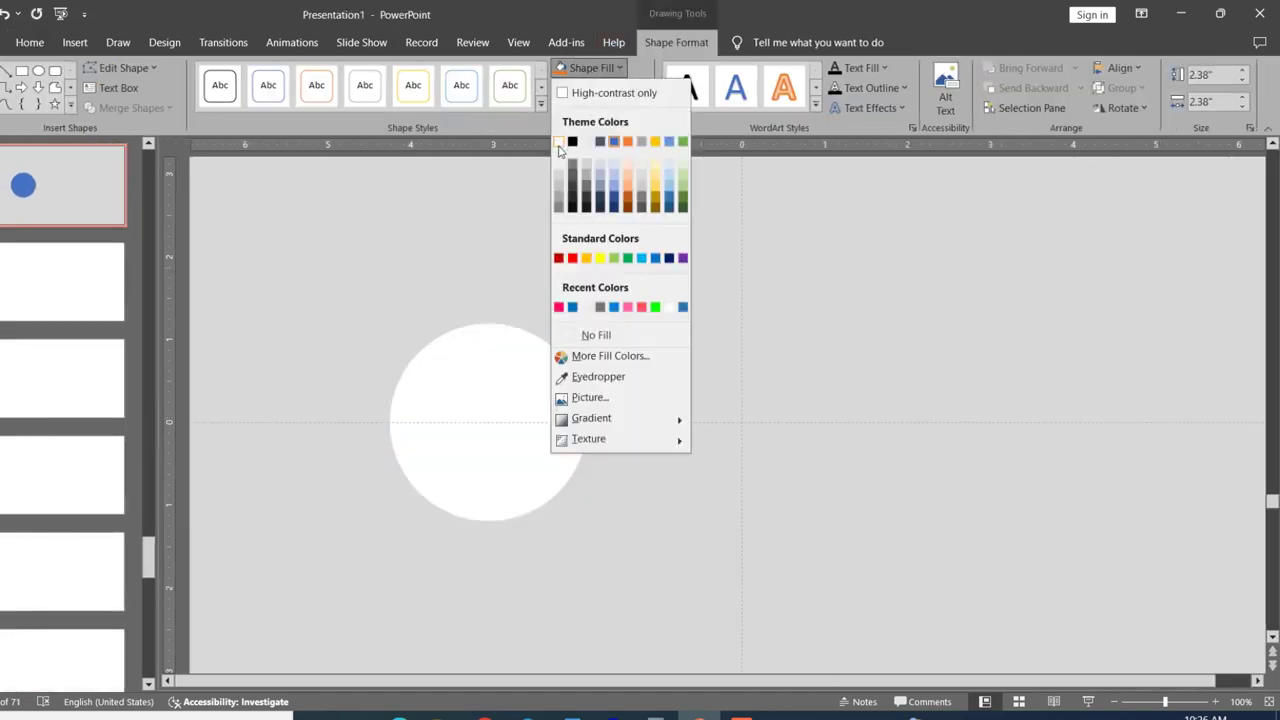
pyautogui.click(559, 145)
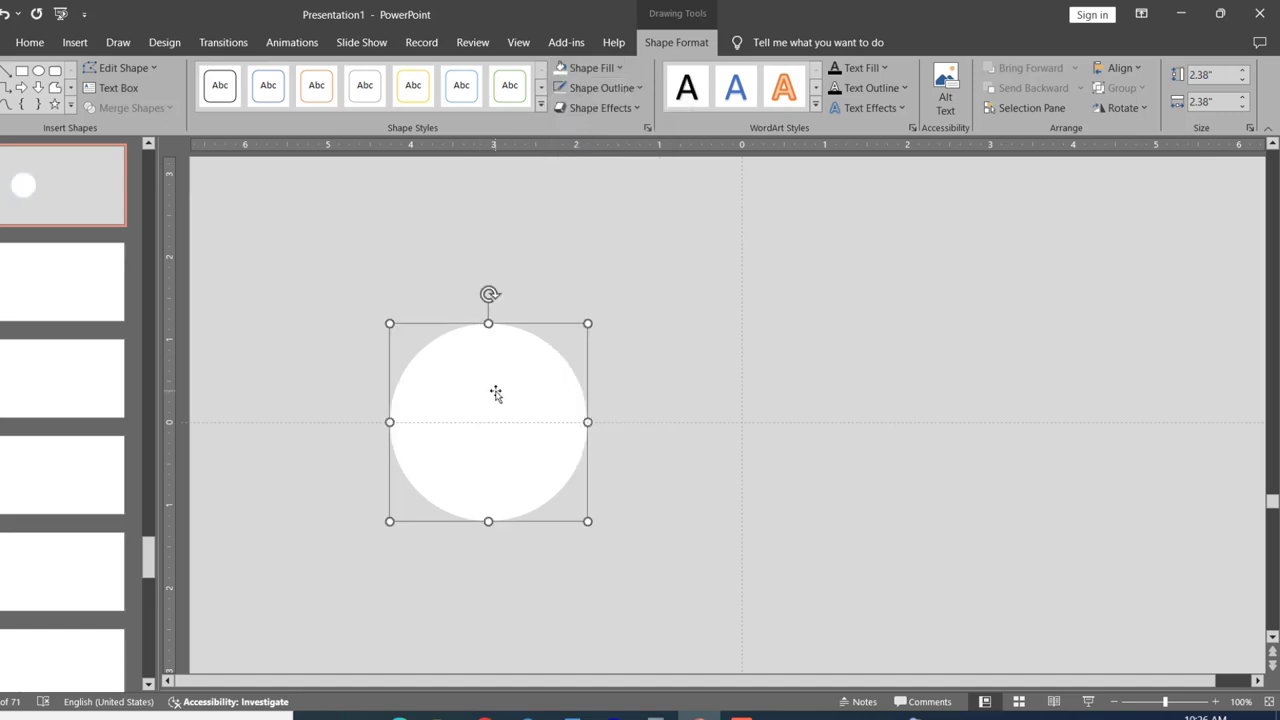
# Apply an outer shadow to the white circle that falls toward its lower right.
pyautogui.click(638, 108)
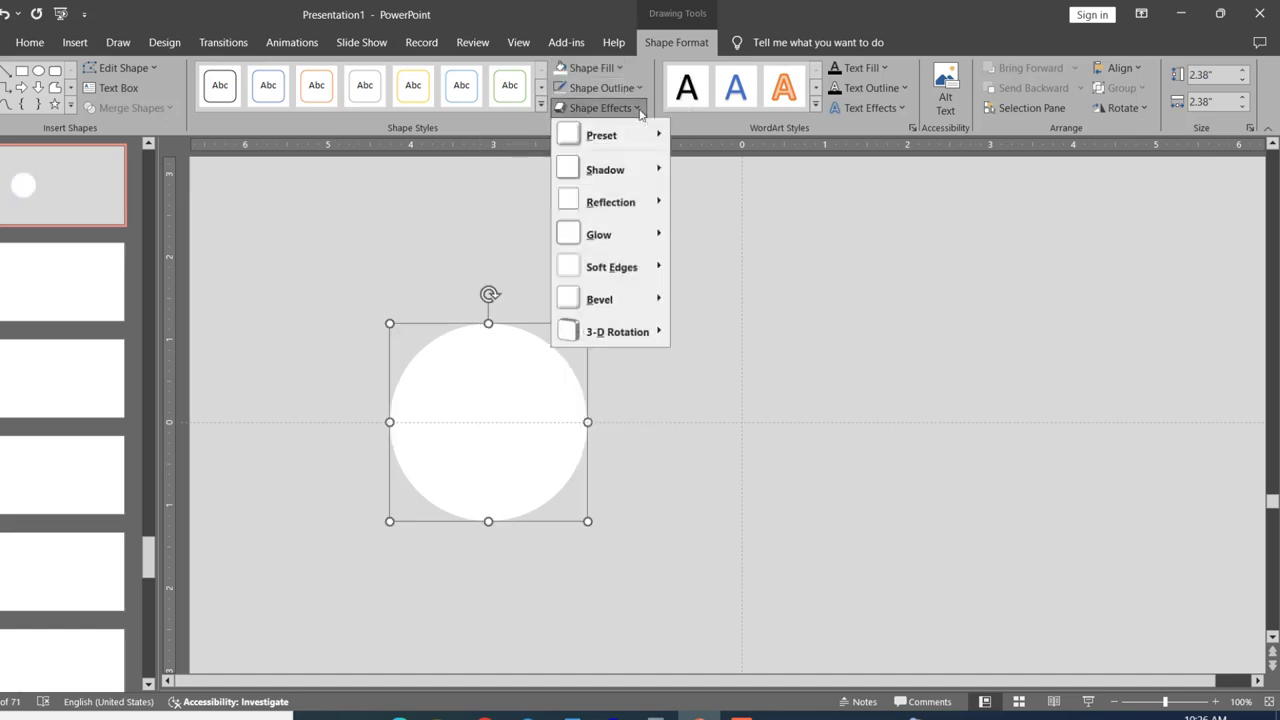
pyautogui.moveTo(655, 171)
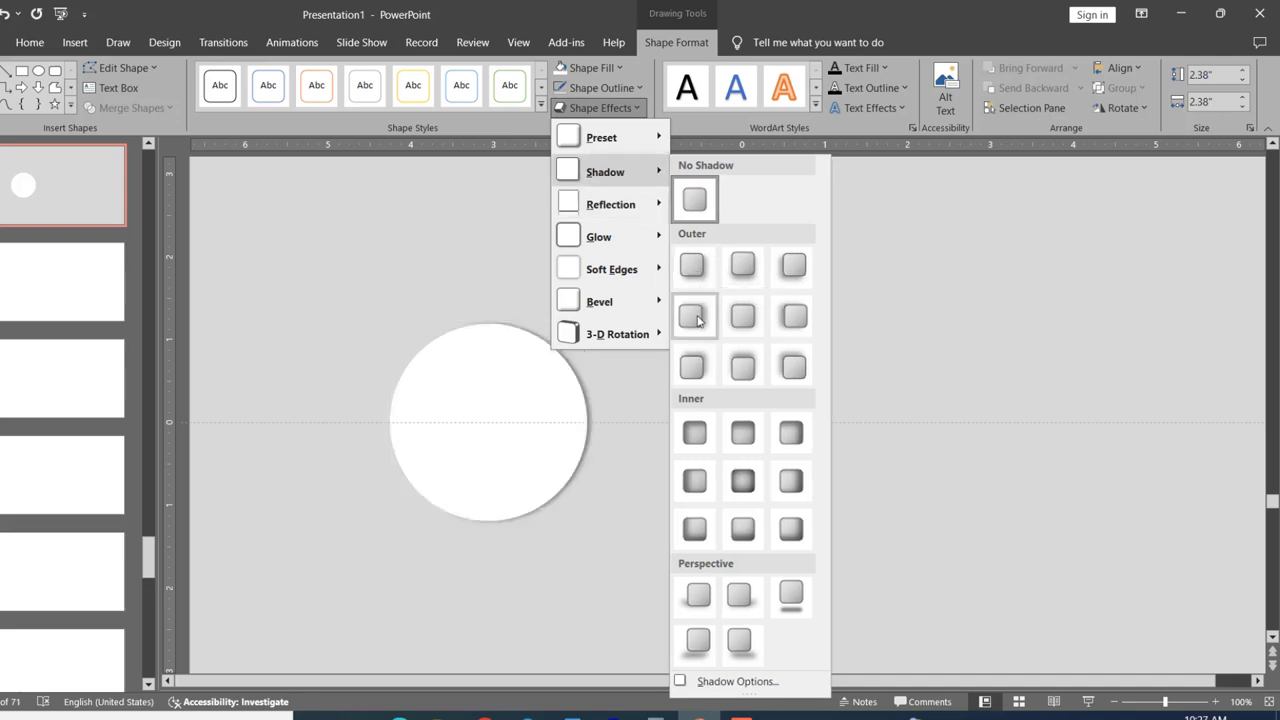
pyautogui.click(690, 264)
# Set the transparency of the white circle's shadow to 32%.
pyautogui.rightClick(520, 398)
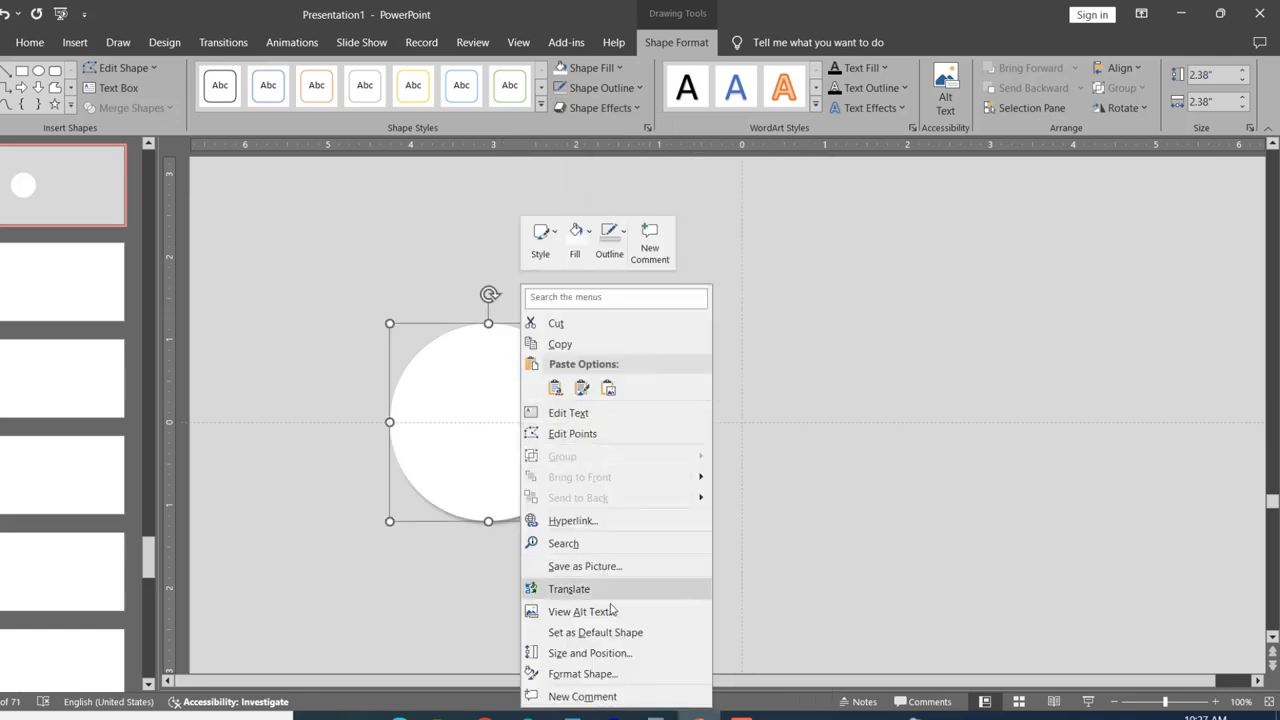
pyautogui.click(614, 676)
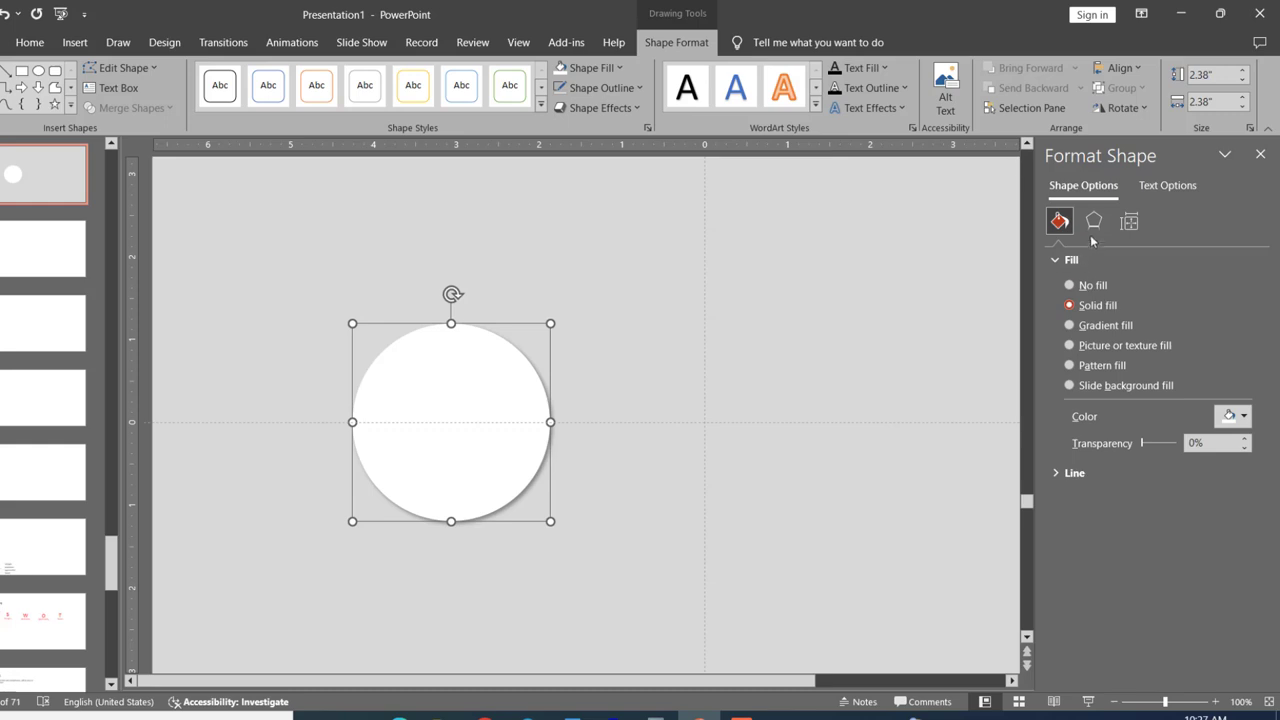
pyautogui.click(1094, 221)
pyautogui.click(1082, 260)
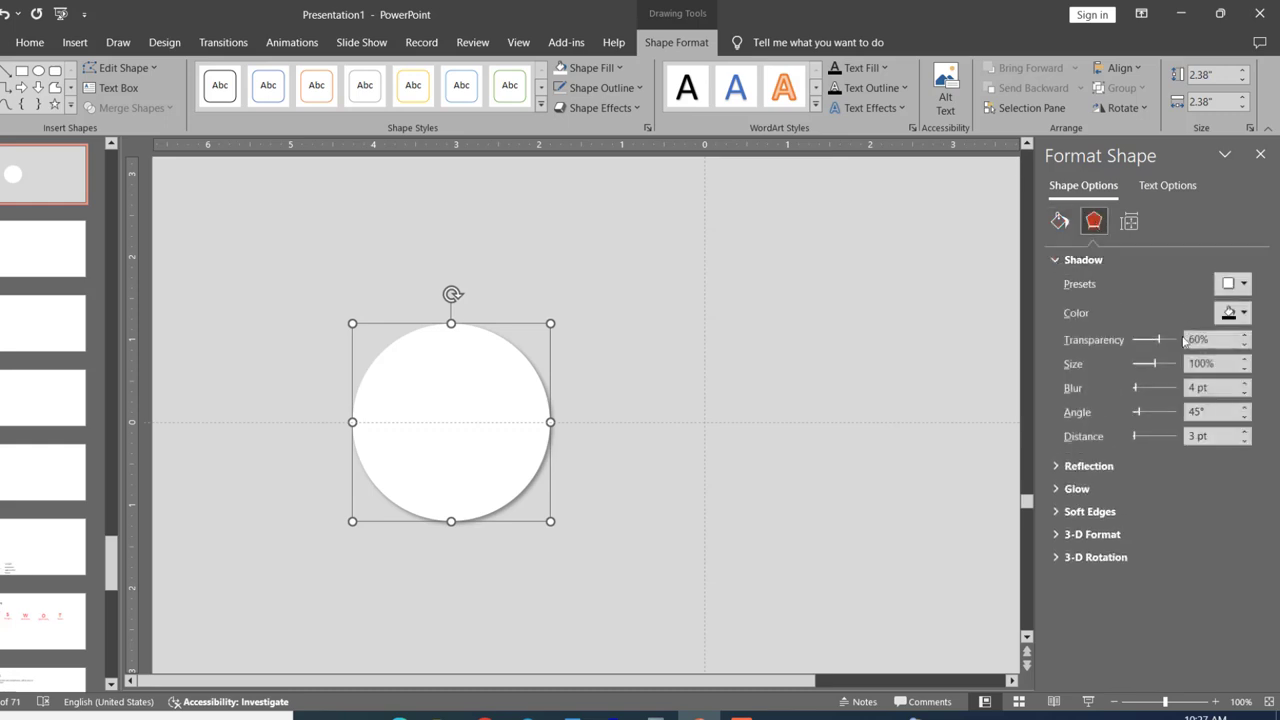
pyautogui.click(1245, 336)
pyautogui.moveTo(1156, 341); pyautogui.dragTo(1148, 341)
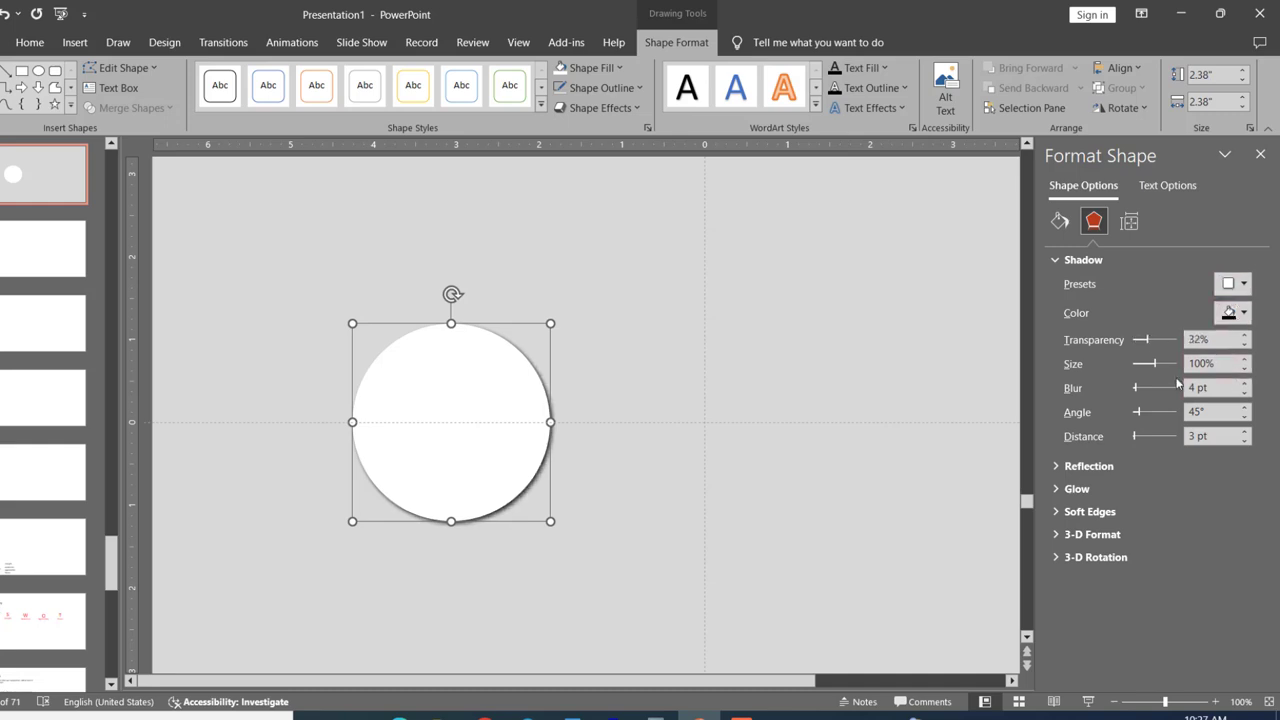
# Set the circle's shadow blur to 16 pt and its angle to 0°, and close the formatting options.
pyautogui.click(1244, 385)
pyautogui.click(1244, 385)
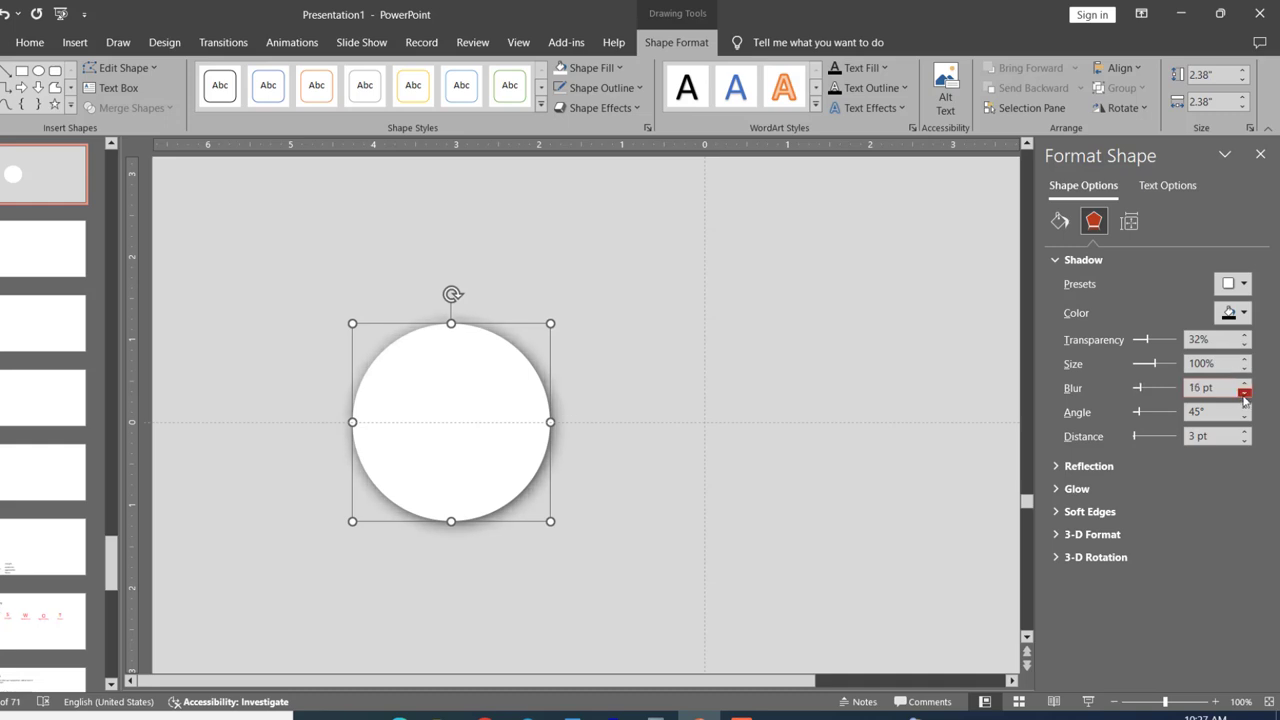
pyautogui.click(1244, 408)
pyautogui.click(1244, 408)
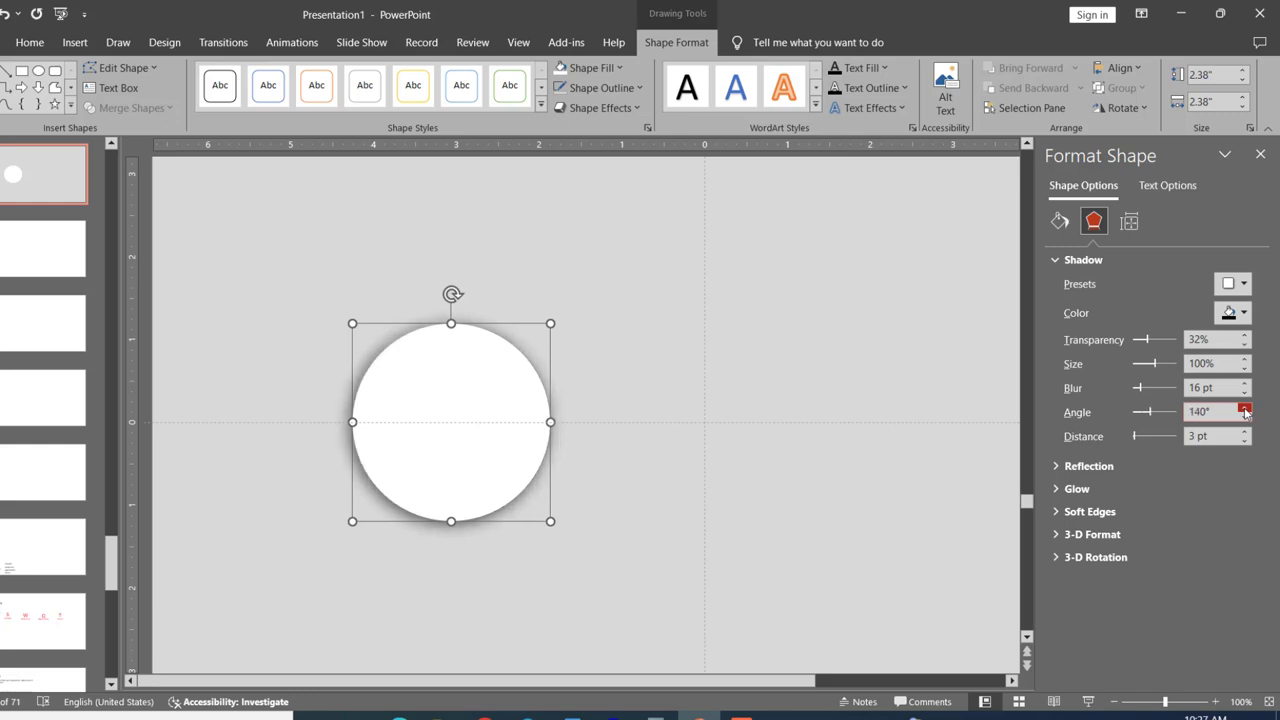
pyautogui.click(1244, 416)
pyautogui.click(1244, 416)
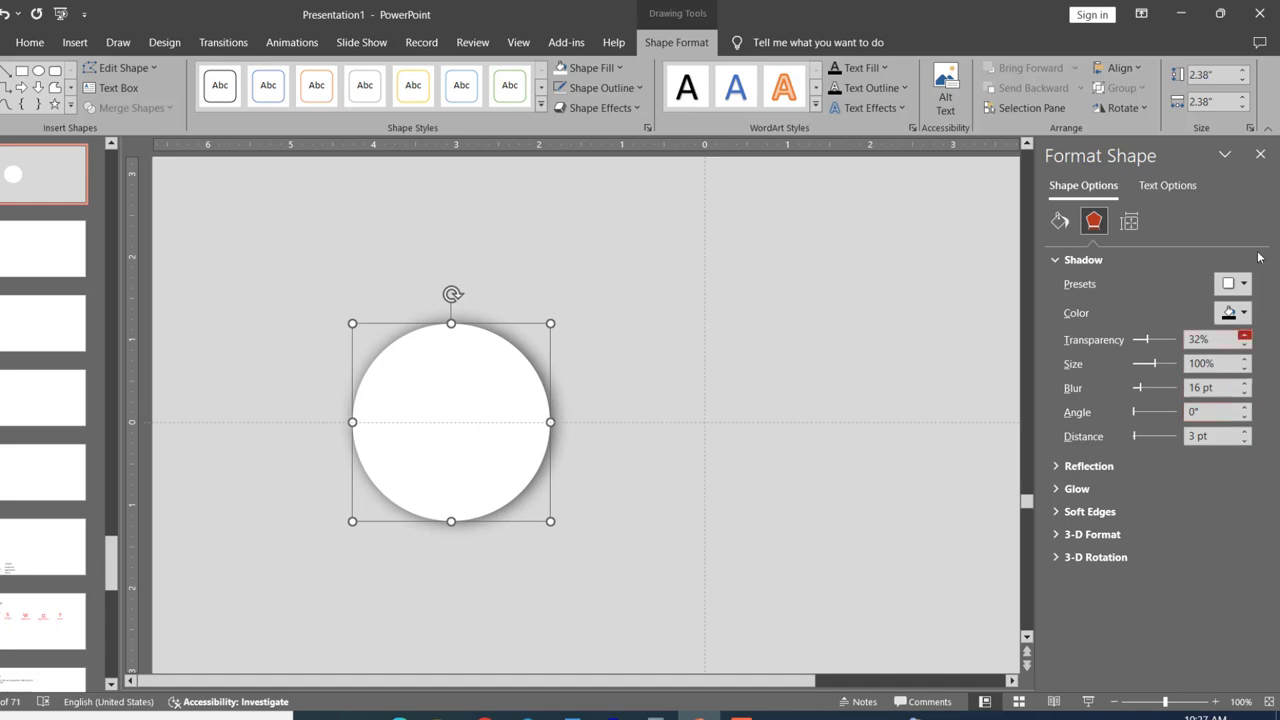
pyautogui.click(1260, 154)
# Duplicate the white circle and place the copy offset up and to the right of the original.
pyautogui.click(526, 390)
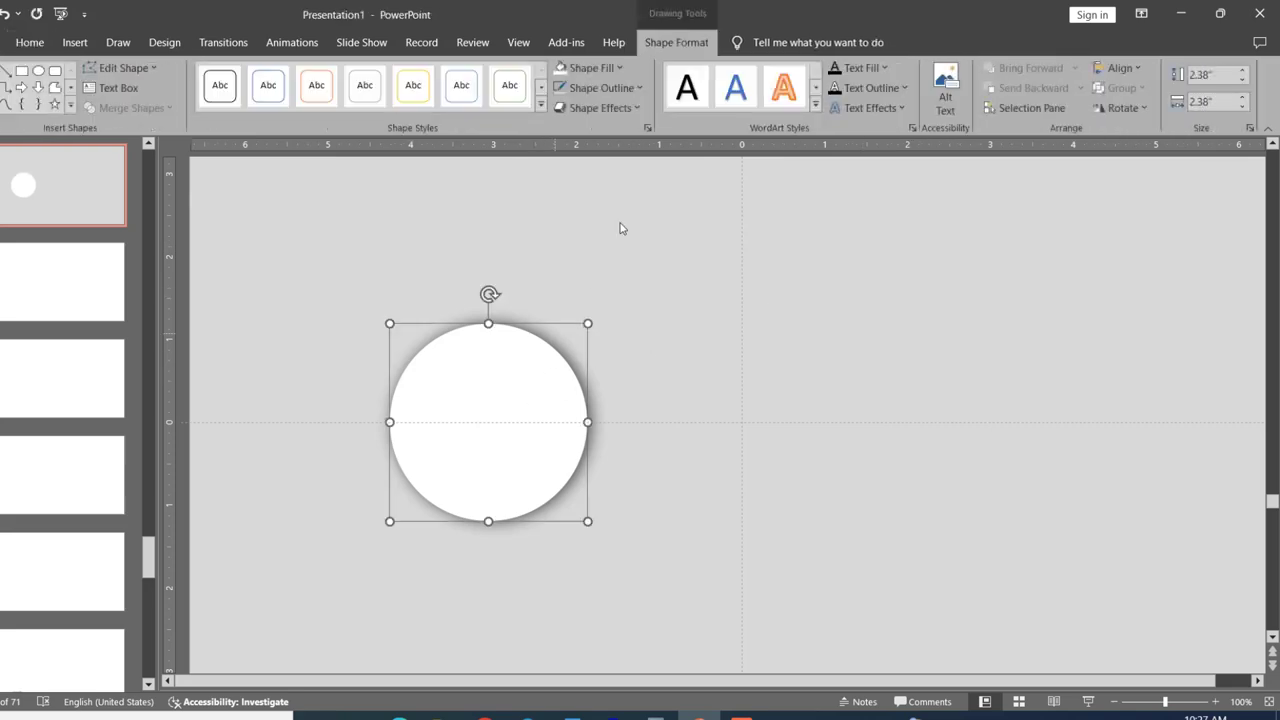
pyautogui.hotkey('ctrl', 'v')
pyautogui.moveTo(514, 376); pyautogui.dragTo(599, 338)
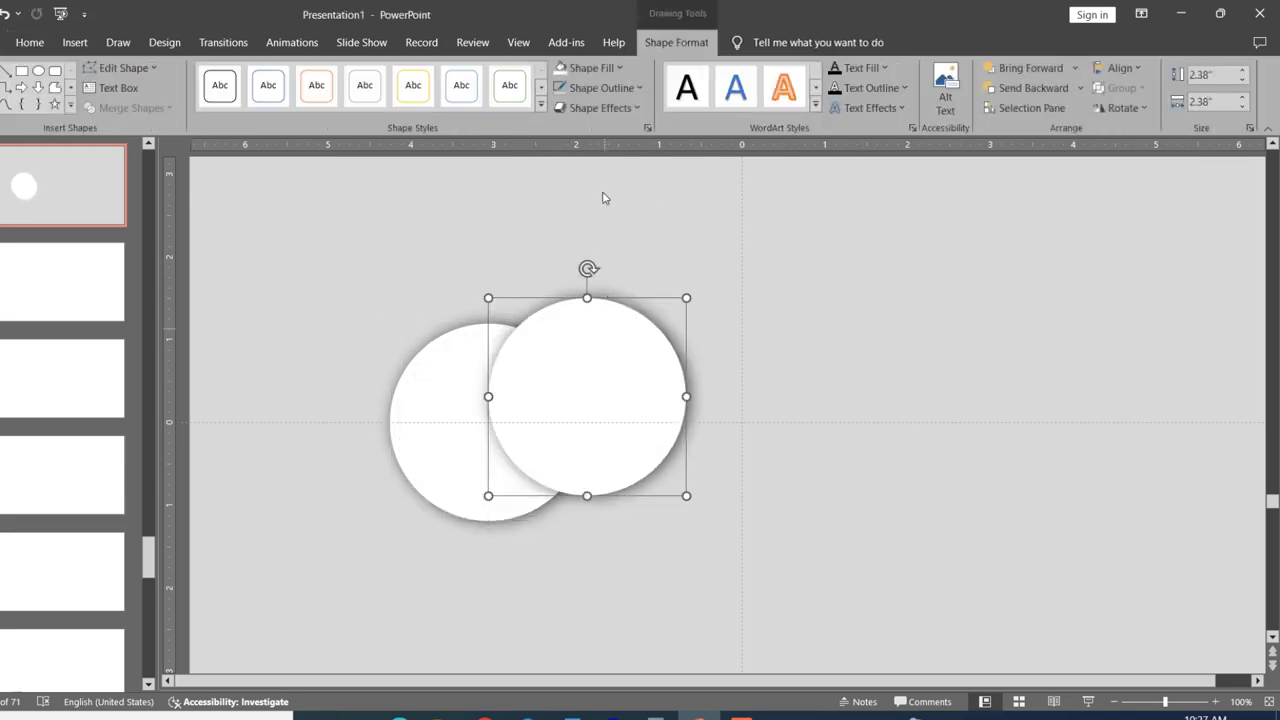
# Remove the shadow from the copied circle and shrink it to about 2.24", moving it further to the upper right.
pyautogui.click(629, 107)
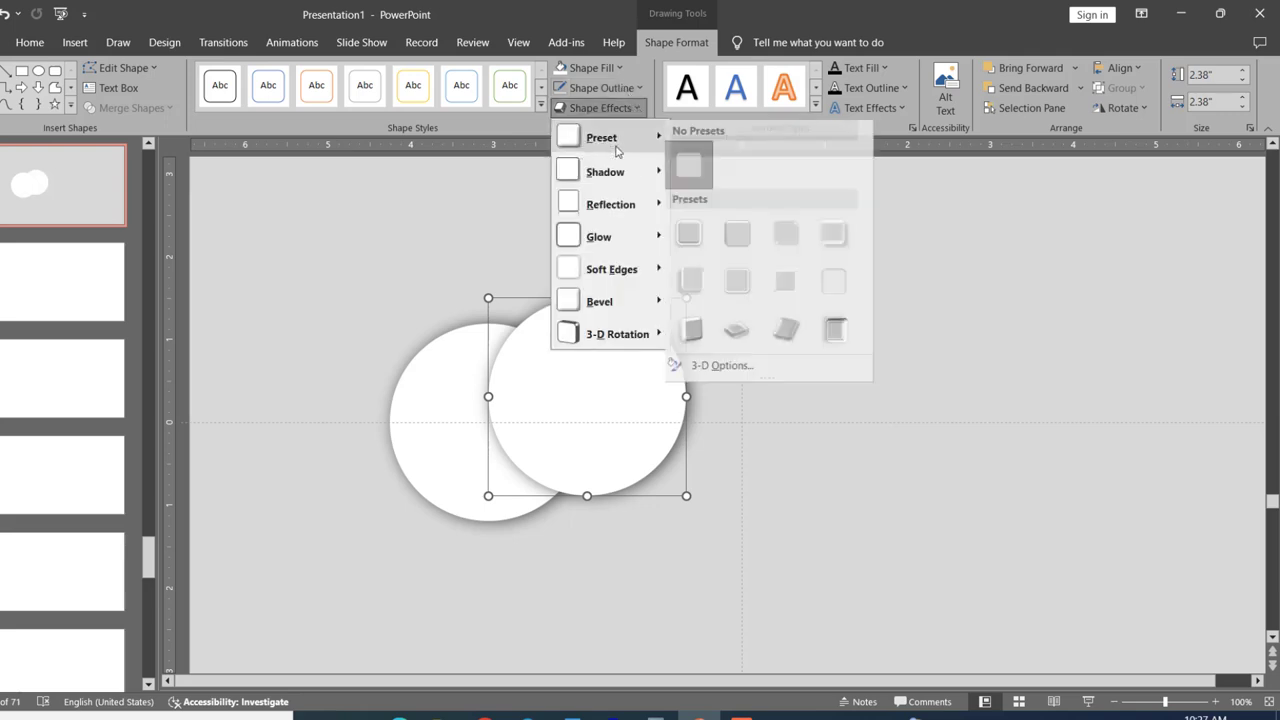
pyautogui.click(694, 201)
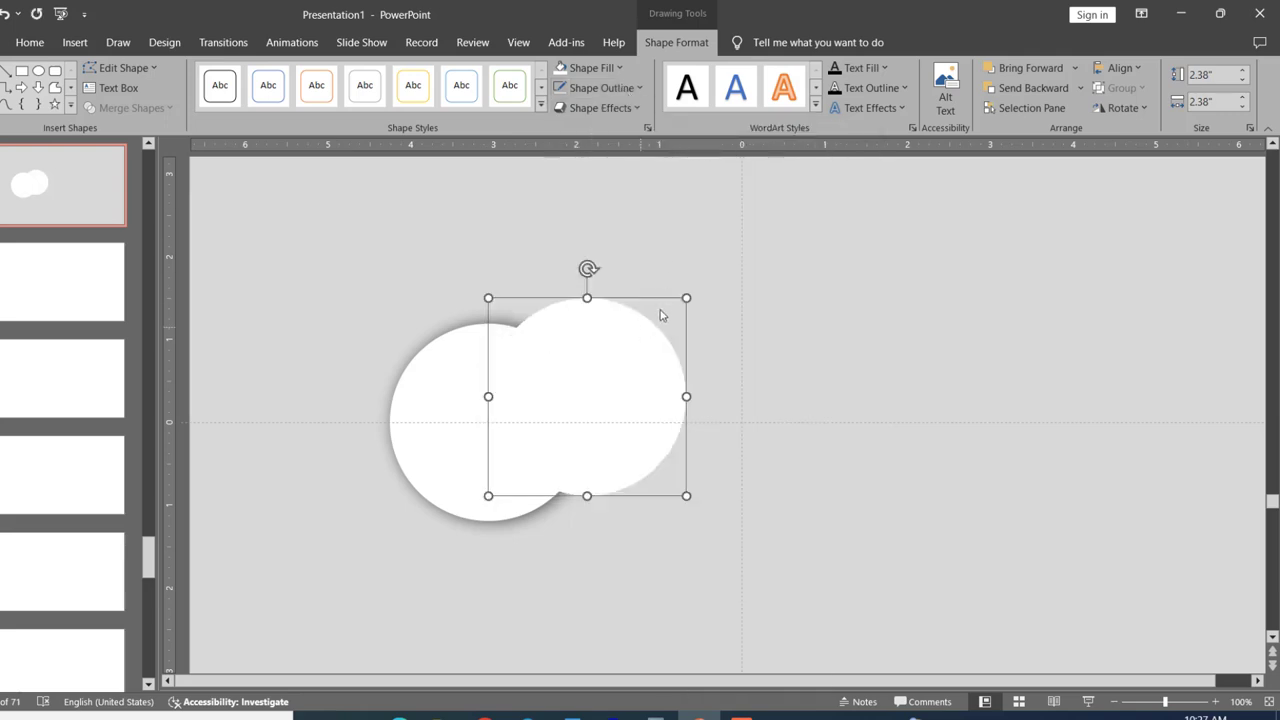
pyautogui.moveTo(686, 293); pyautogui.dragTo(655, 308)
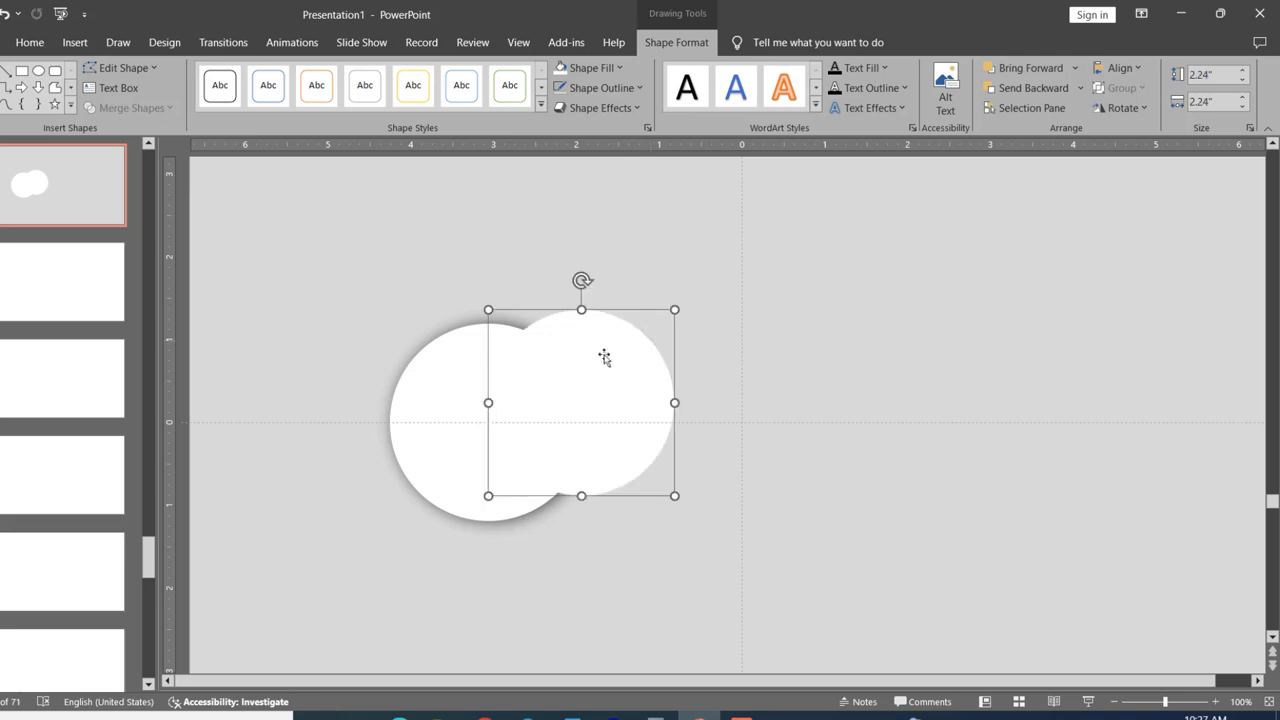
pyautogui.moveTo(587, 338); pyautogui.dragTo(630, 302)
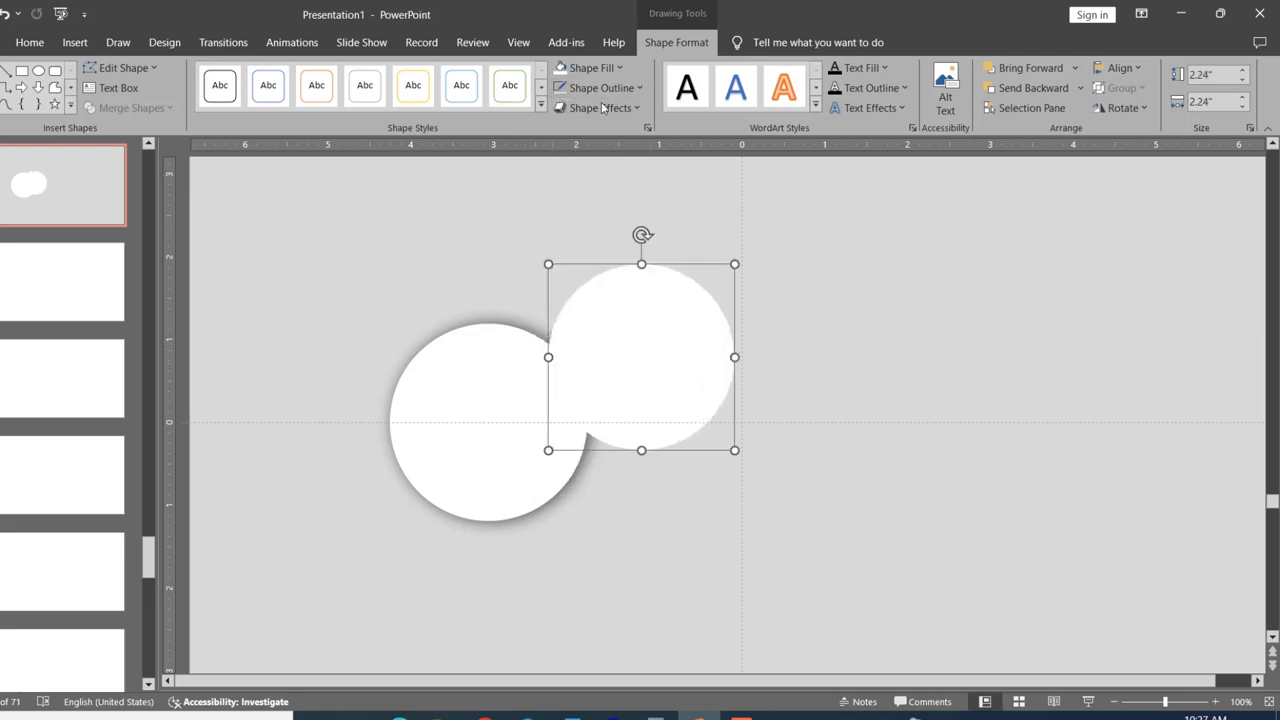
# Fill the smaller circle with the standard golden orange and centre it over the white circle.
pyautogui.click(619, 68)
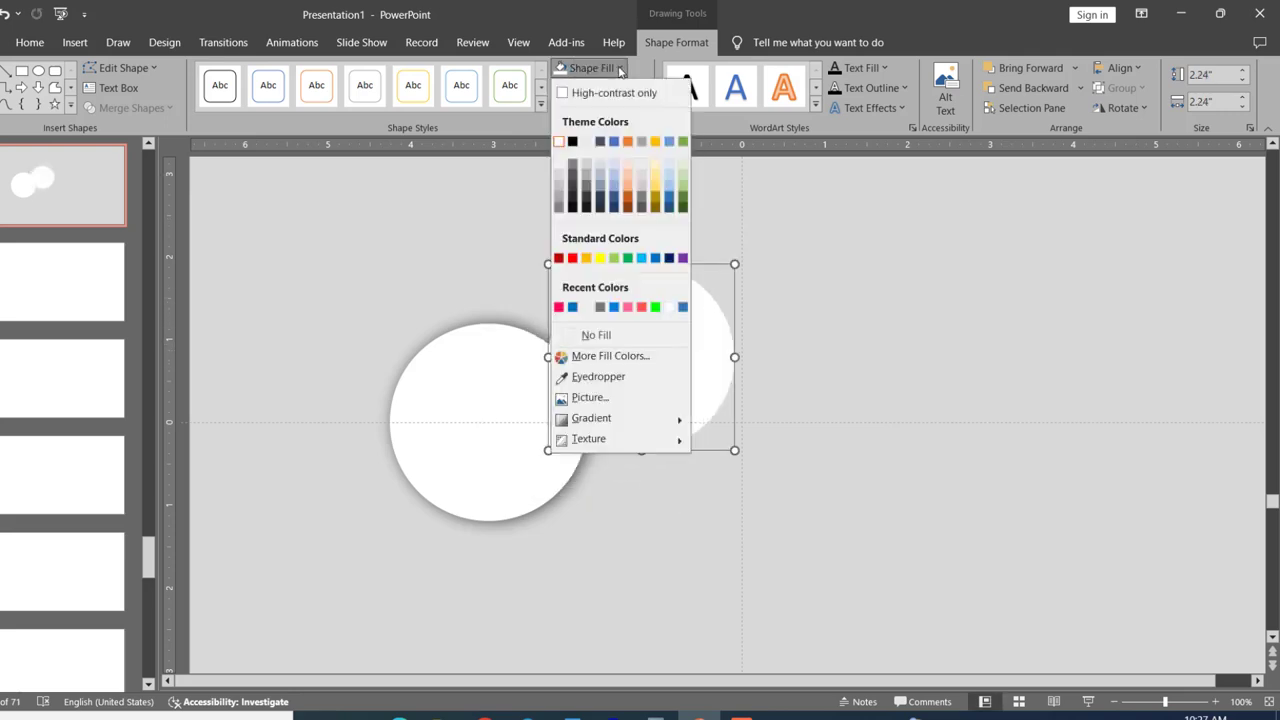
pyautogui.click(586, 258)
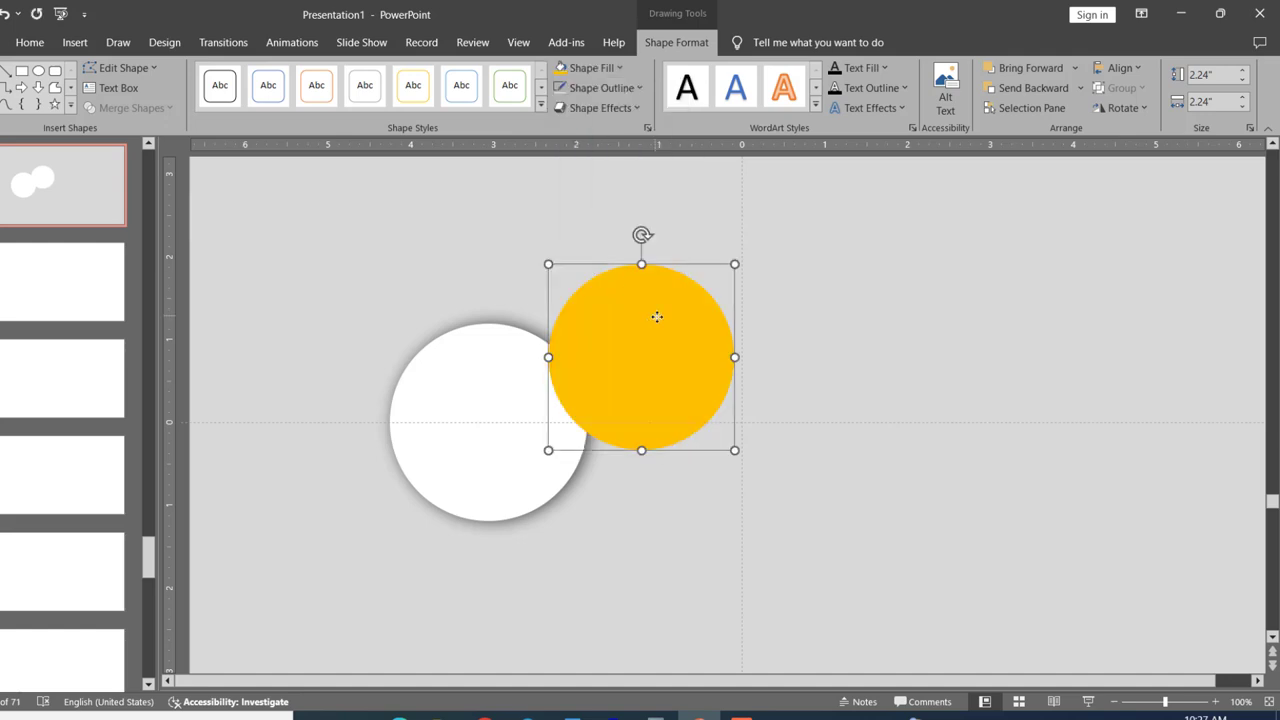
pyautogui.moveTo(656, 317); pyautogui.dragTo(507, 387)
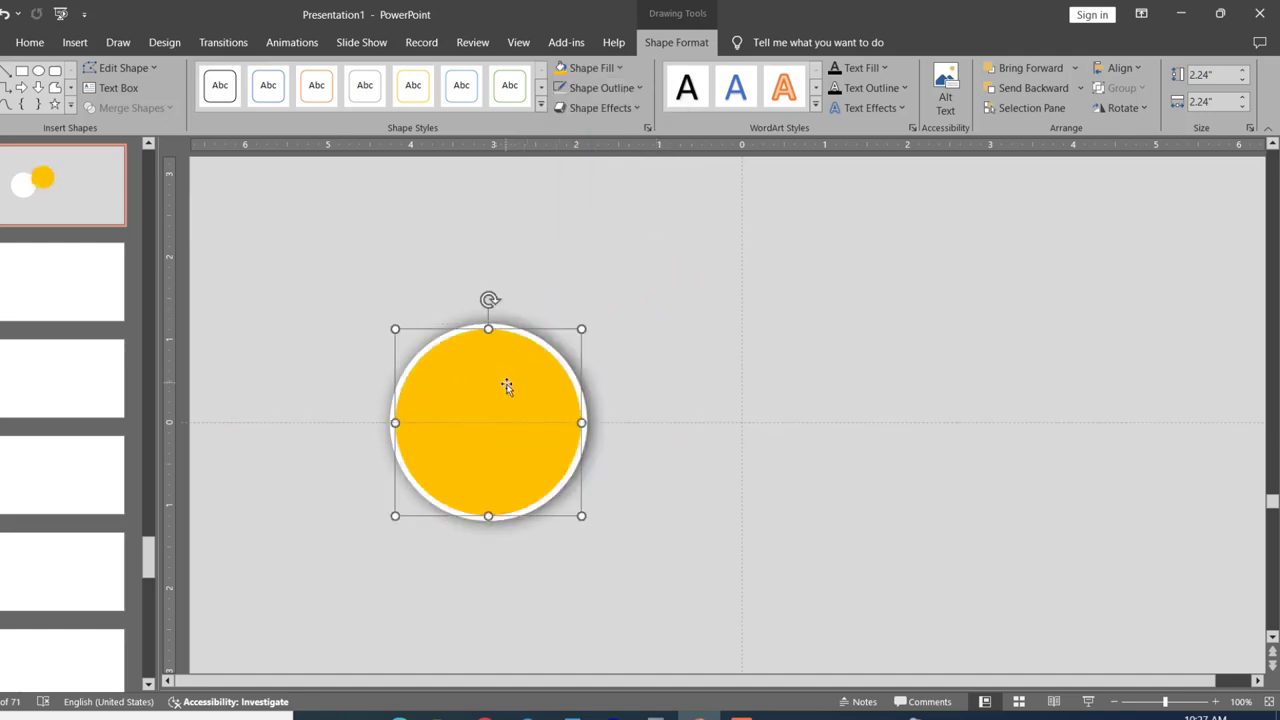
# Give the smaller circle a gradient fill using the radial gold preset that fades from white at the top.
pyautogui.rightClick(537, 448)
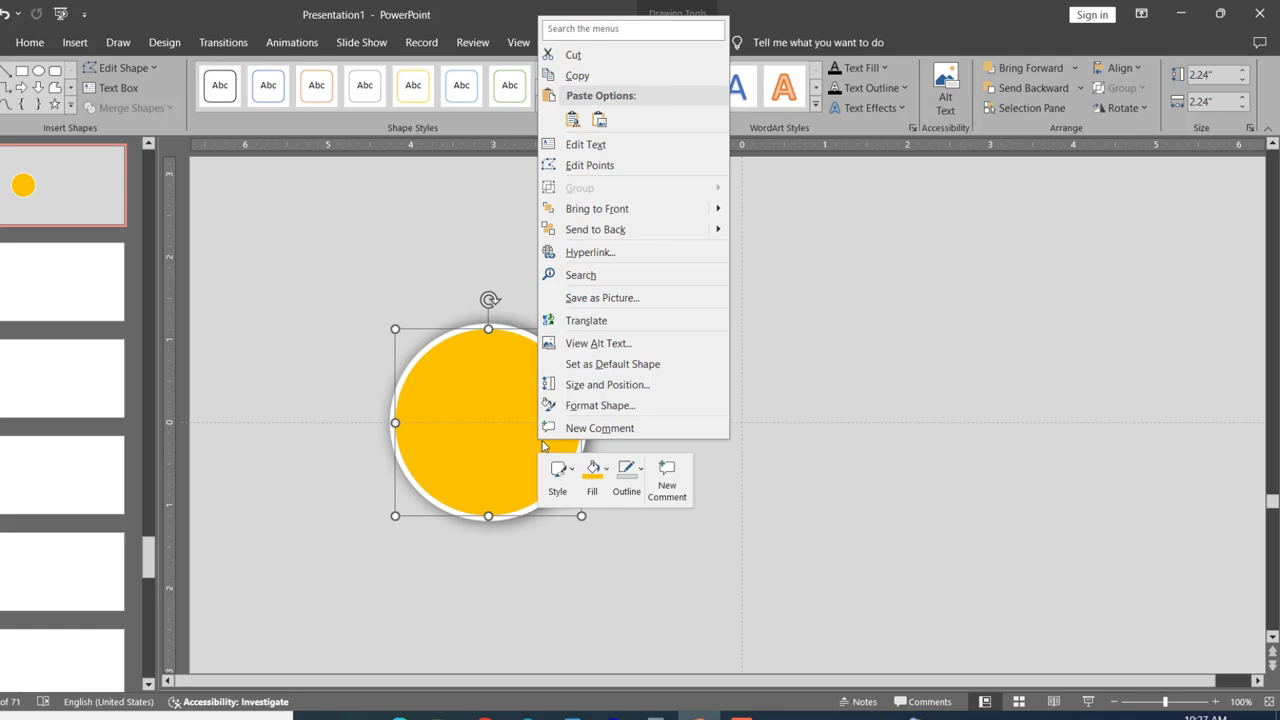
pyautogui.click(598, 408)
pyautogui.click(1083, 326)
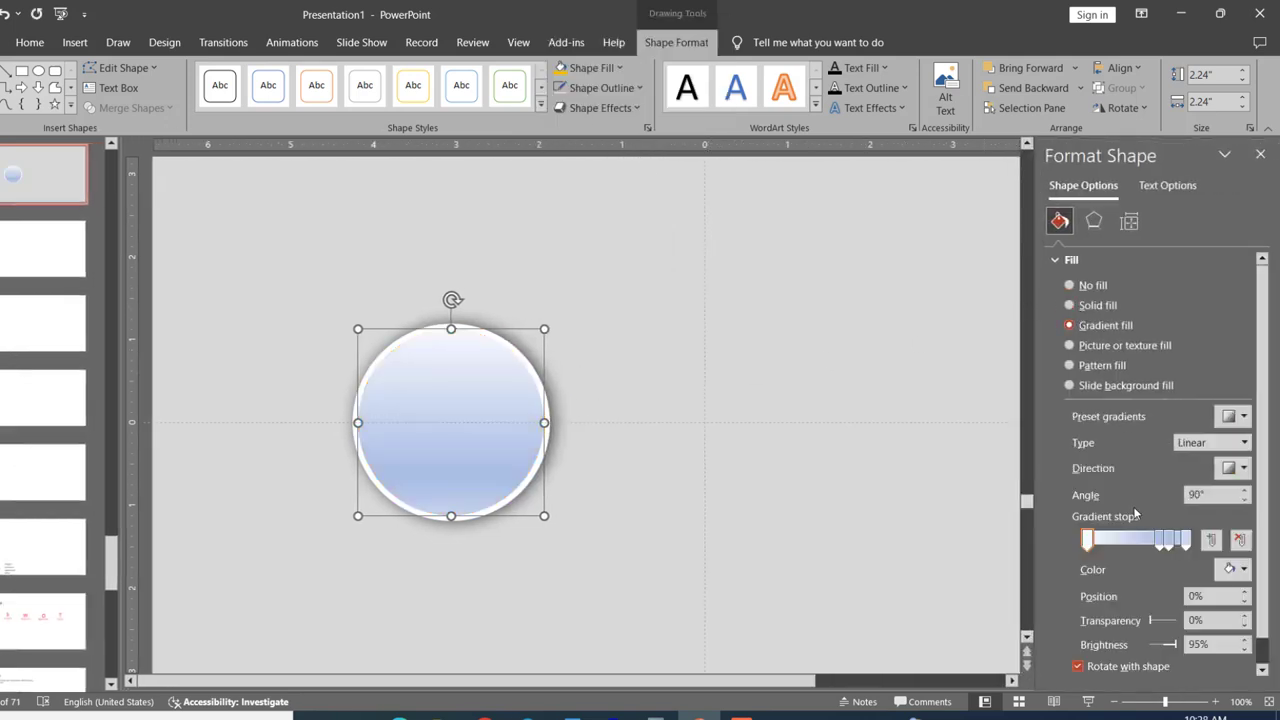
pyautogui.click(1244, 469)
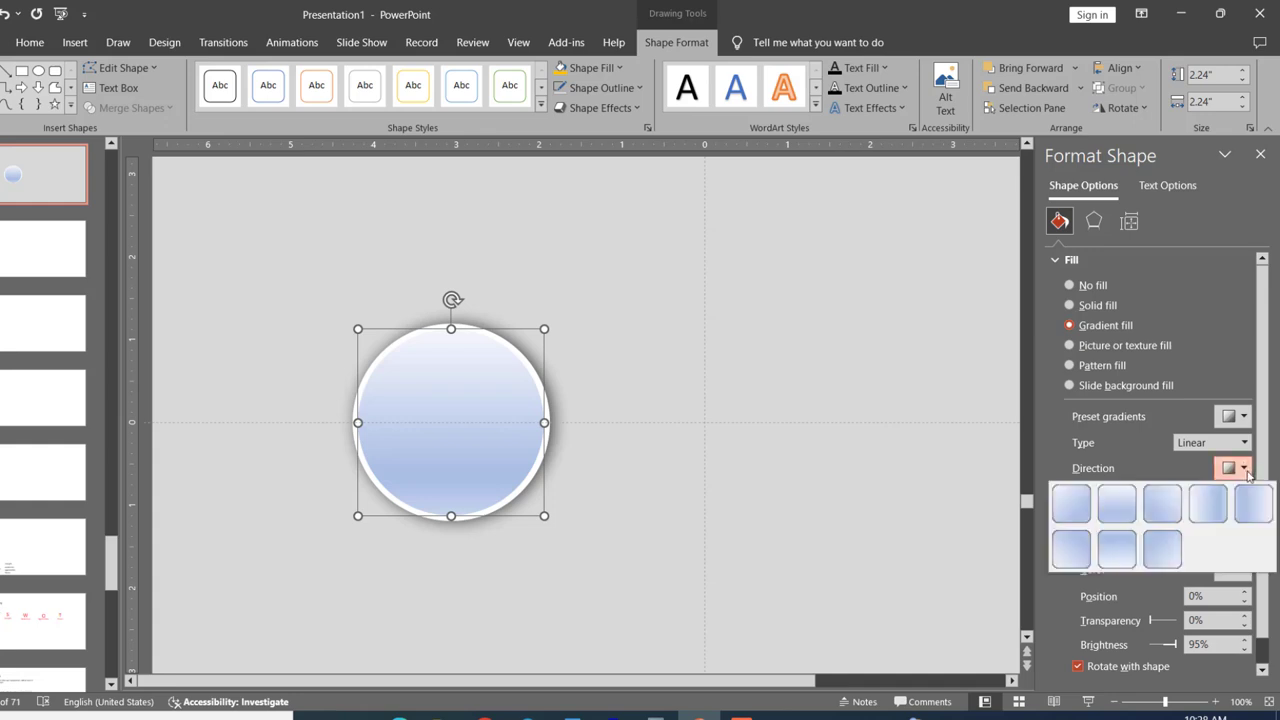
pyautogui.click(1246, 420)
pyautogui.click(1246, 420)
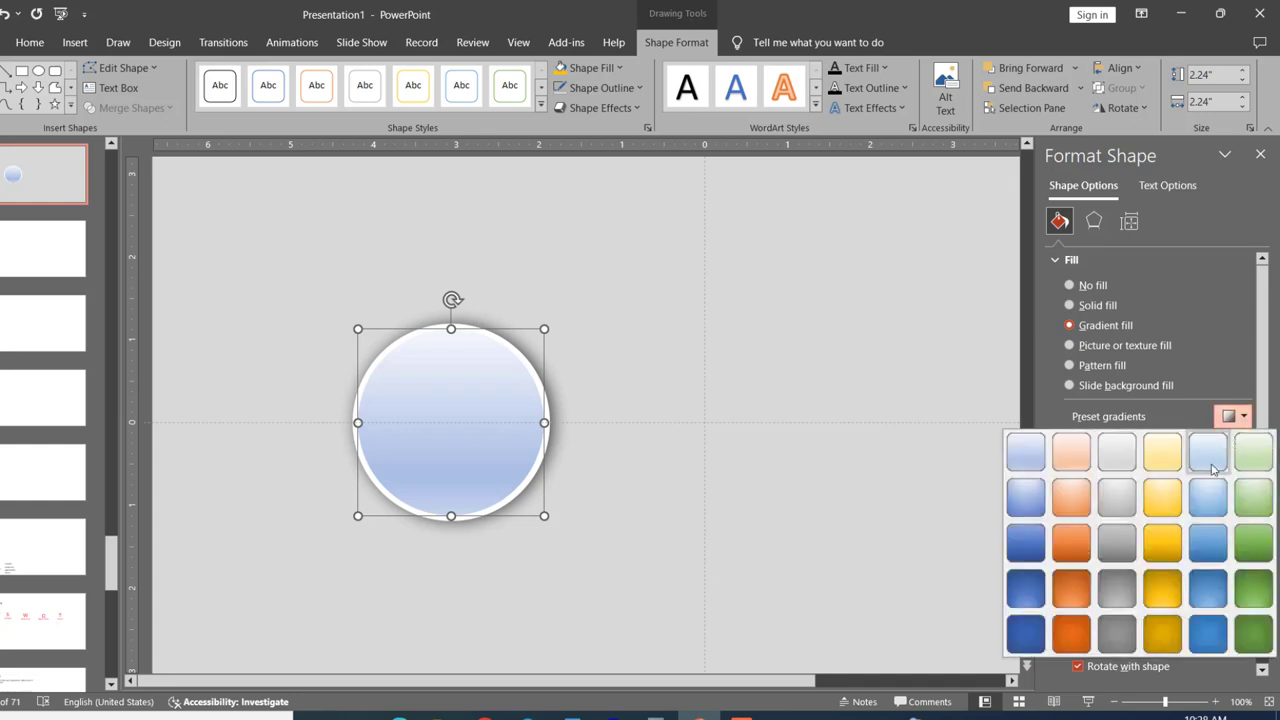
pyautogui.click(1160, 495)
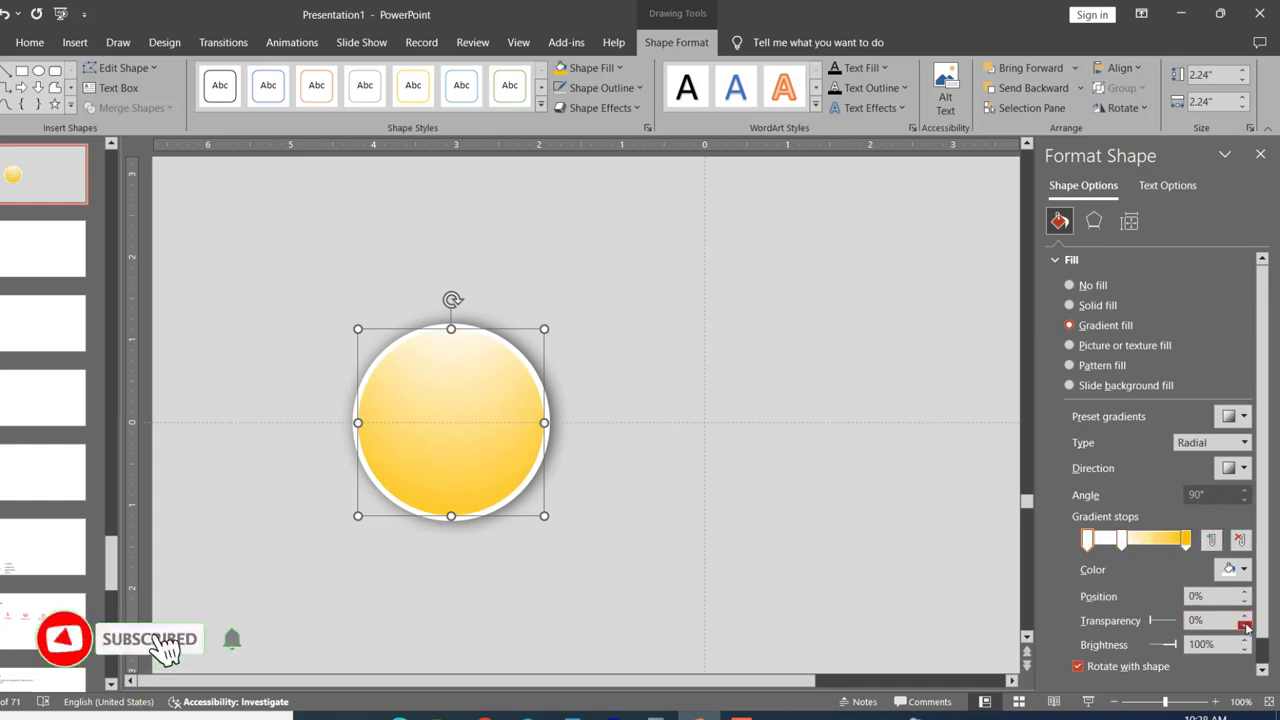
# Set the smaller circle's last gradient stop to the recently used bright green and its first stop to standard red.
pyautogui.click(1186, 540)
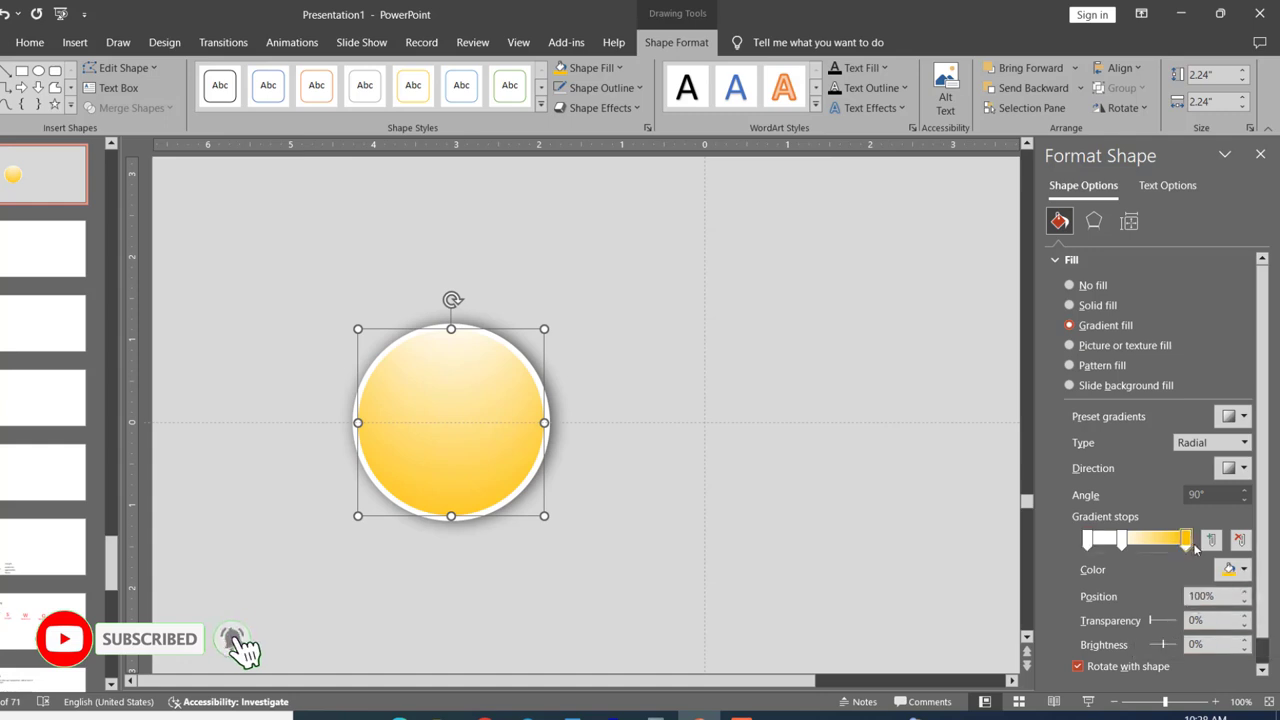
pyautogui.click(1245, 569)
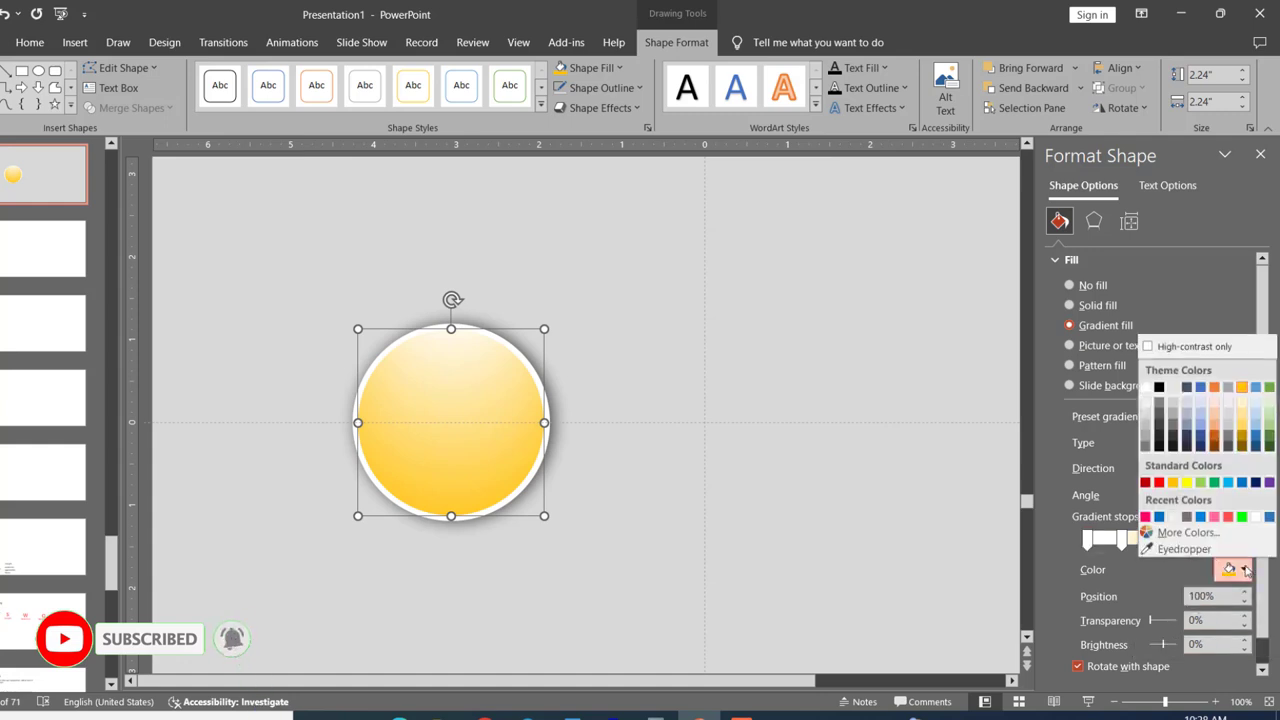
pyautogui.click(1242, 517)
pyautogui.click(1088, 540)
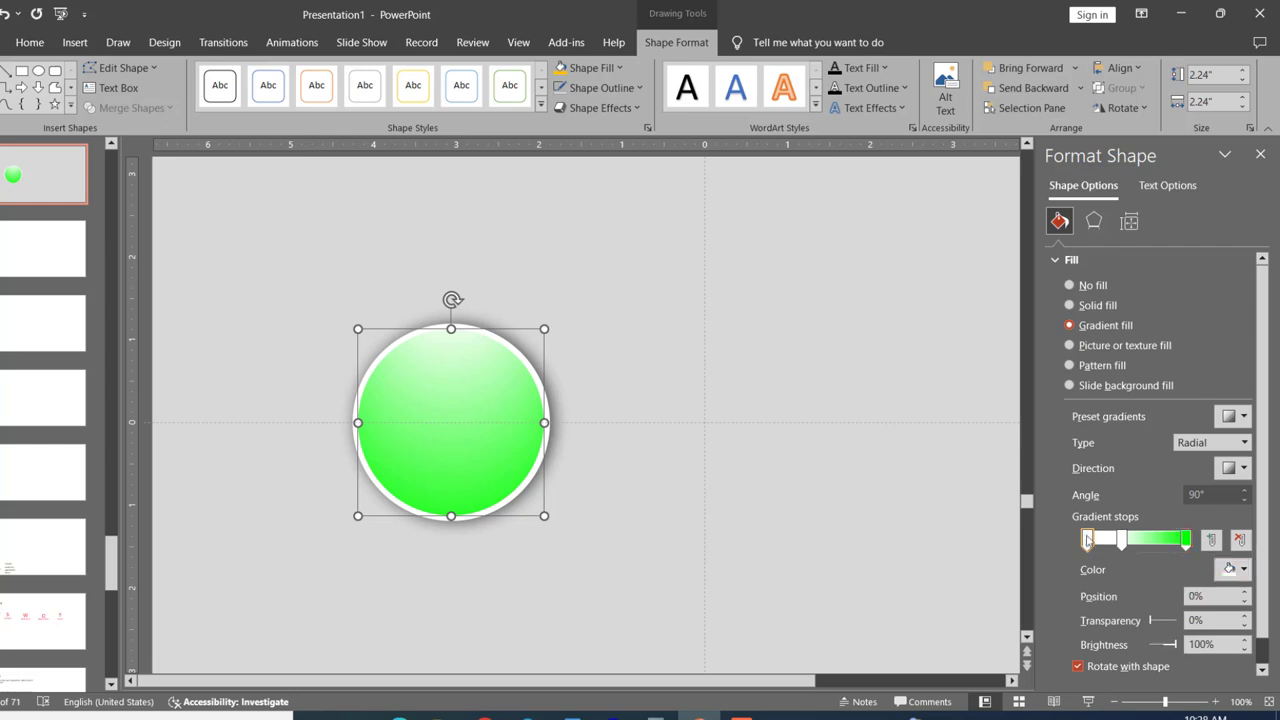
pyautogui.click(1240, 570)
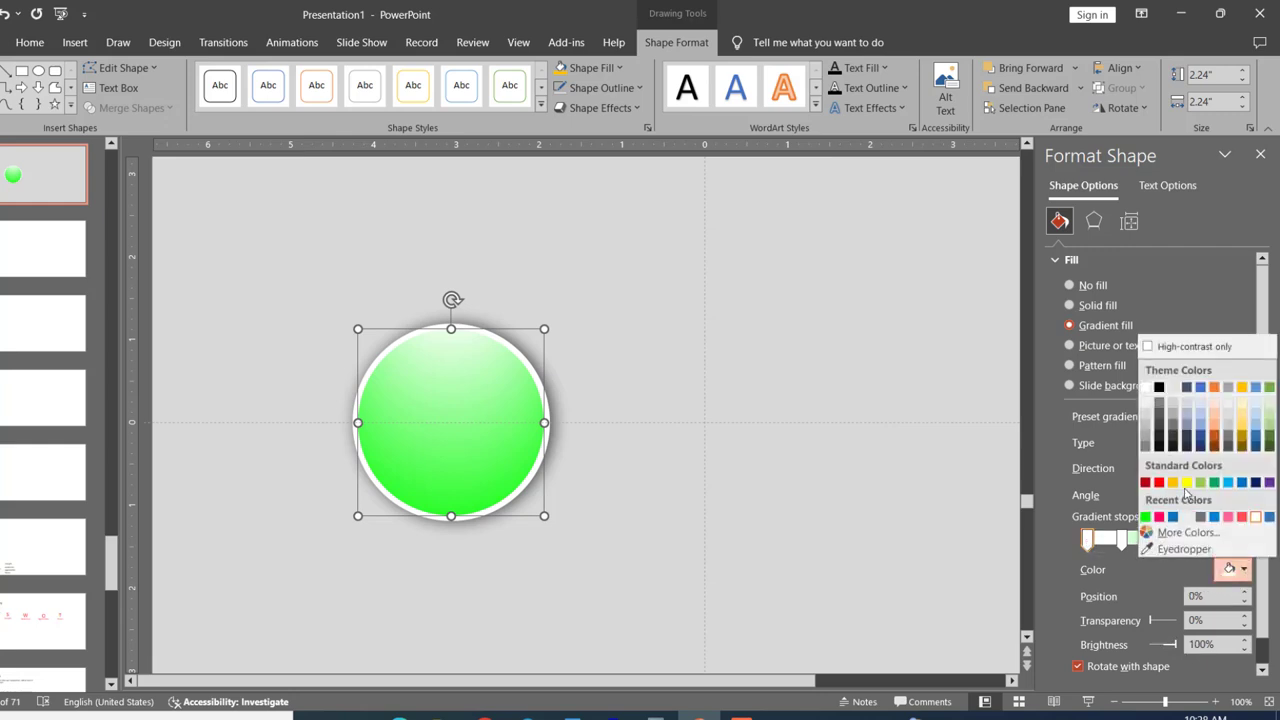
pyautogui.click(1158, 483)
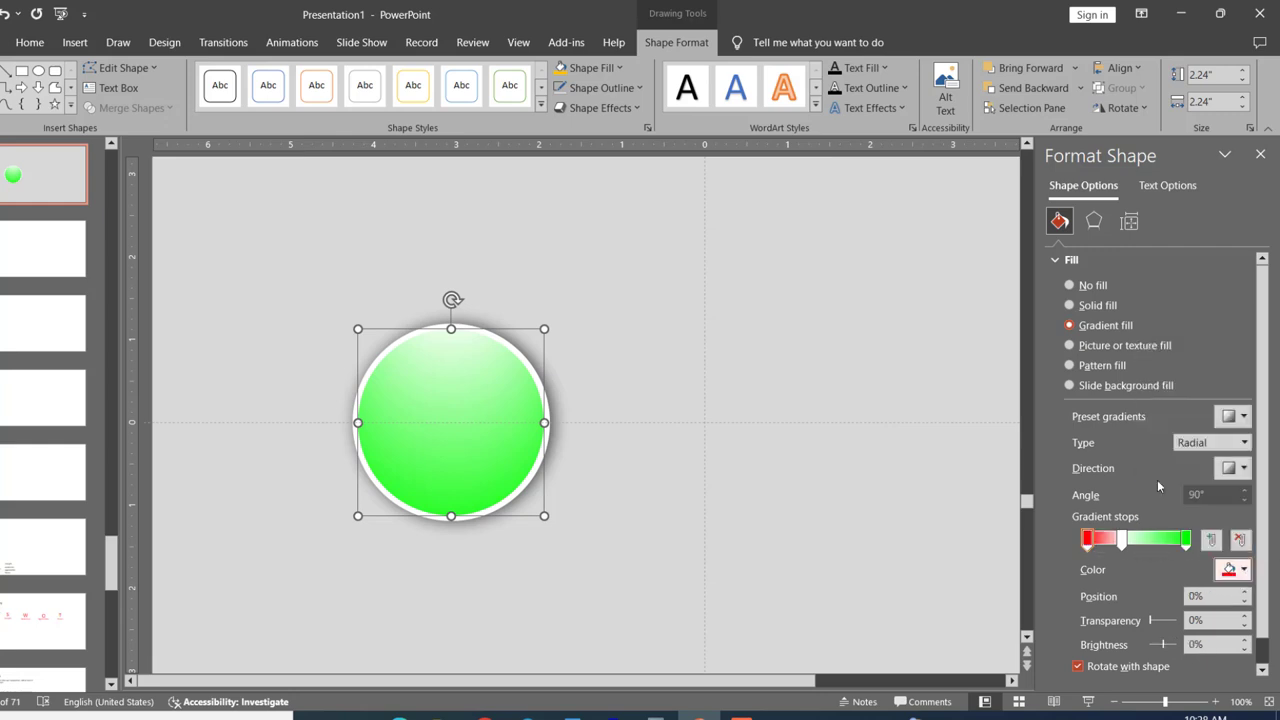
# Try a 40% lighter theme blue on the middle gradient stop.
pyautogui.click(1124, 541)
pyautogui.click(1240, 570)
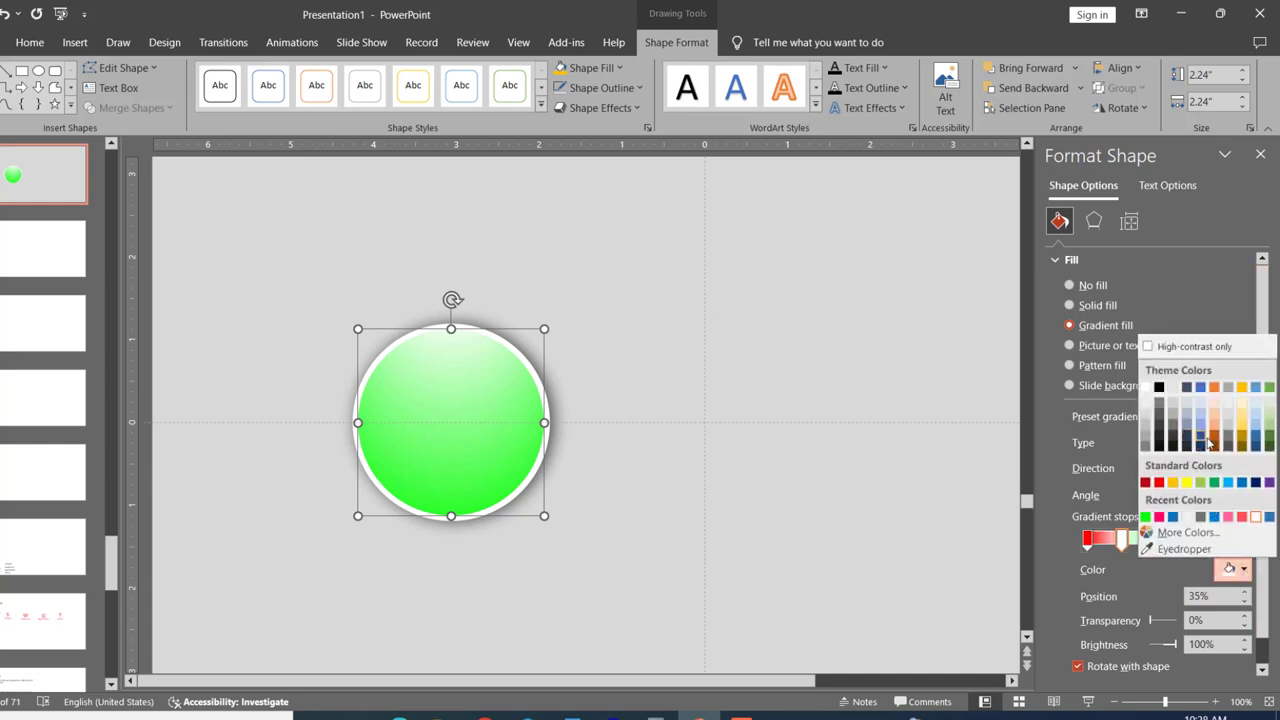
pyautogui.click(1255, 432)
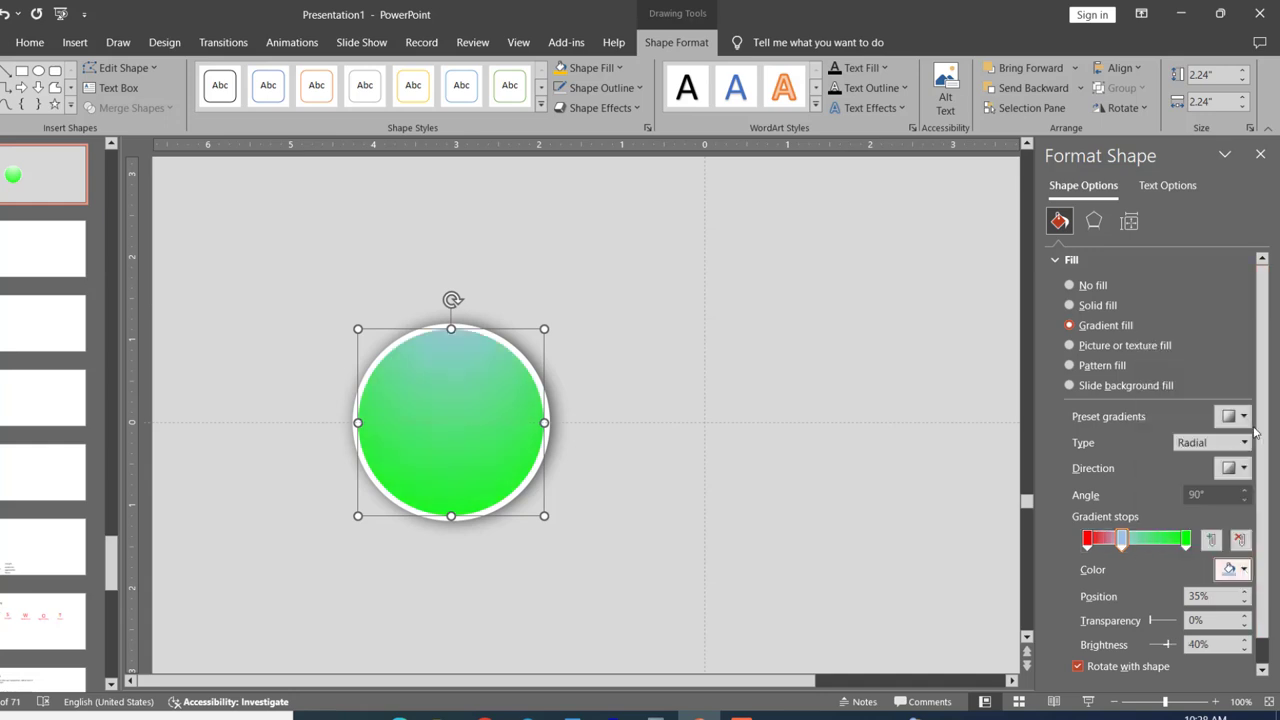
# Remove the middle gradient stop and move the red stop to the 38% position.
pyautogui.moveTo(1124, 541); pyautogui.dragTo(1127, 541)
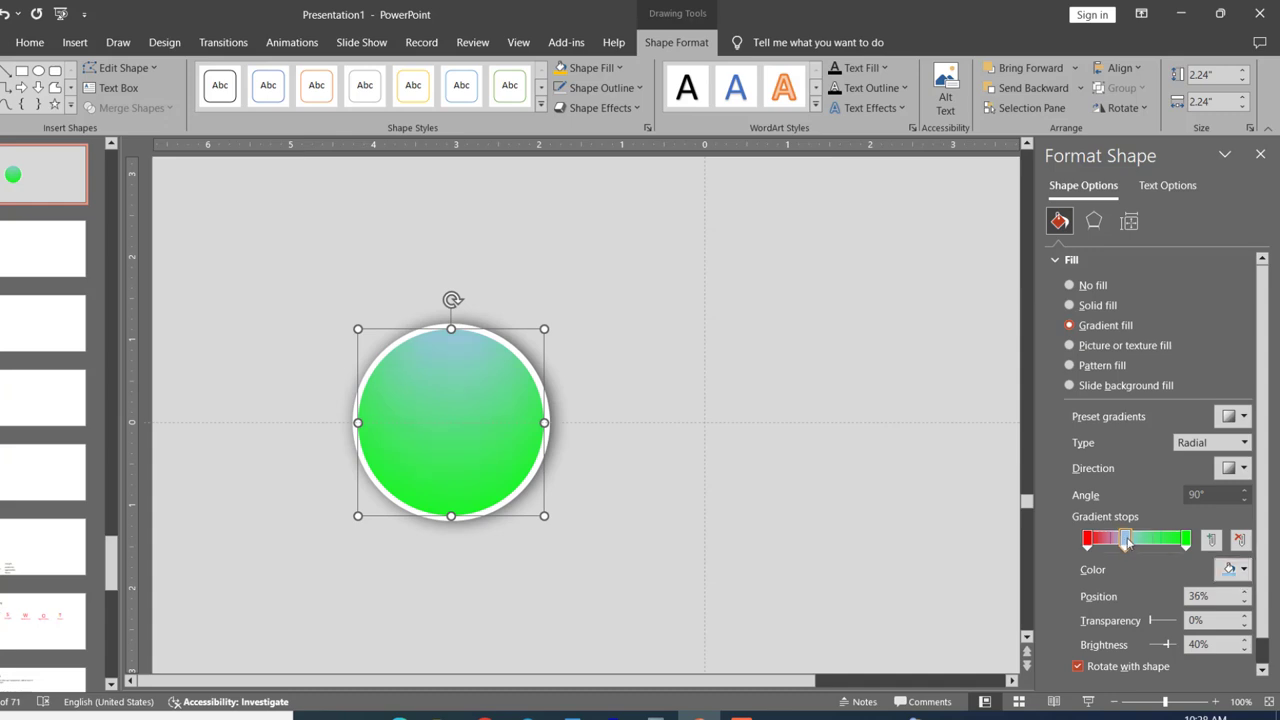
pyautogui.press('Delete')
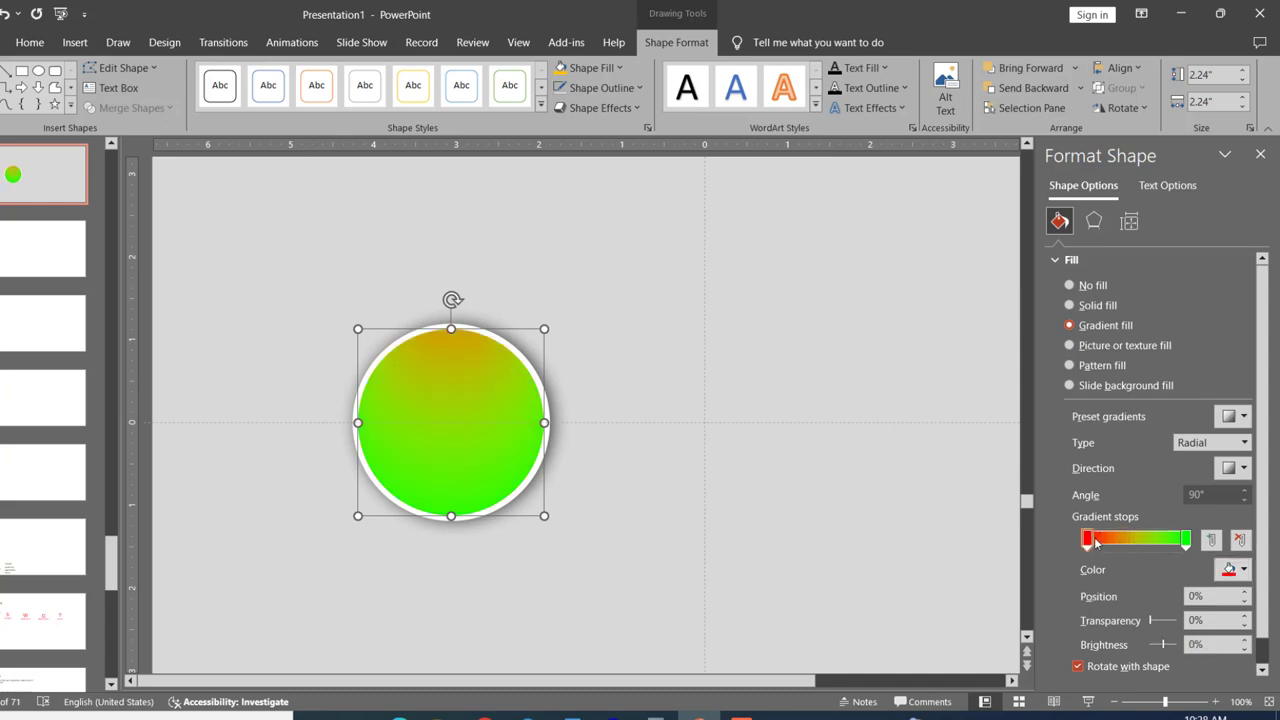
pyautogui.moveTo(1094, 541); pyautogui.dragTo(1131, 551)
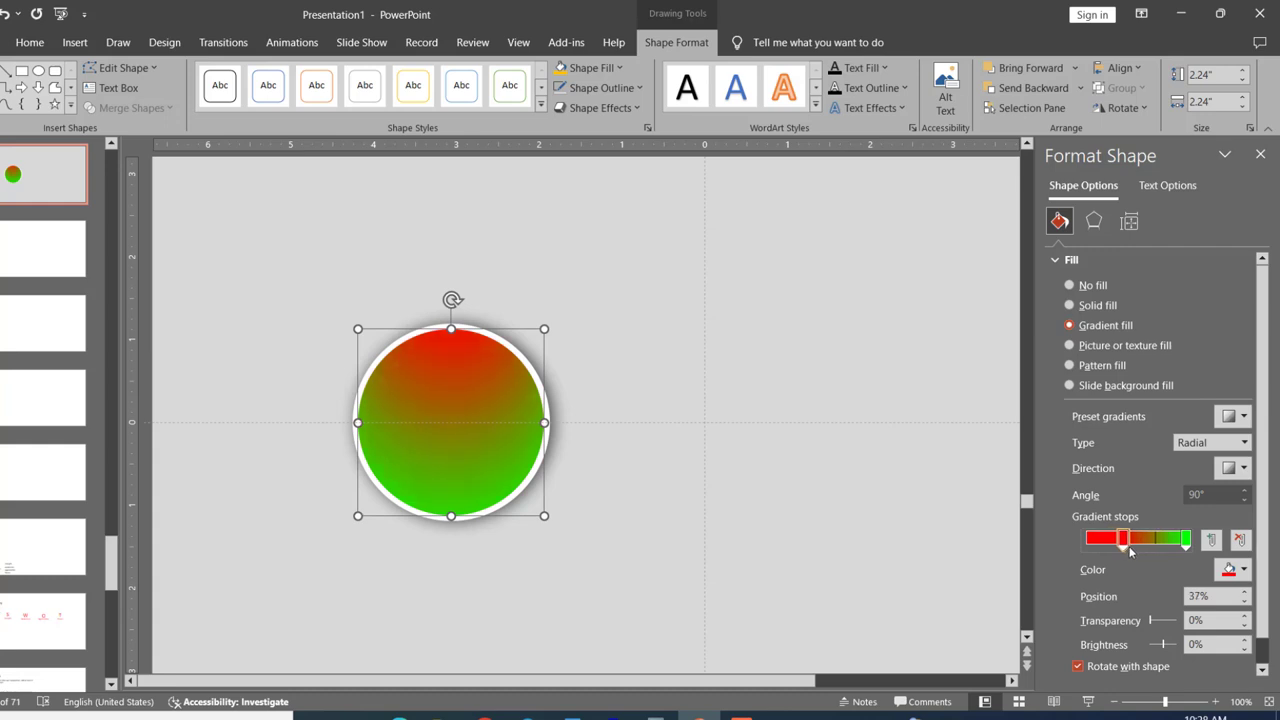
pyautogui.click(1244, 616)
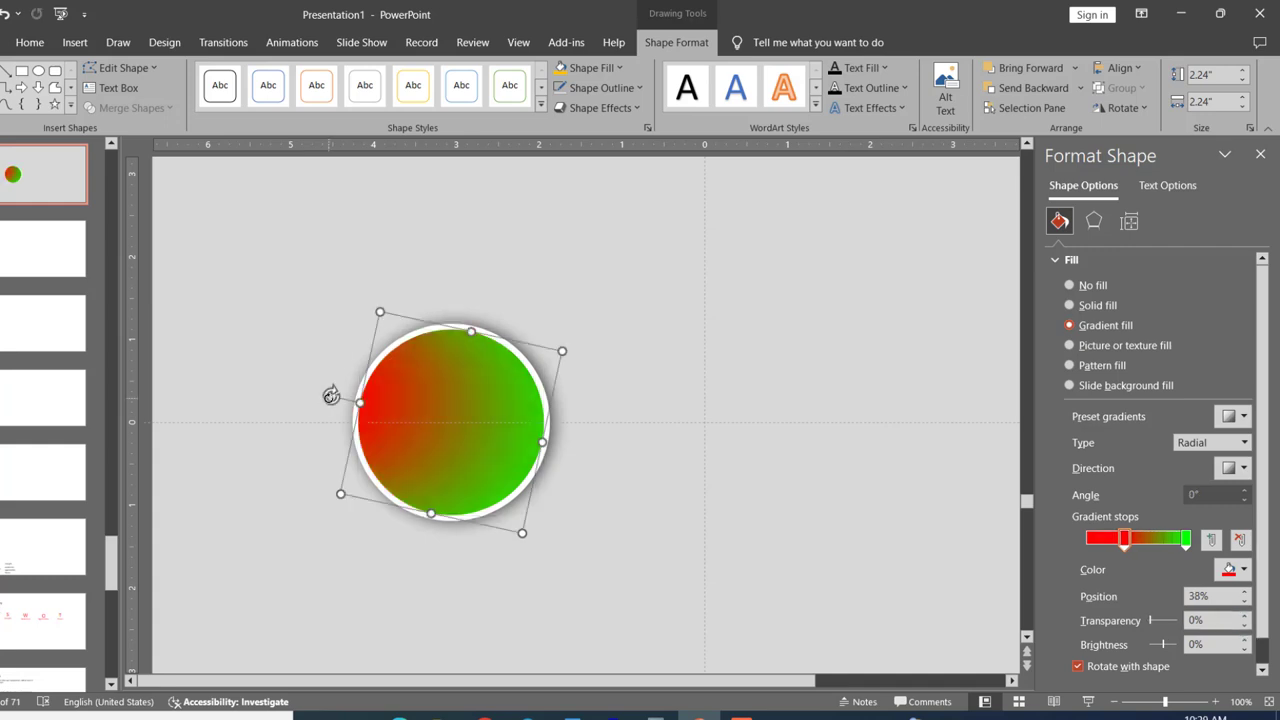
# Rotate the gradient circle a quarter turn counter-clockwise so its red side faces left, and close the shape formatting pane.
pyautogui.moveTo(331, 391); pyautogui.dragTo(329, 420)
pyautogui.click(626, 381)
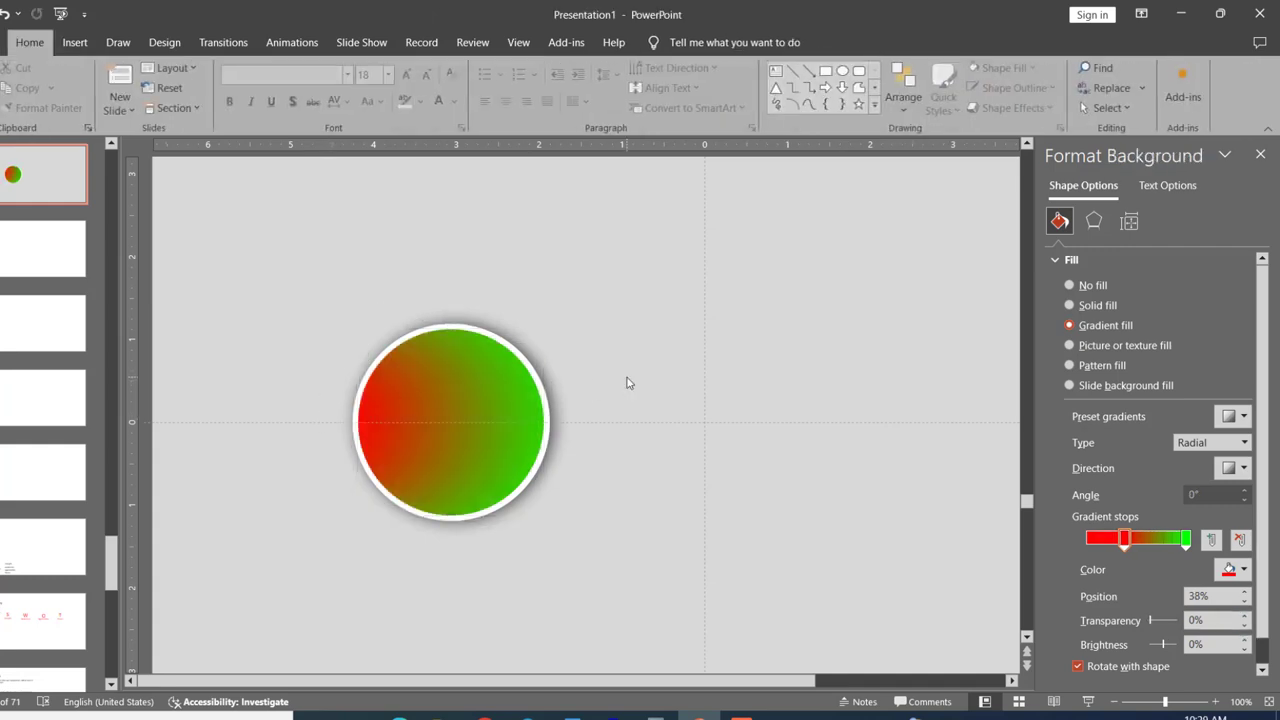
pyautogui.click(1260, 154)
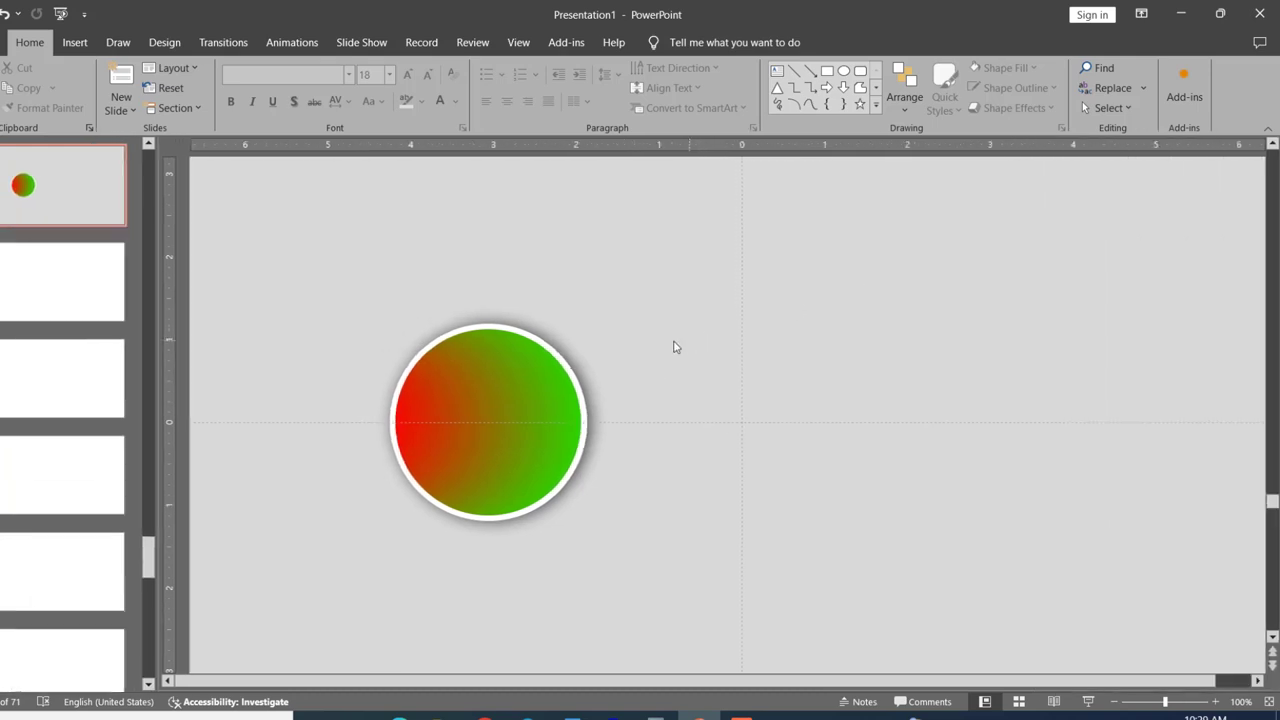
# Shrink the gradient circle slightly about its centre to widen the white ring around it.
pyautogui.moveTo(322, 296); pyautogui.dragTo(666, 600)
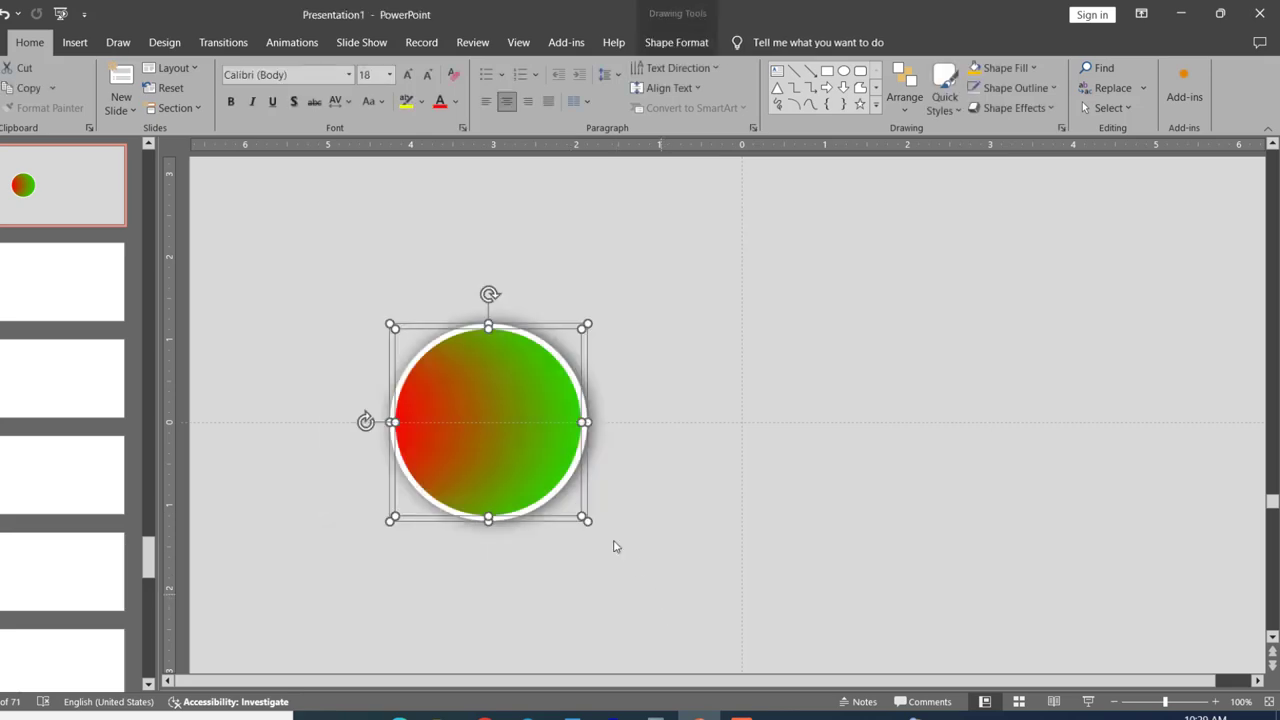
pyautogui.click(618, 499)
pyautogui.click(530, 457)
pyautogui.moveTo(581, 515); pyautogui.dragTo(539, 476)
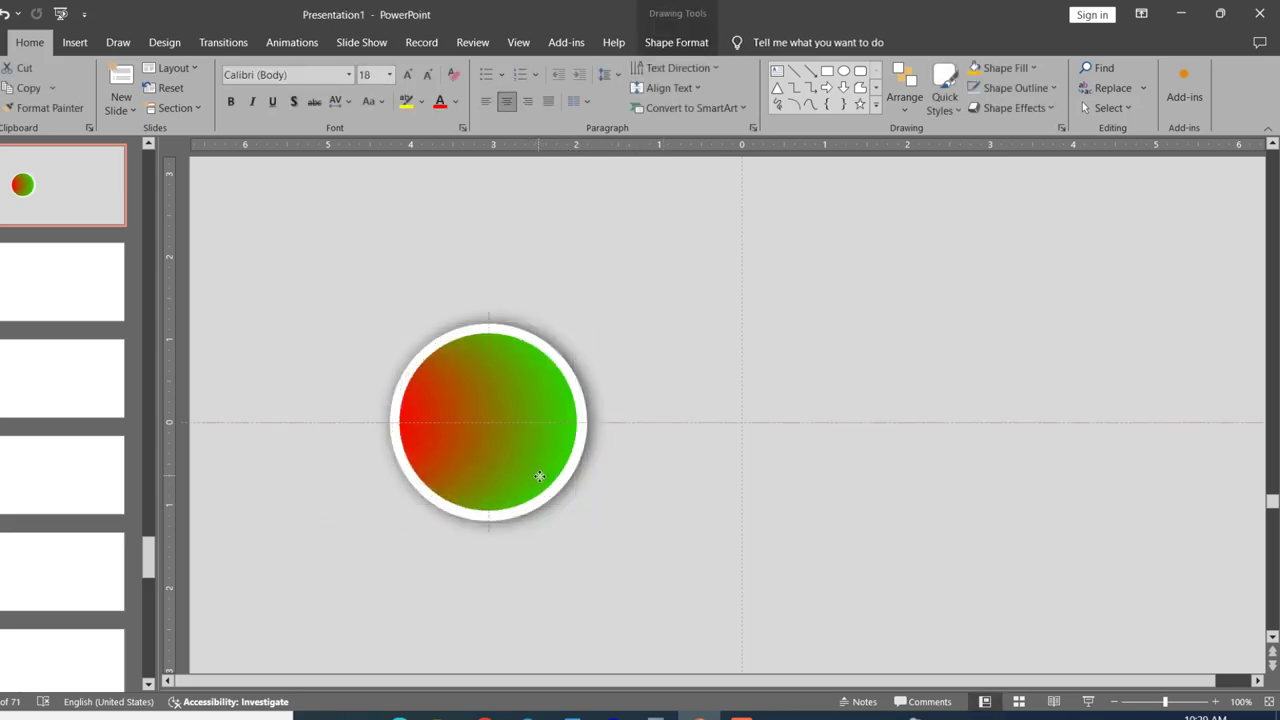
pyautogui.click(620, 520)
# Move the white and gradient circles together about 1.25" to the left along the horizontal guide.
pyautogui.moveTo(337, 306); pyautogui.dragTo(644, 534)
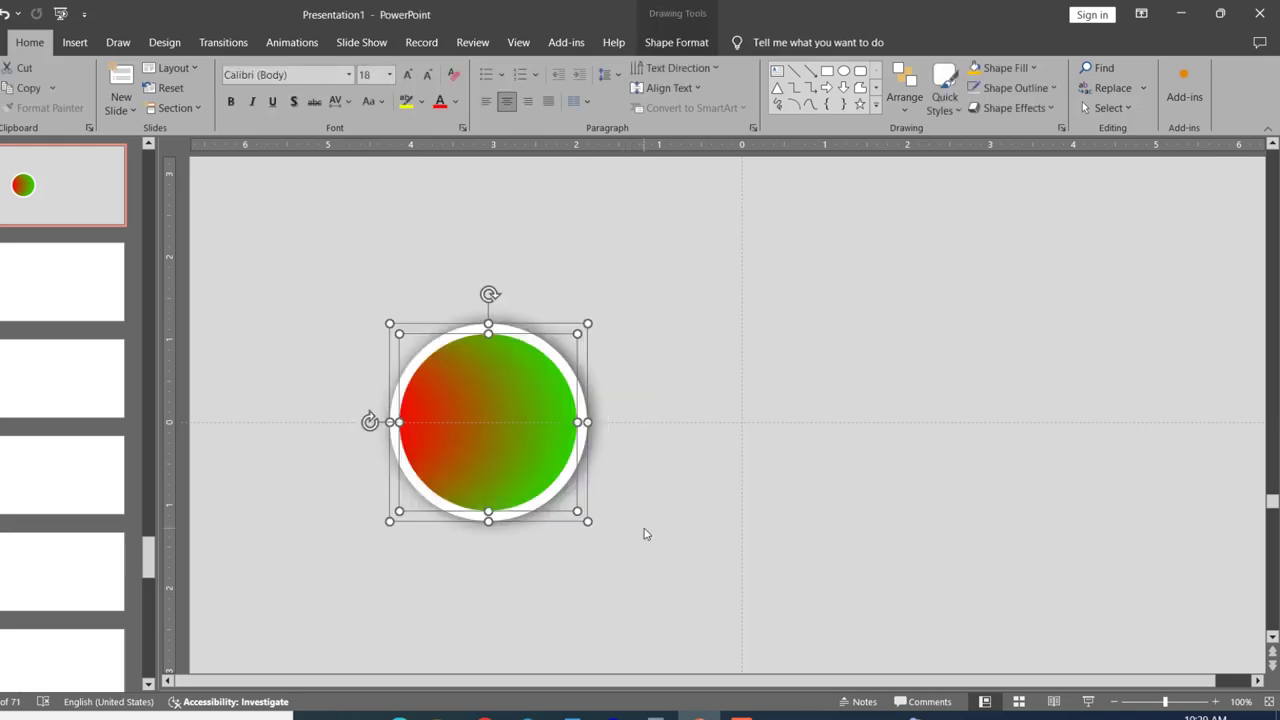
pyautogui.moveTo(574, 443); pyautogui.dragTo(472, 443)
pyautogui.click(714, 294)
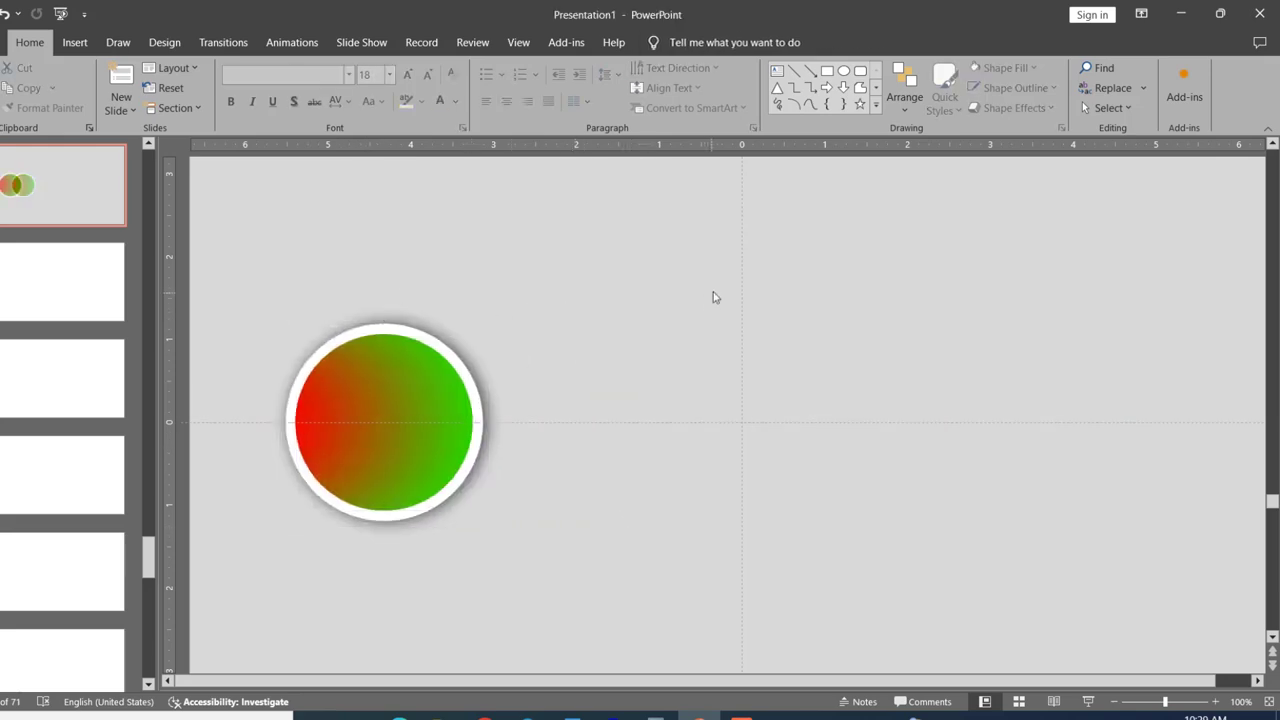
# Draw a square of about 0.96" and place it centred on the vertical guide with its lower edge on the horizontal guide.
pyautogui.click(826, 71)
pyautogui.moveTo(702, 221)
pyautogui.mouseDown()
pyautogui.moveTo(766, 297)
pyautogui.moveTo(748, 300)
pyautogui.moveTo(747, 318)
pyautogui.mouseUp()
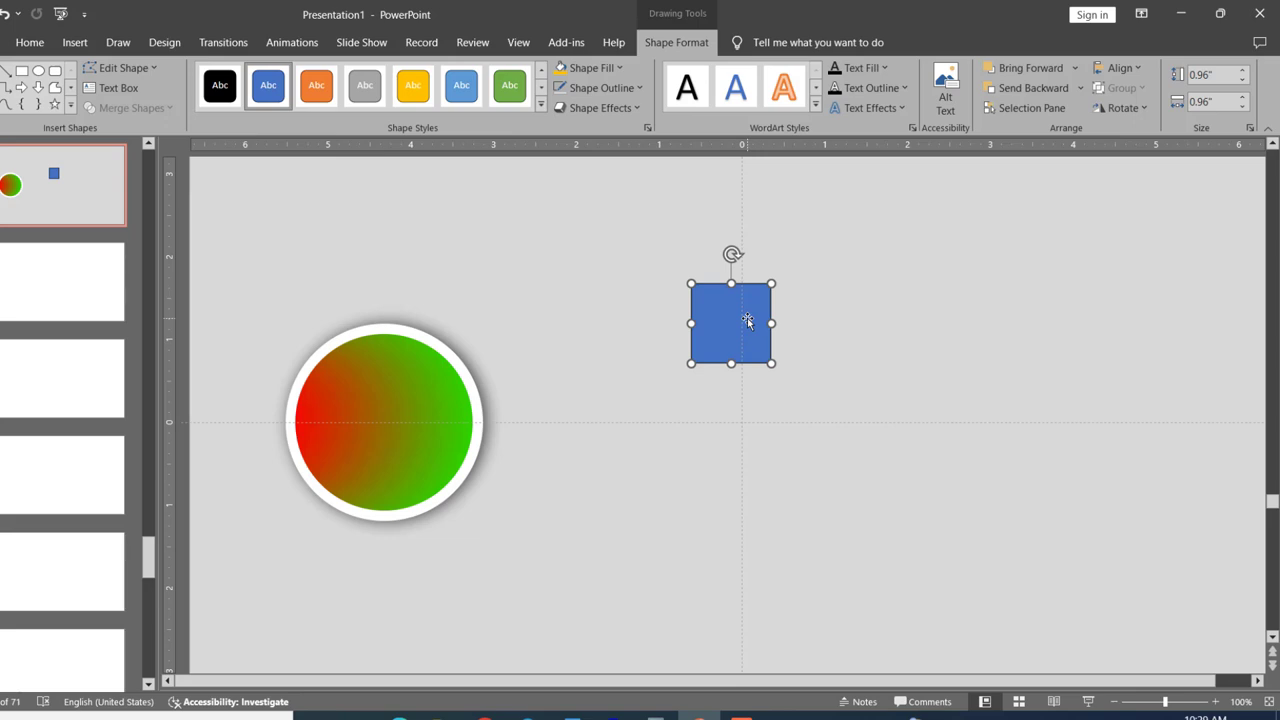
pyautogui.click(830, 300)
pyautogui.moveTo(757, 314); pyautogui.dragTo(767, 315)
pyautogui.scroll(1, 767, 315)
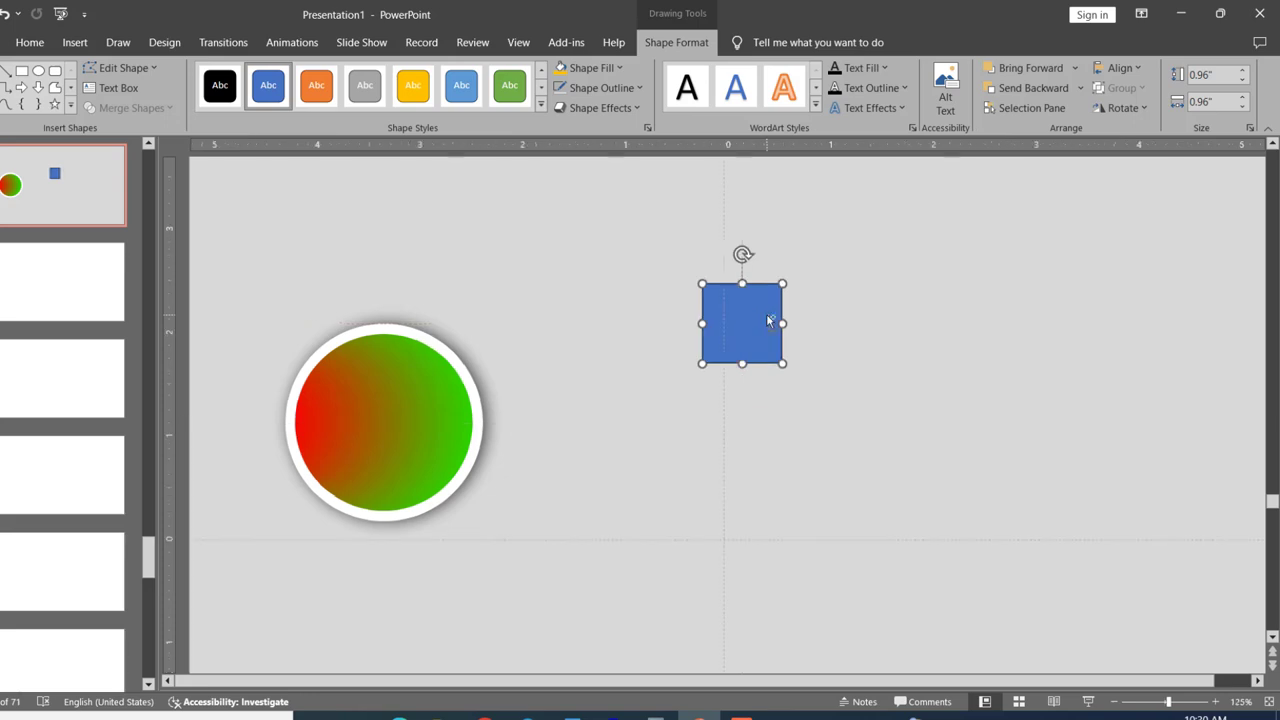
pyautogui.scroll(1, 767, 315)
pyautogui.moveTo(740, 366); pyautogui.dragTo(737, 466)
pyautogui.click(719, 265)
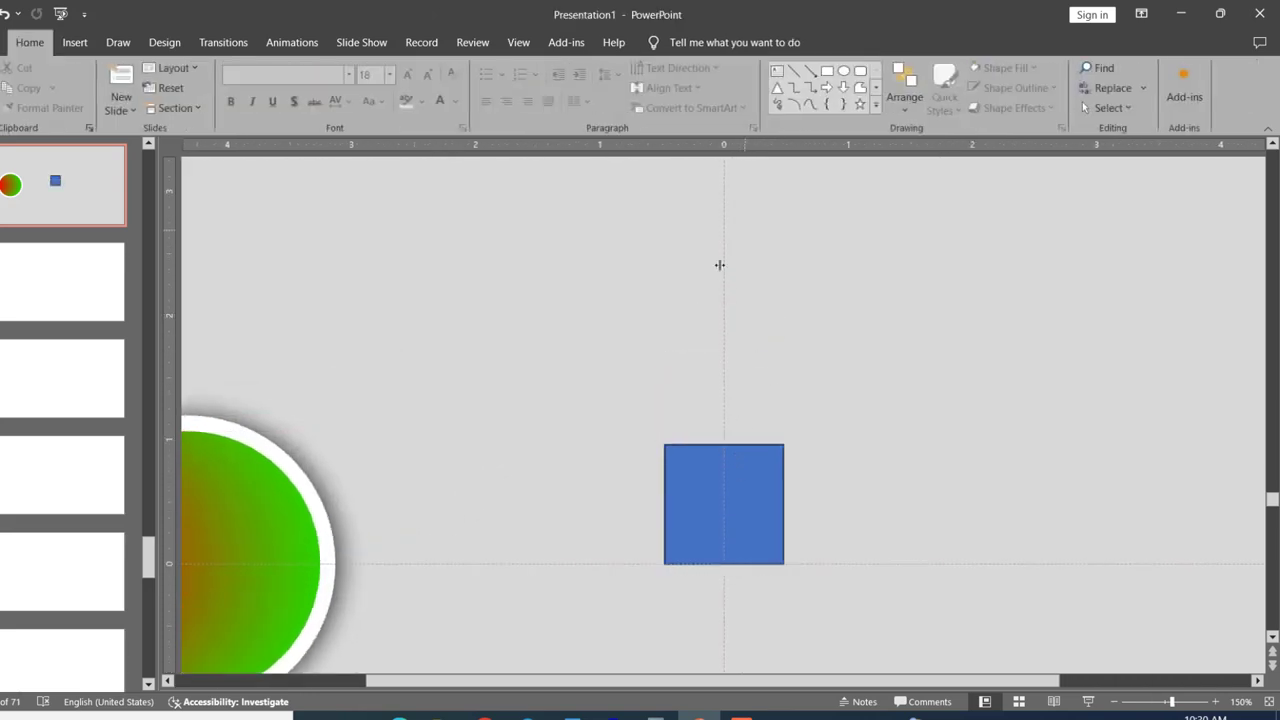
pyautogui.click(718, 491)
pyautogui.click(740, 260)
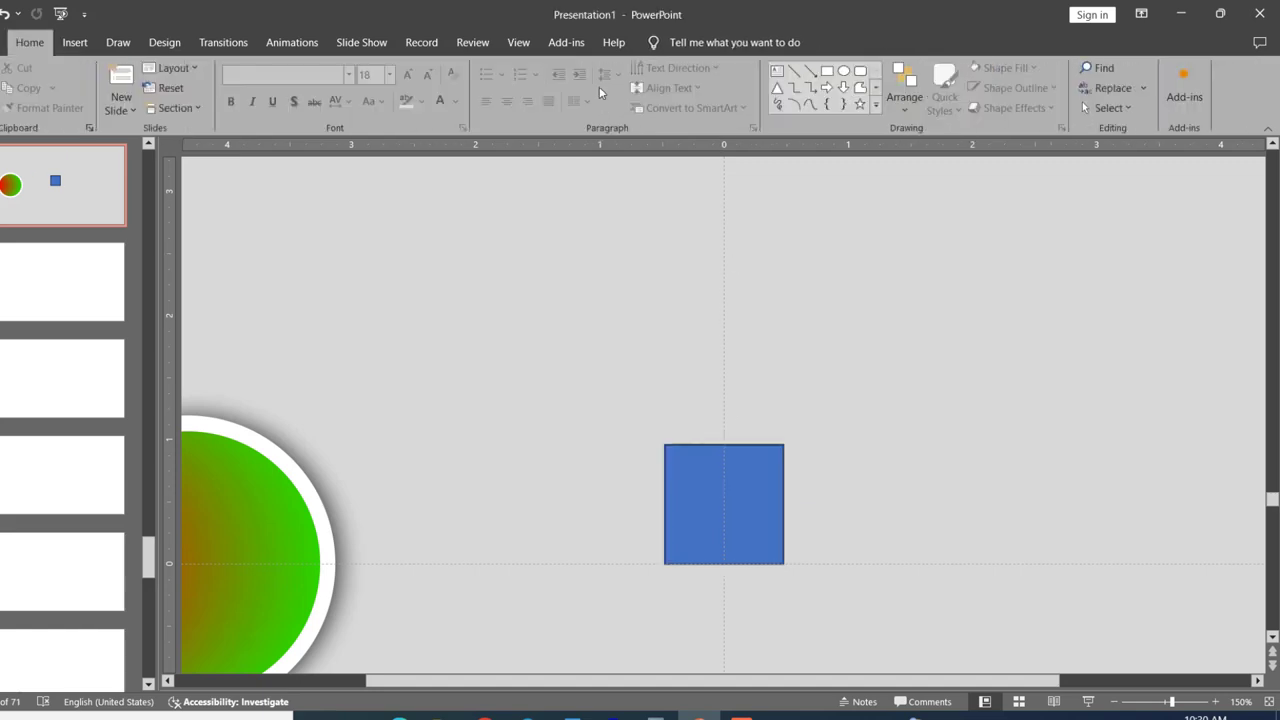
# Draw a circle of about 1.08" and place it overlapping the right side of the blue square.
pyautogui.click(846, 70)
pyautogui.moveTo(816, 214)
pyautogui.mouseDown()
pyautogui.moveTo(823, 260)
pyautogui.moveTo(877, 346)
pyautogui.moveTo(951, 350)
pyautogui.mouseUp()
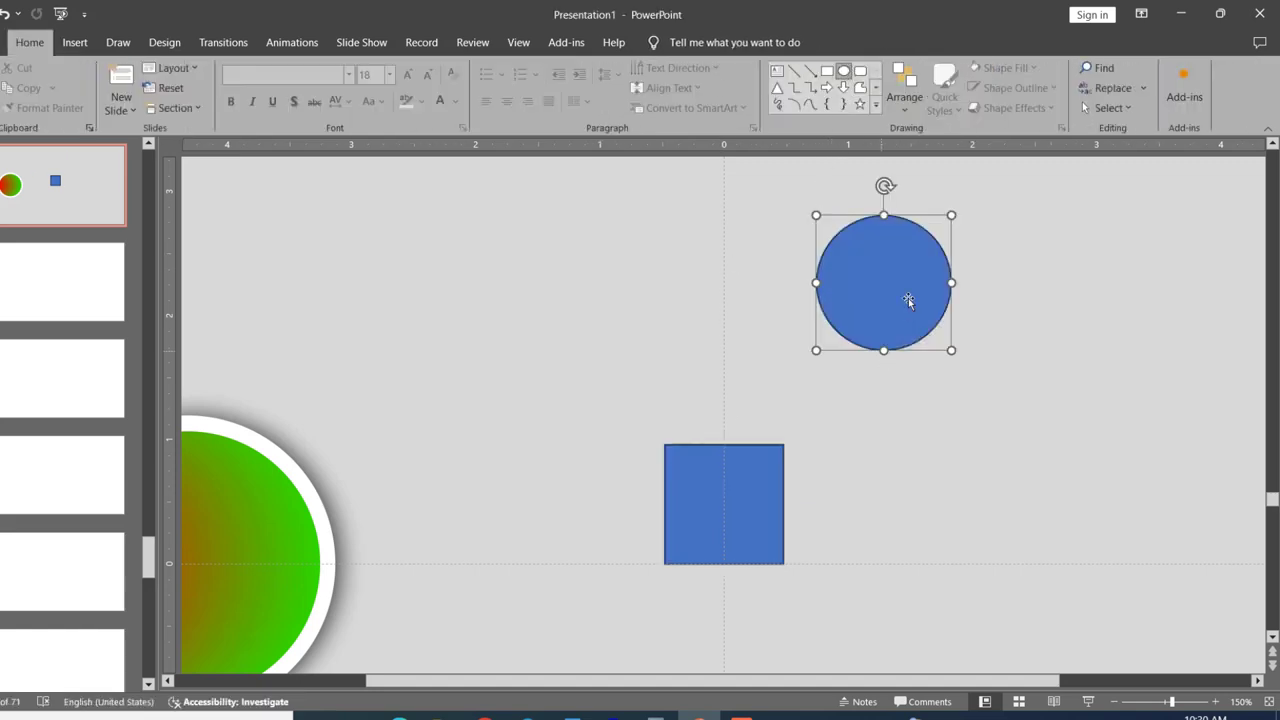
pyautogui.moveTo(908, 300); pyautogui.dragTo(848, 485)
pyautogui.moveTo(847, 492); pyautogui.dragTo(838, 491)
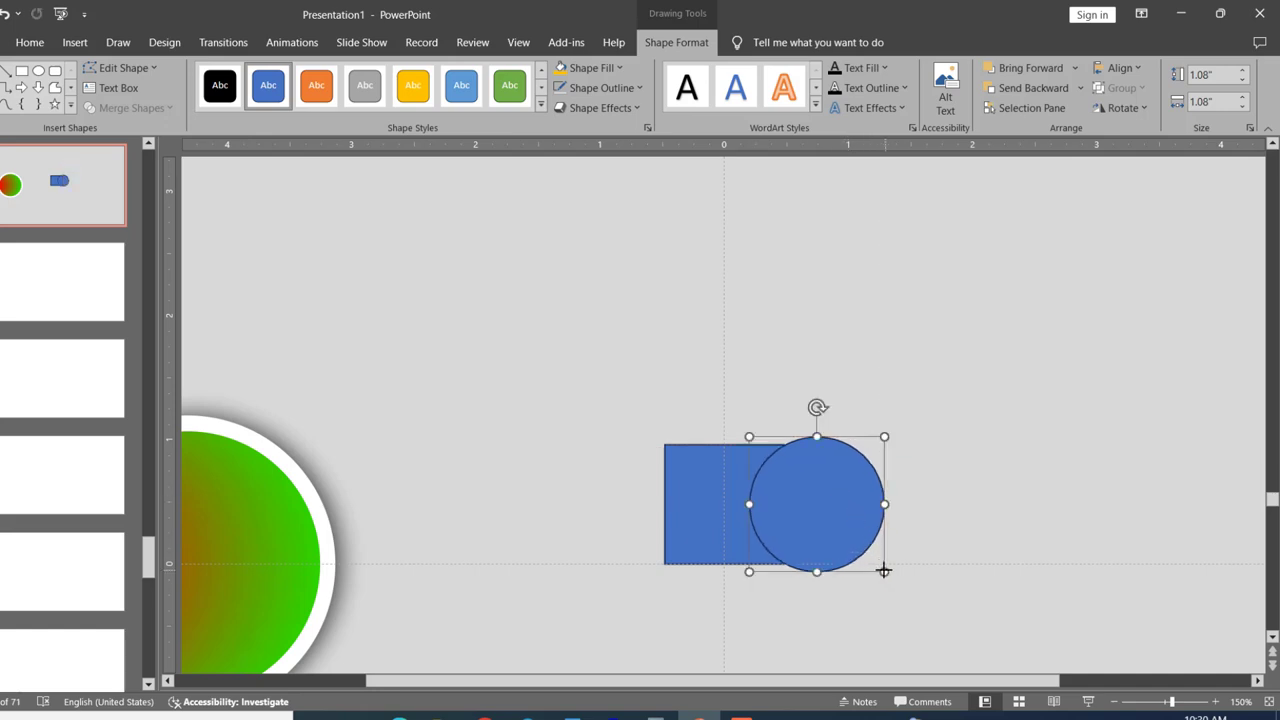
# Shrink the blue circle to 1.06", shifting it slightly further over the square, and narrow the square from its left edge.
pyautogui.moveTo(884, 570); pyautogui.dragTo(878, 567)
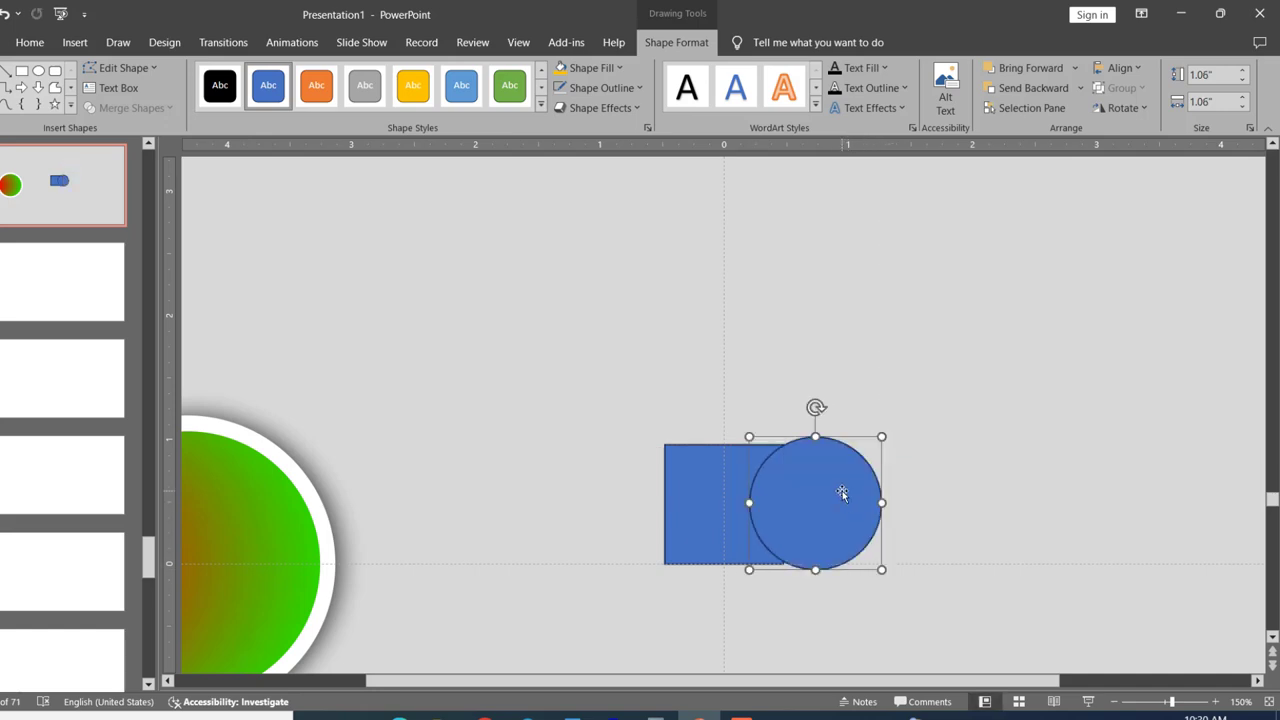
pyautogui.moveTo(841, 491); pyautogui.dragTo(834, 492)
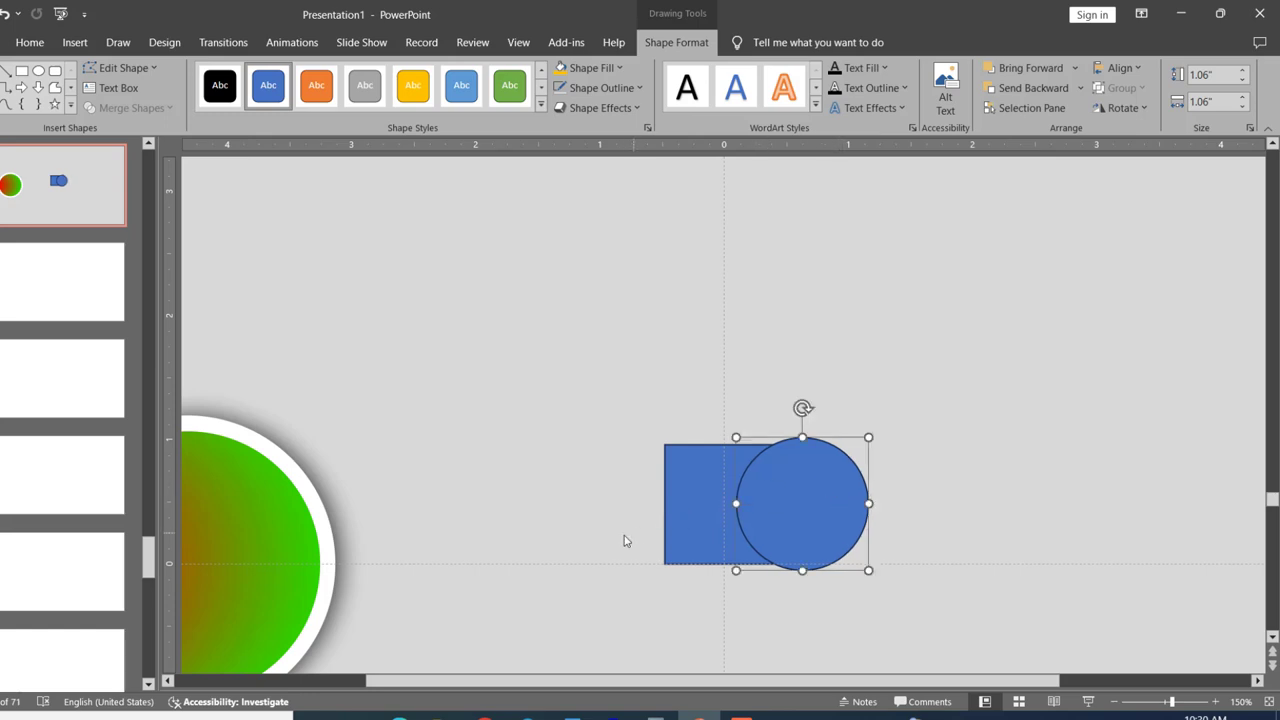
pyautogui.click(665, 515)
pyautogui.moveTo(664, 504); pyautogui.dragTo(695, 507)
# Merge the blue circle and rectangle with the Fragment operation.
pyautogui.click(808, 494)
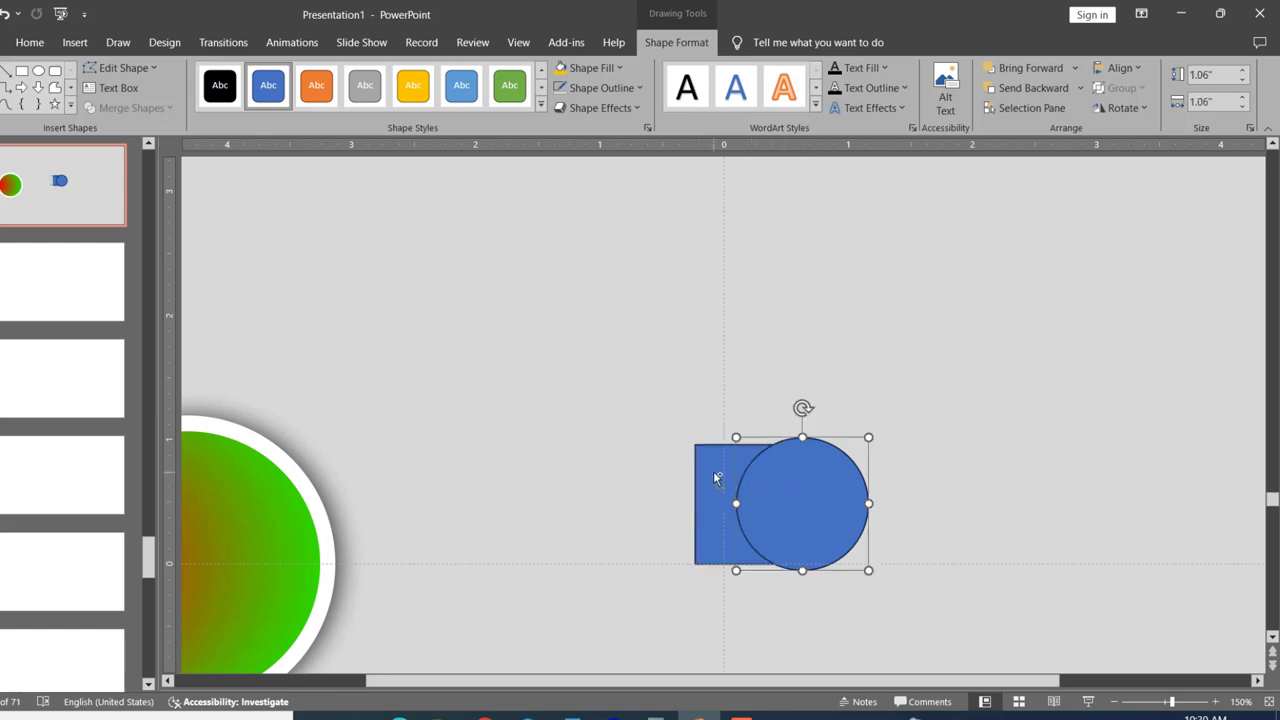
pyautogui.keyDown('shift'); pyautogui.click(716, 478); pyautogui.keyUp('shift')
pyautogui.click(150, 108)
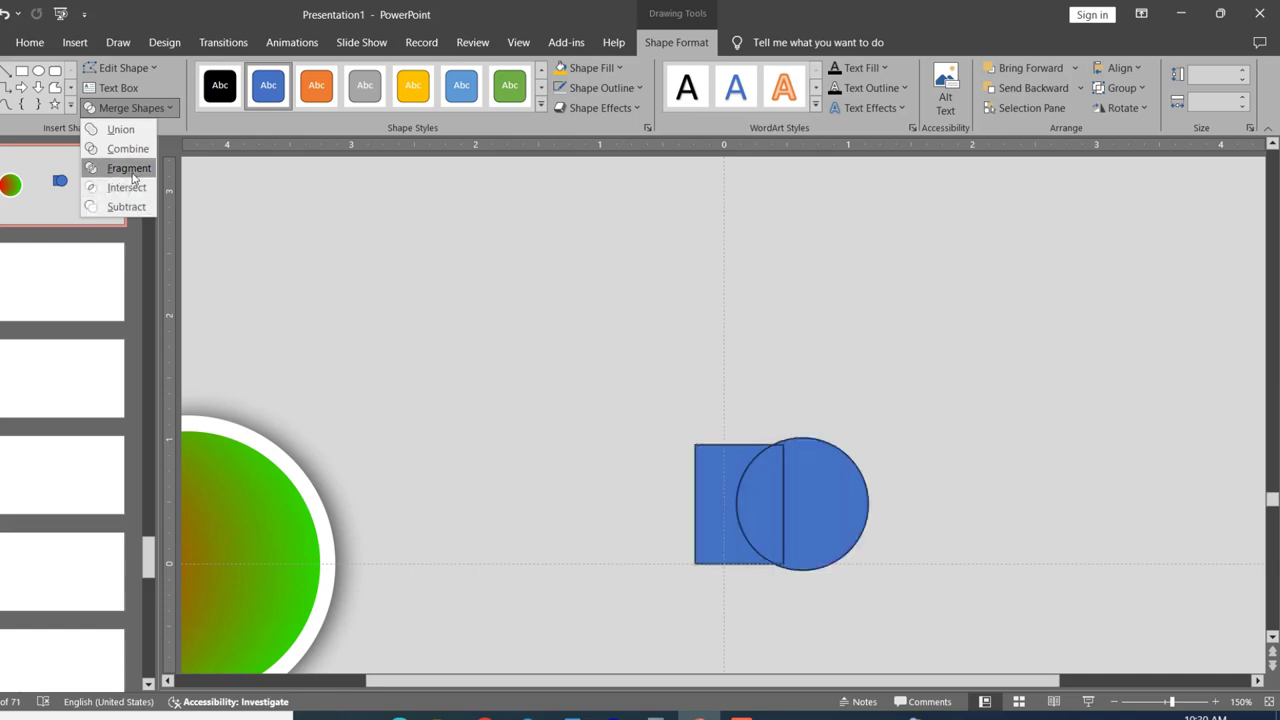
pyautogui.click(129, 168)
pyautogui.click(400, 269)
# Delete the overlapping fragment and the rest of the circle, keeping only the piece with the concave right side.
pyautogui.click(757, 508)
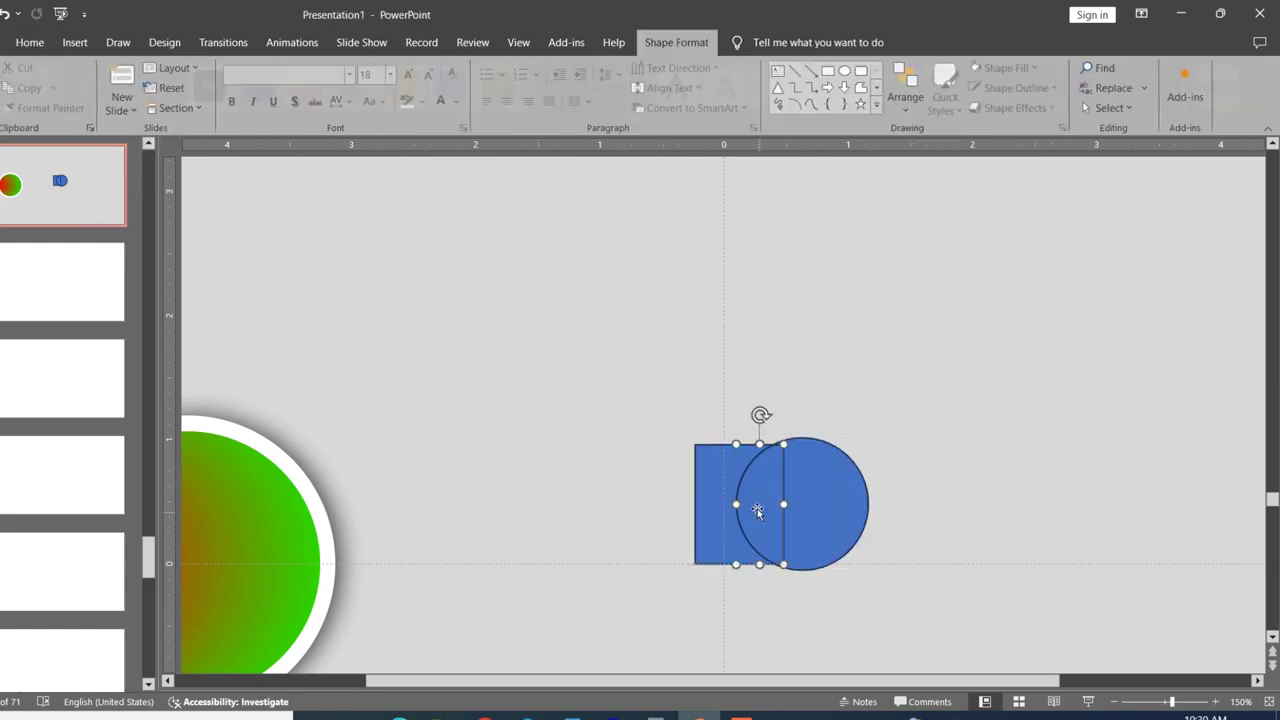
pyautogui.press('Delete')
pyautogui.click(806, 484)
pyautogui.press('Delete')
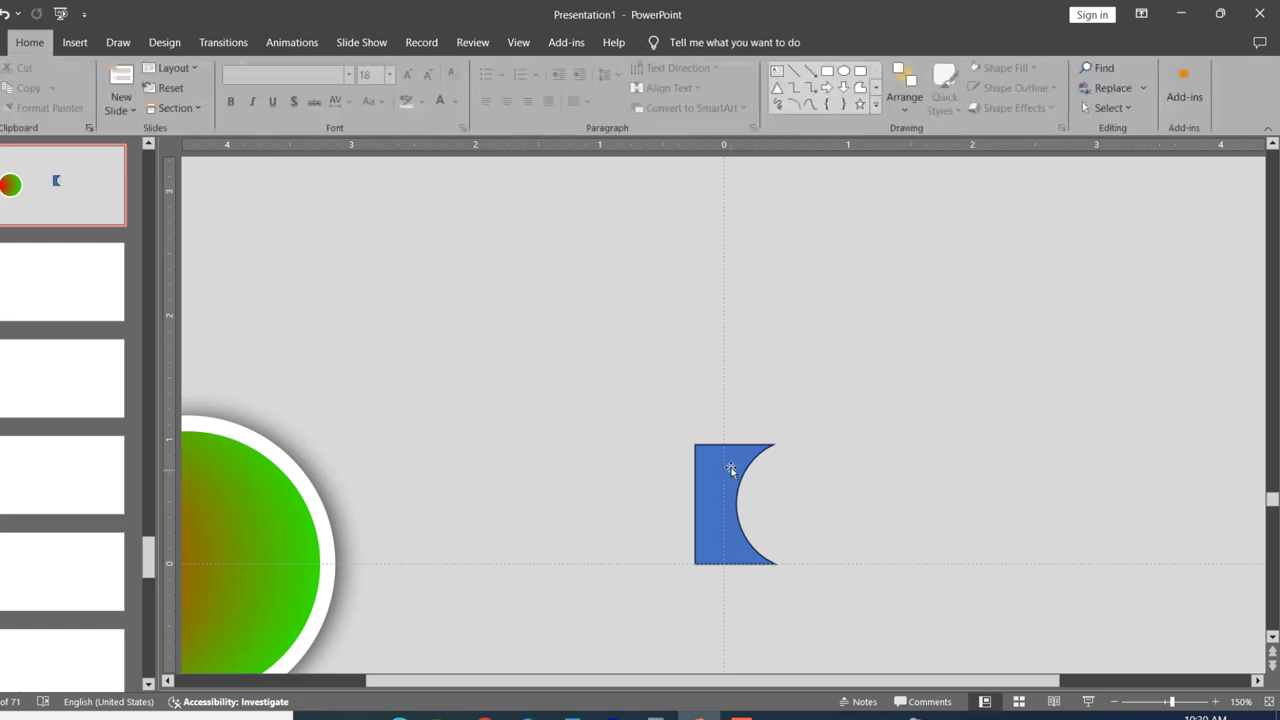
# Align the concave piece's straight edge to the vertical guide and duplicate the piece.
pyautogui.click(747, 468)
pyautogui.moveTo(747, 468); pyautogui.dragTo(755, 470)
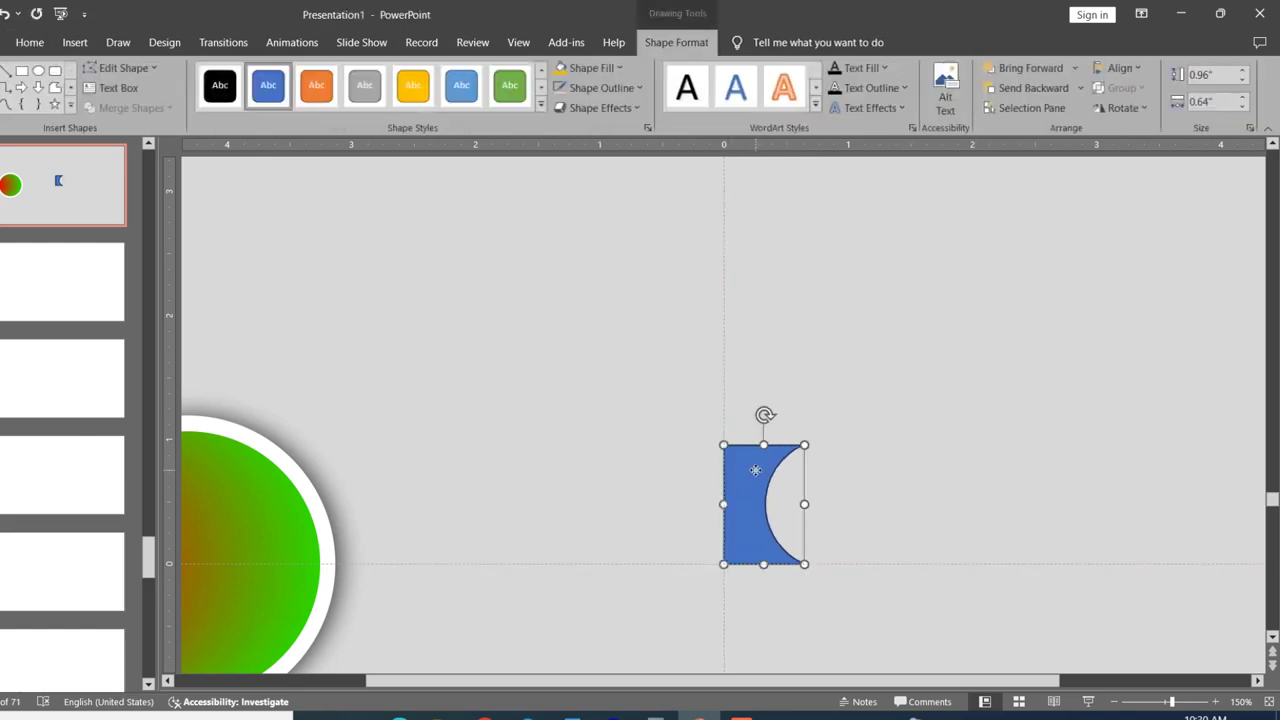
pyautogui.click(899, 342)
pyautogui.hotkey('ctrl', 'c')
pyautogui.hotkey('ctrl', 'v')
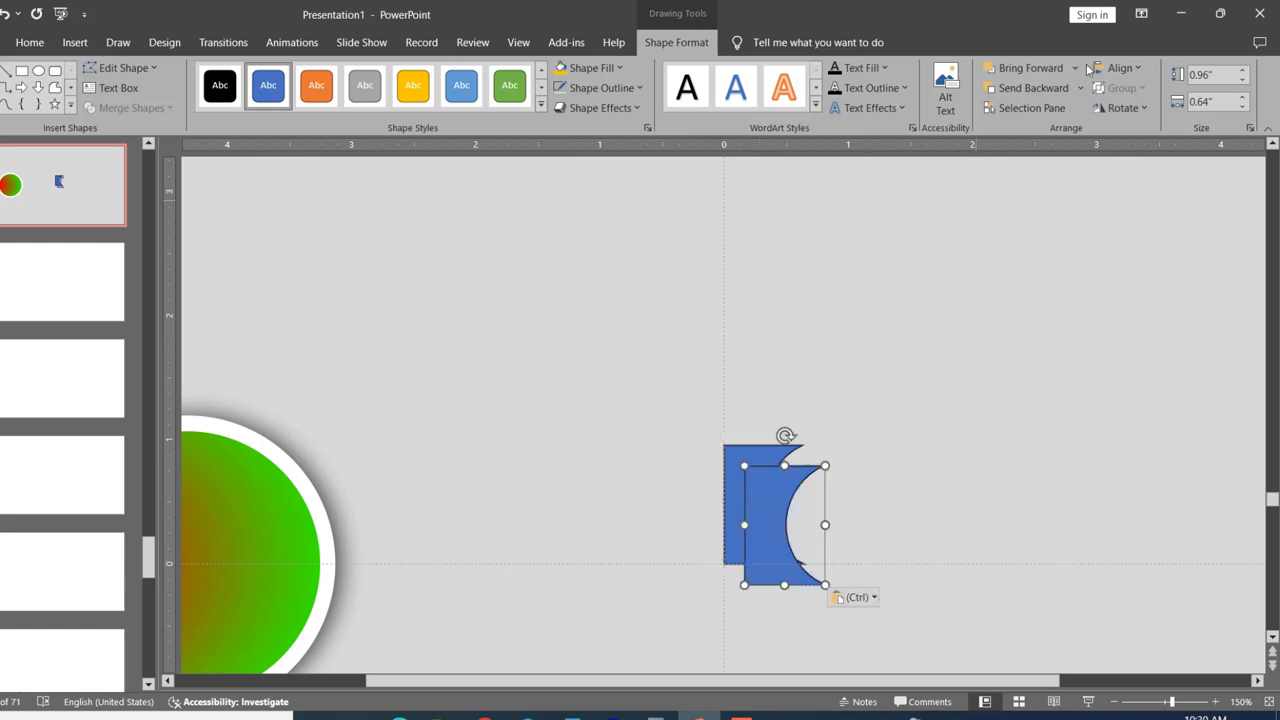
# Mirror the duplicate piece horizontally and join it to the original at the vertical guide, narrowing both pieces to 0.48" wide.
pyautogui.click(1122, 107)
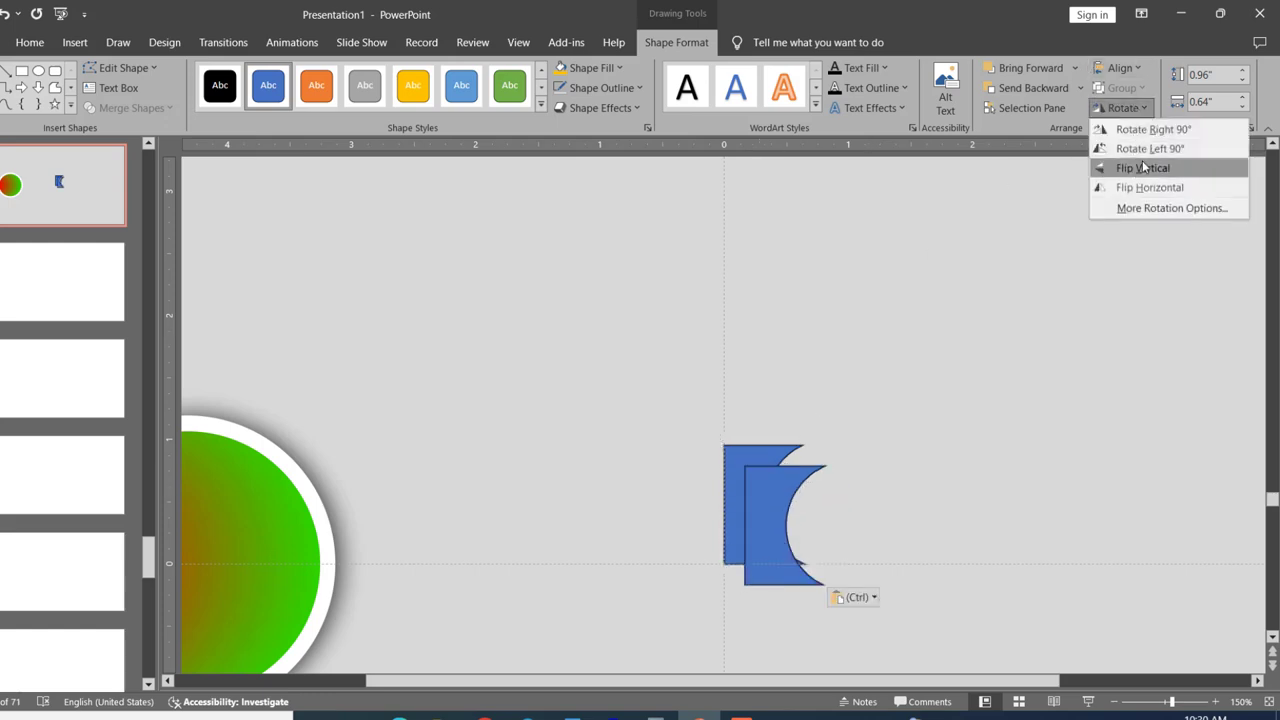
pyautogui.click(1143, 167)
pyautogui.moveTo(774, 484); pyautogui.dragTo(673, 464)
pyautogui.click(1122, 107)
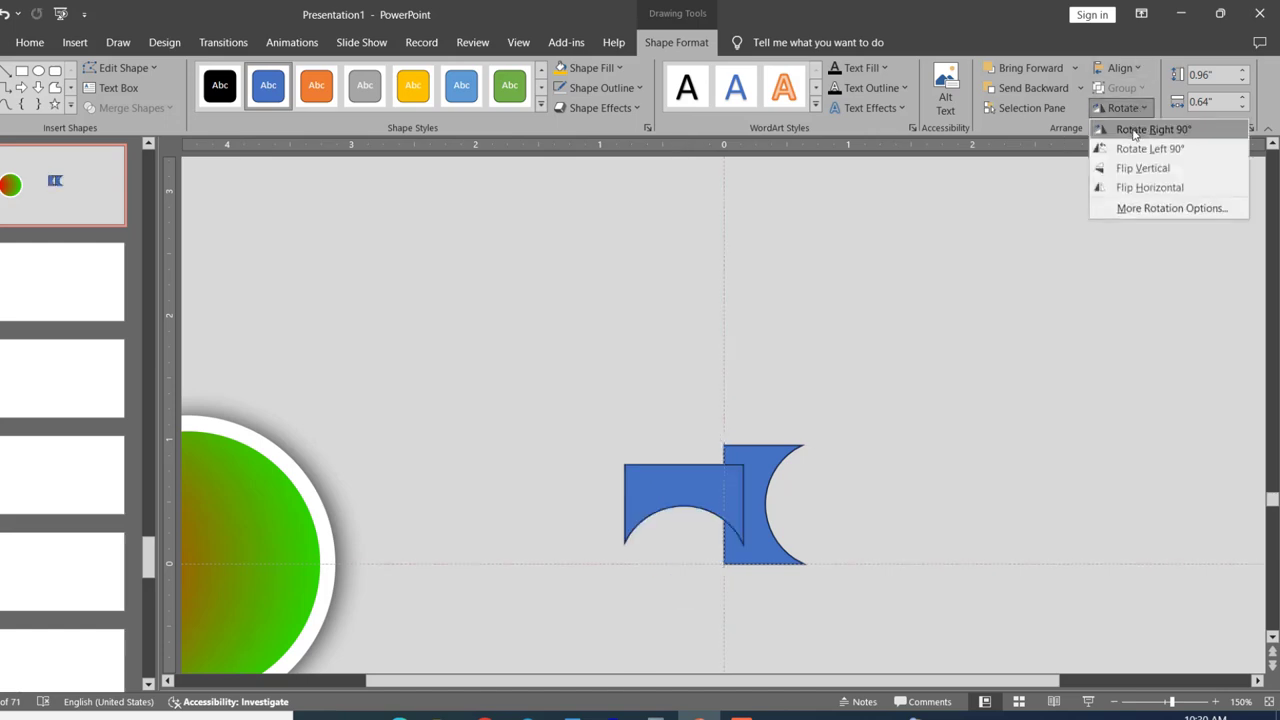
pyautogui.click(1137, 188)
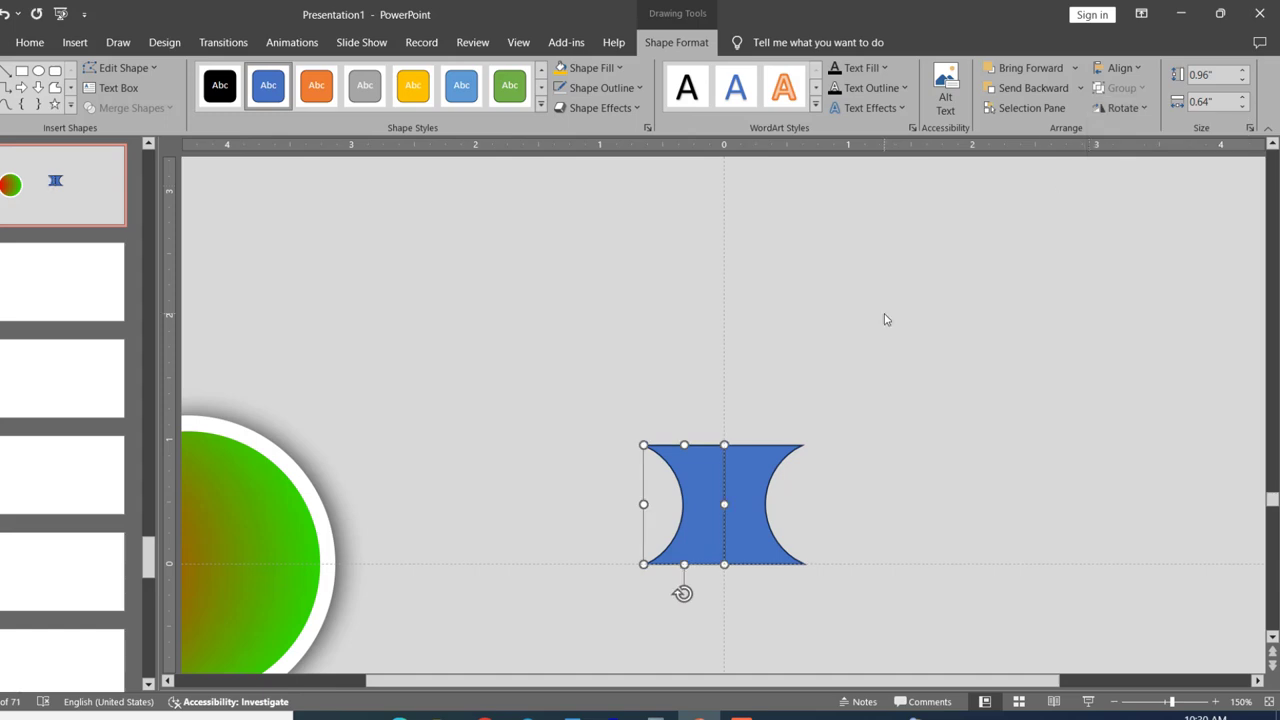
pyautogui.moveTo(714, 489); pyautogui.dragTo(702, 477)
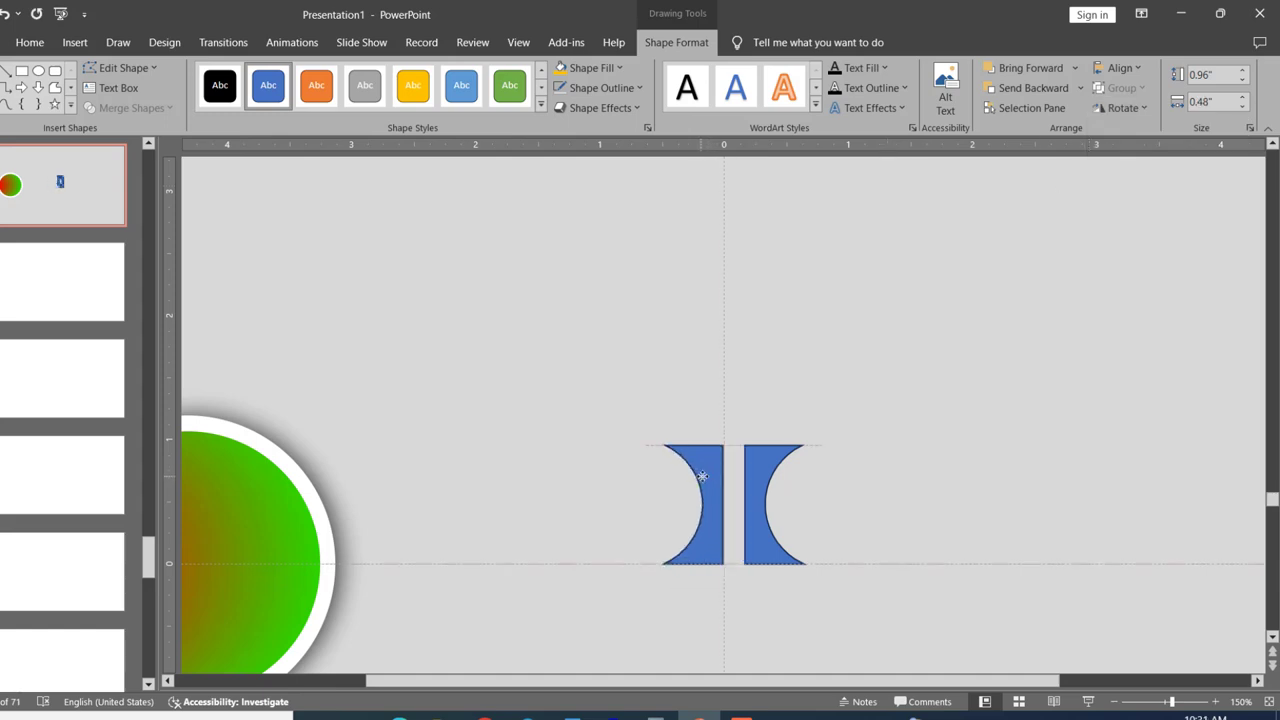
pyautogui.moveTo(755, 481); pyautogui.dragTo(734, 481)
# Remove the outline from both concave pieces.
pyautogui.click(707, 478)
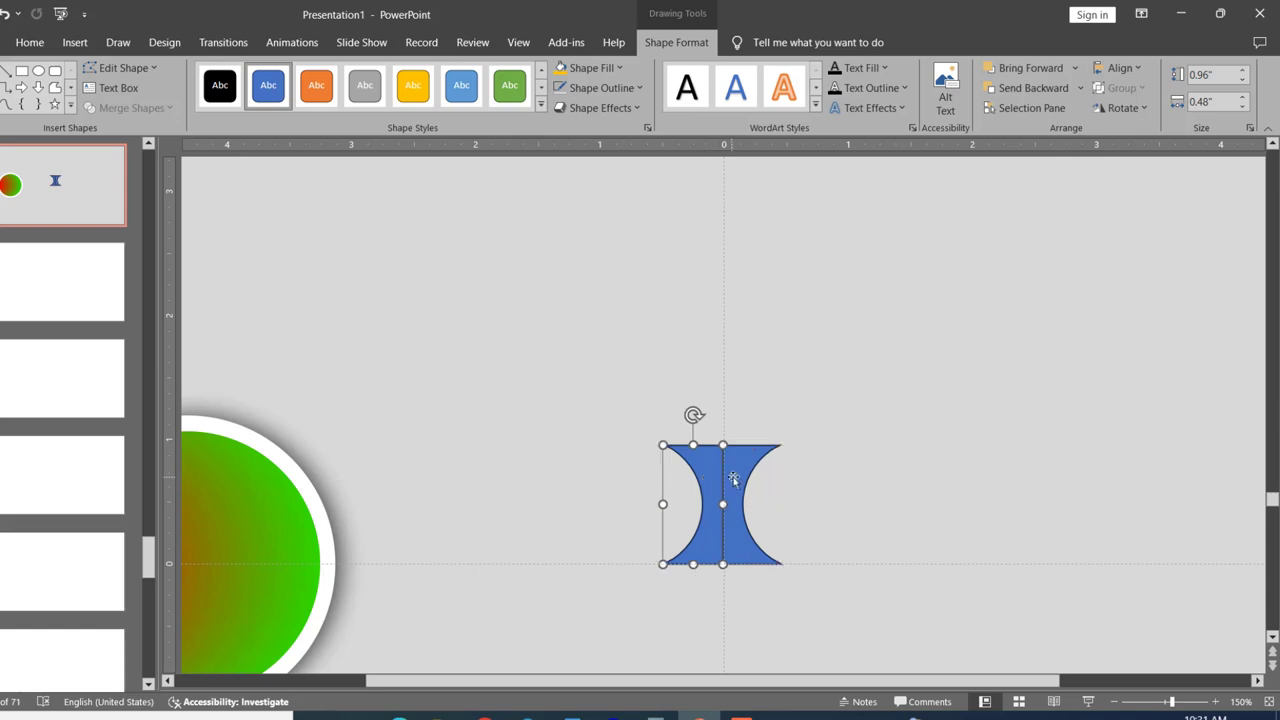
pyautogui.keyDown('shift'); pyautogui.click(734, 481); pyautogui.keyUp('shift')
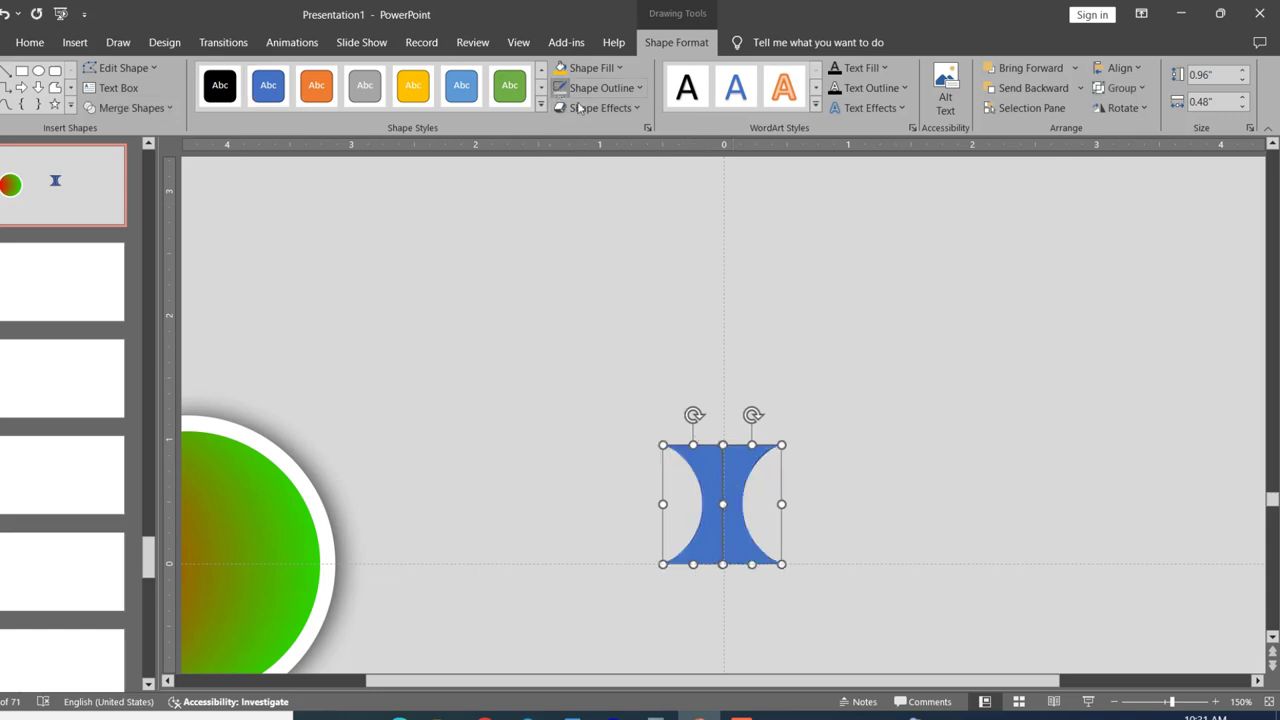
pyautogui.click(748, 277)
# Merge the two concave pieces into a single shape with the Union operation.
pyautogui.click(730, 497)
pyautogui.keyDown('shift'); pyautogui.click(700, 470); pyautogui.keyUp('shift')
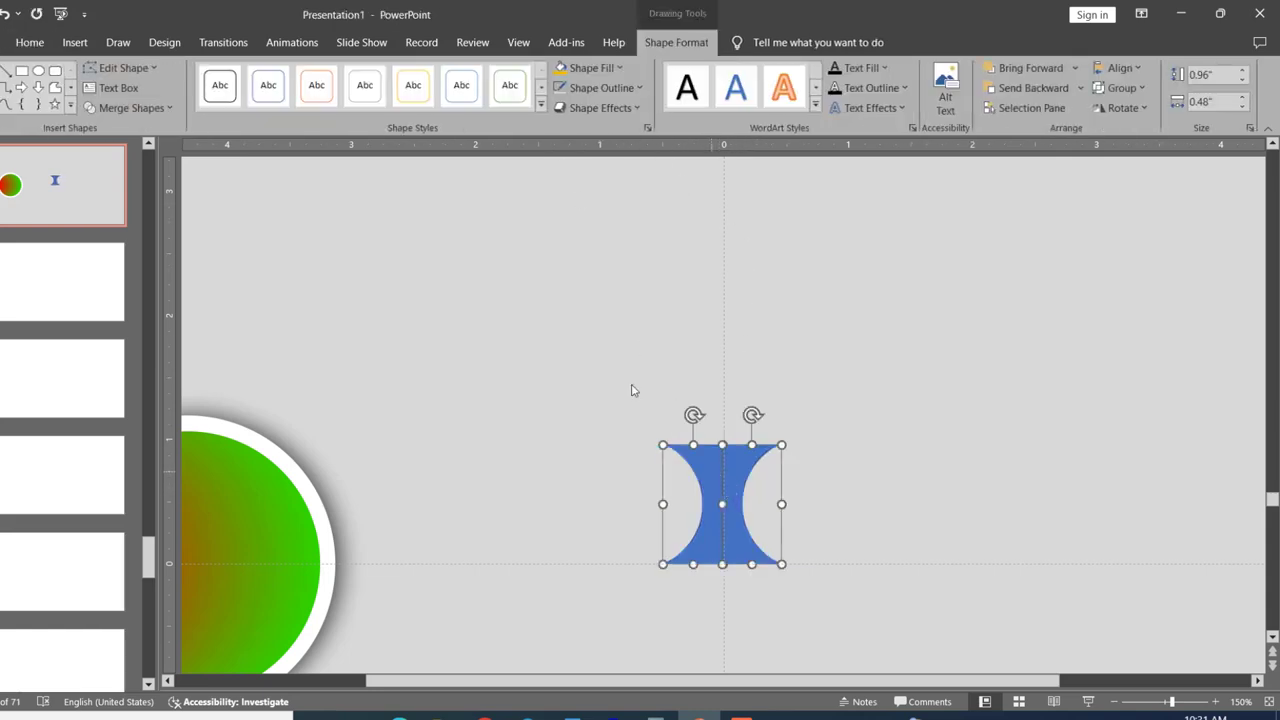
pyautogui.click(168, 107)
pyautogui.click(115, 128)
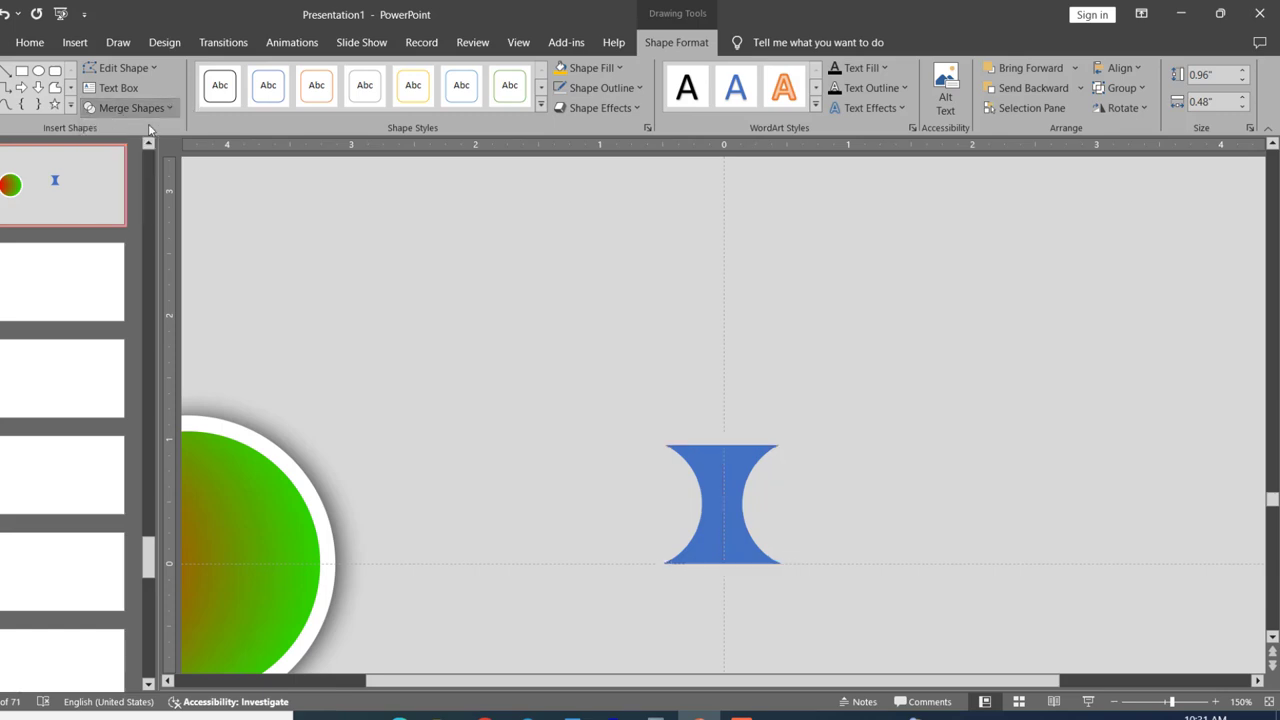
pyautogui.click(665, 289)
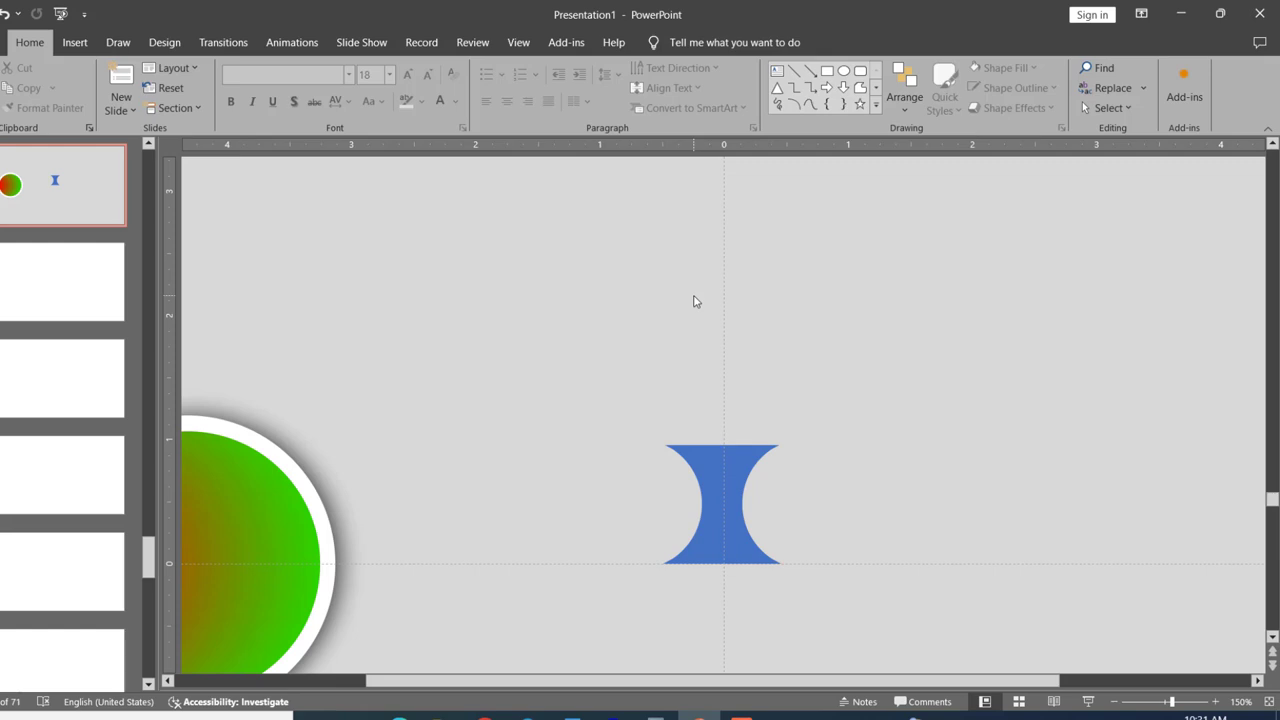
# Rotate the merged shape by 90° and place its right edge against the vertical guide.
pyautogui.click(717, 455)
pyautogui.moveTo(723, 416); pyautogui.dragTo(706, 491)
pyautogui.click(837, 362)
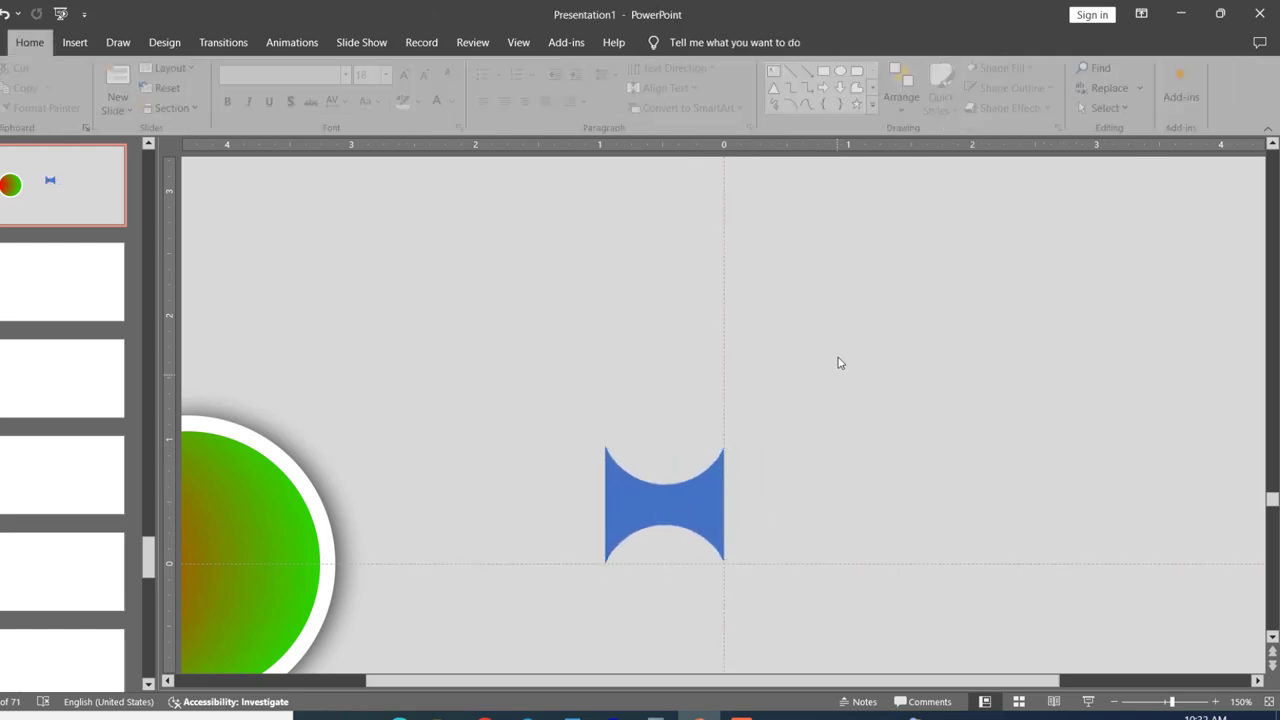
# Draw a circle about 1.11" across and place it over the right end of the concave-sided shape, vertically centred on it.
pyautogui.click(845, 75)
pyautogui.moveTo(778, 268)
pyautogui.mouseDown()
pyautogui.moveTo(871, 394)
pyautogui.moveTo(793, 449)
pyautogui.moveTo(774, 503)
pyautogui.moveTo(794, 468)
pyautogui.mouseUp()
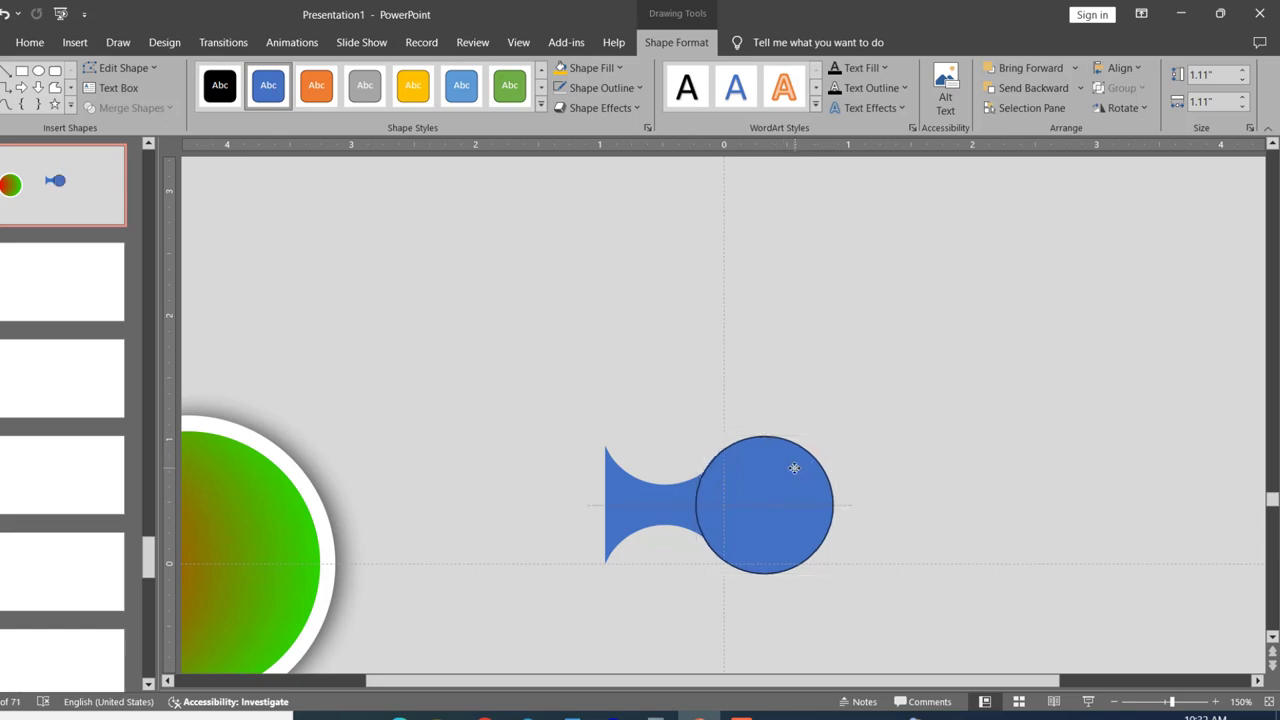
pyautogui.moveTo(794, 468); pyautogui.dragTo(794, 468)
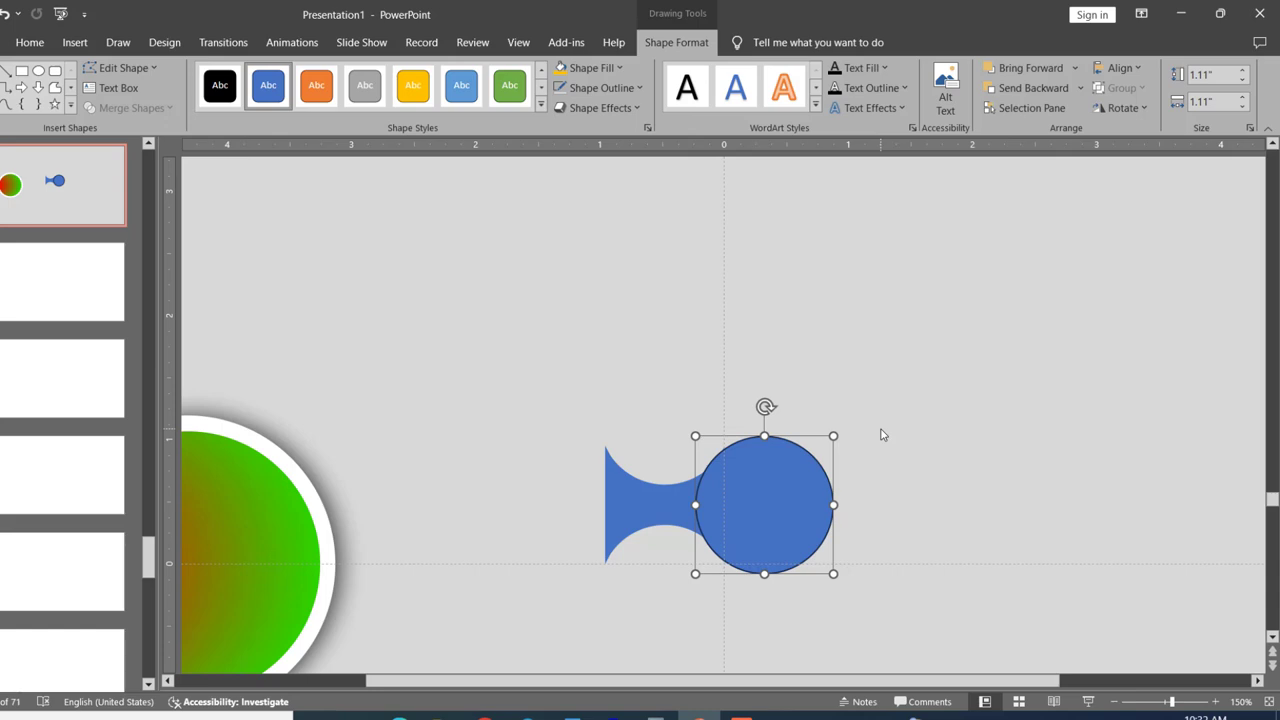
pyautogui.click(958, 430)
# Give the circle the gold shape style without an outline and shift it slightly left over the concave-sided shape.
pyautogui.click(756, 492)
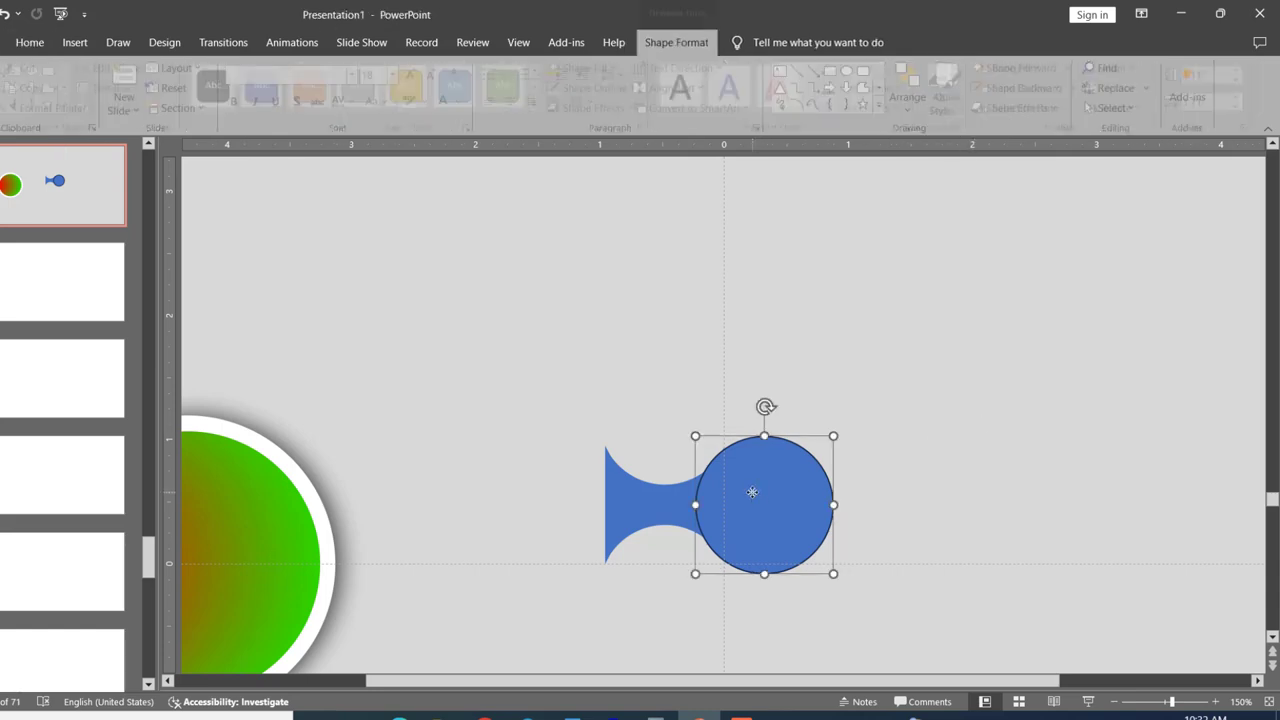
pyautogui.click(410, 88)
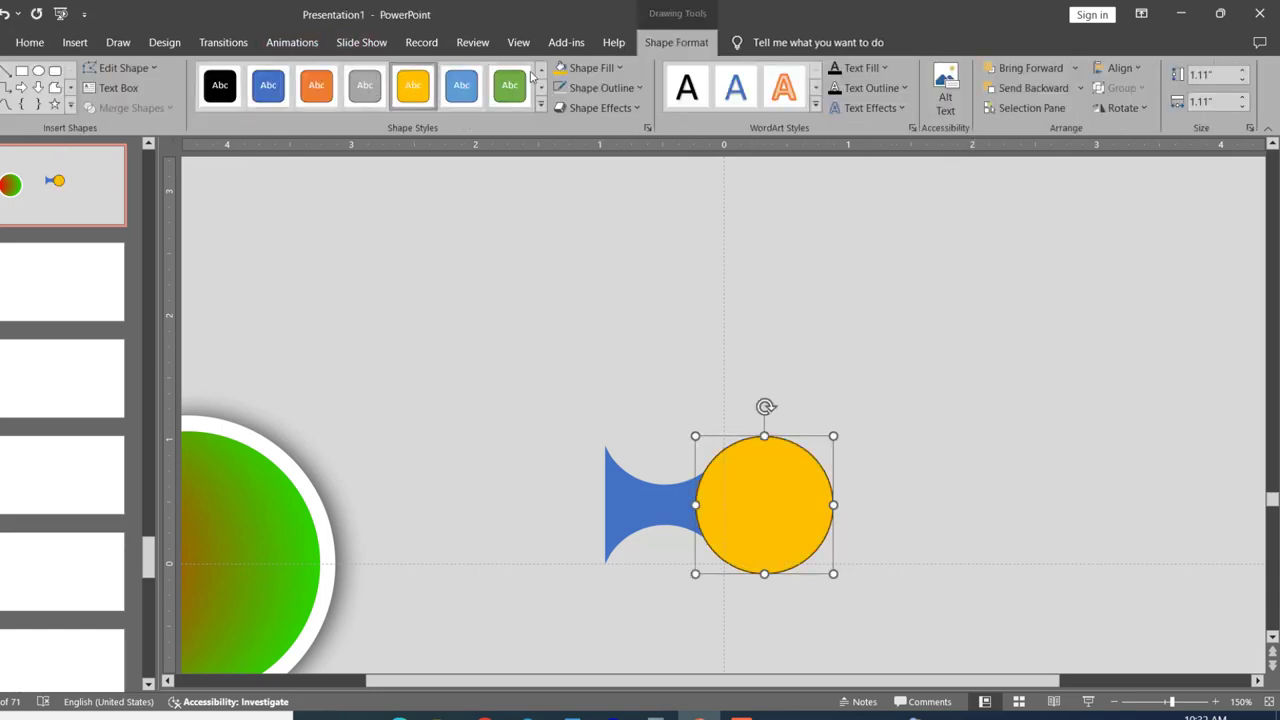
pyautogui.click(783, 232)
pyautogui.moveTo(766, 517); pyautogui.dragTo(763, 518)
pyautogui.click(882, 488)
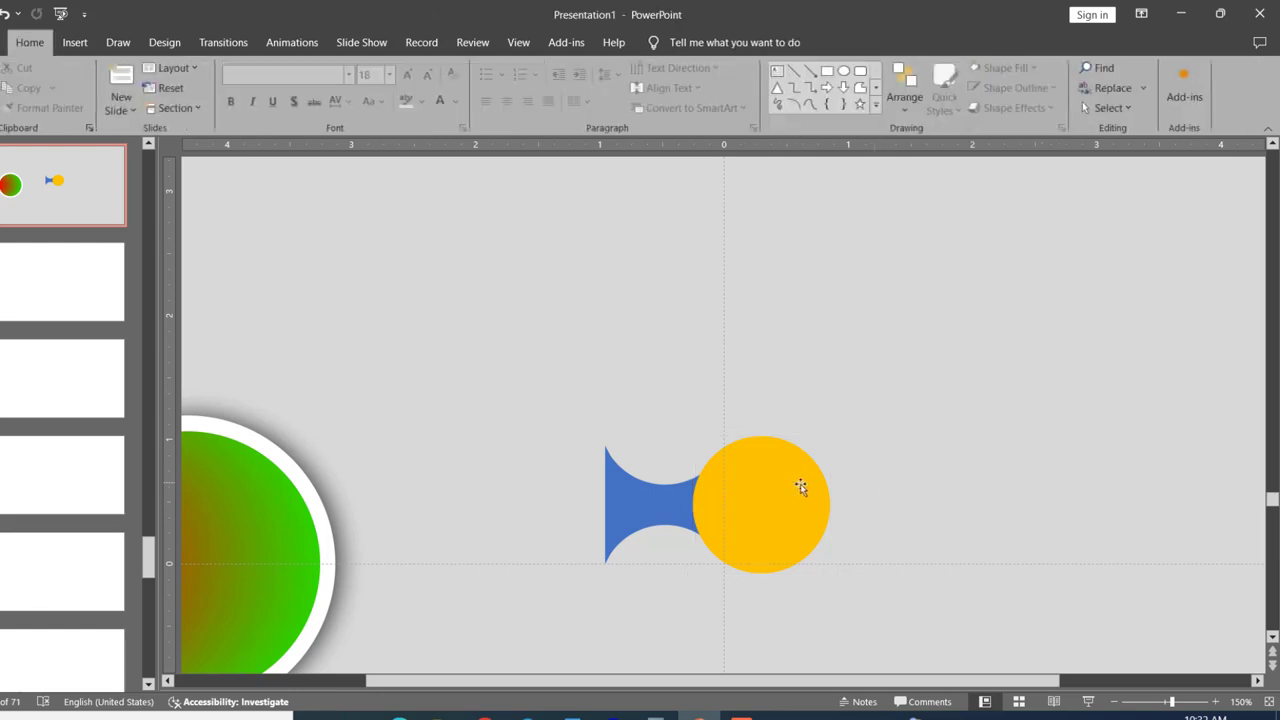
# Fill the gold circle with white.
pyautogui.click(789, 486)
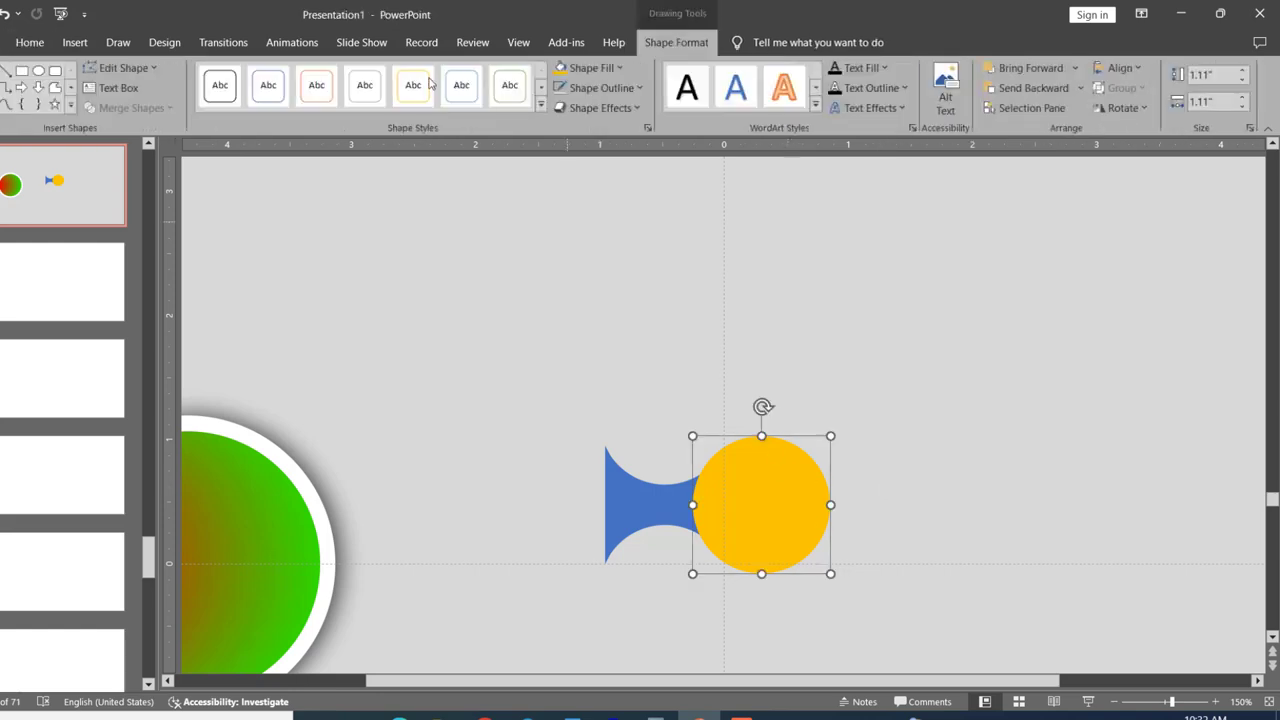
pyautogui.click(605, 69)
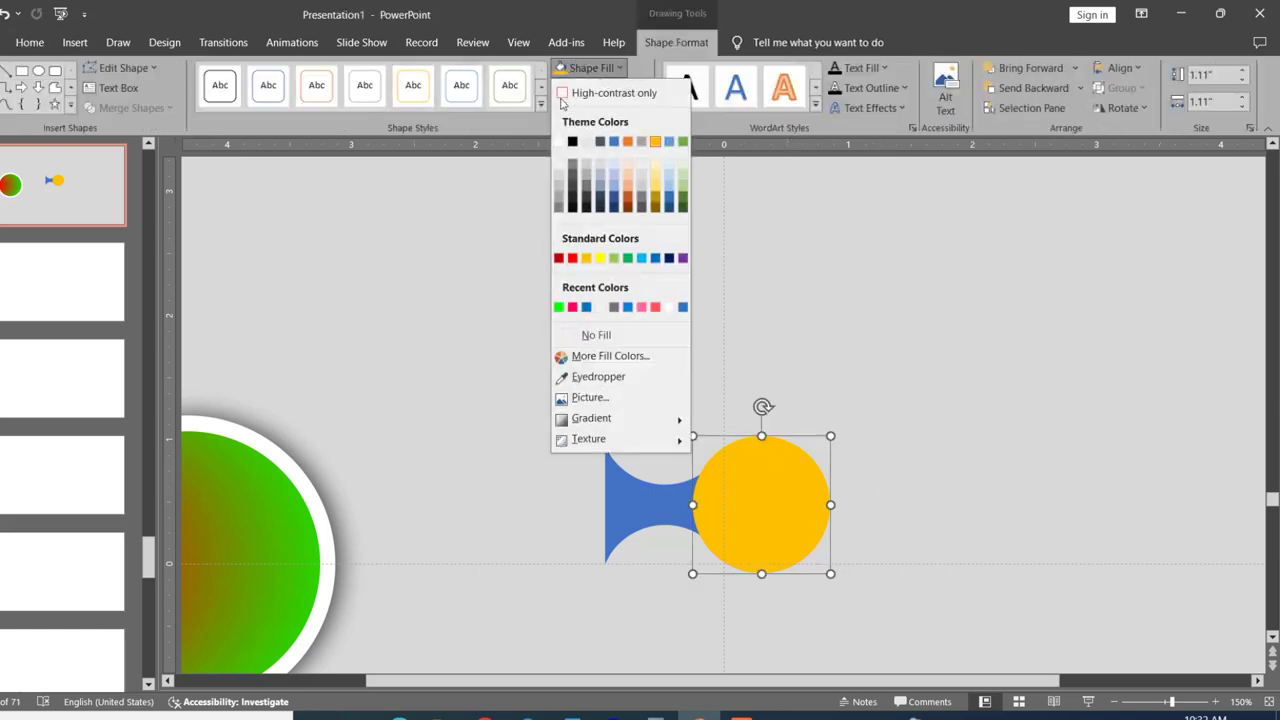
pyautogui.click(742, 176)
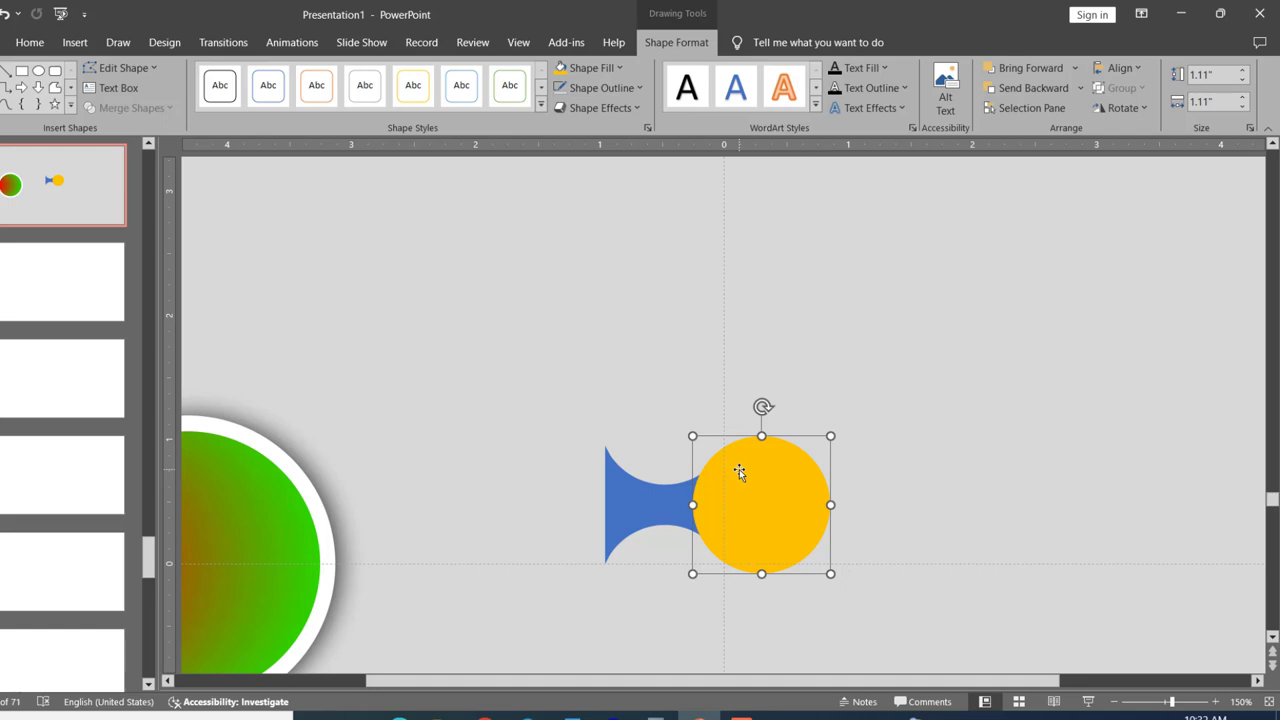
pyautogui.click(620, 68)
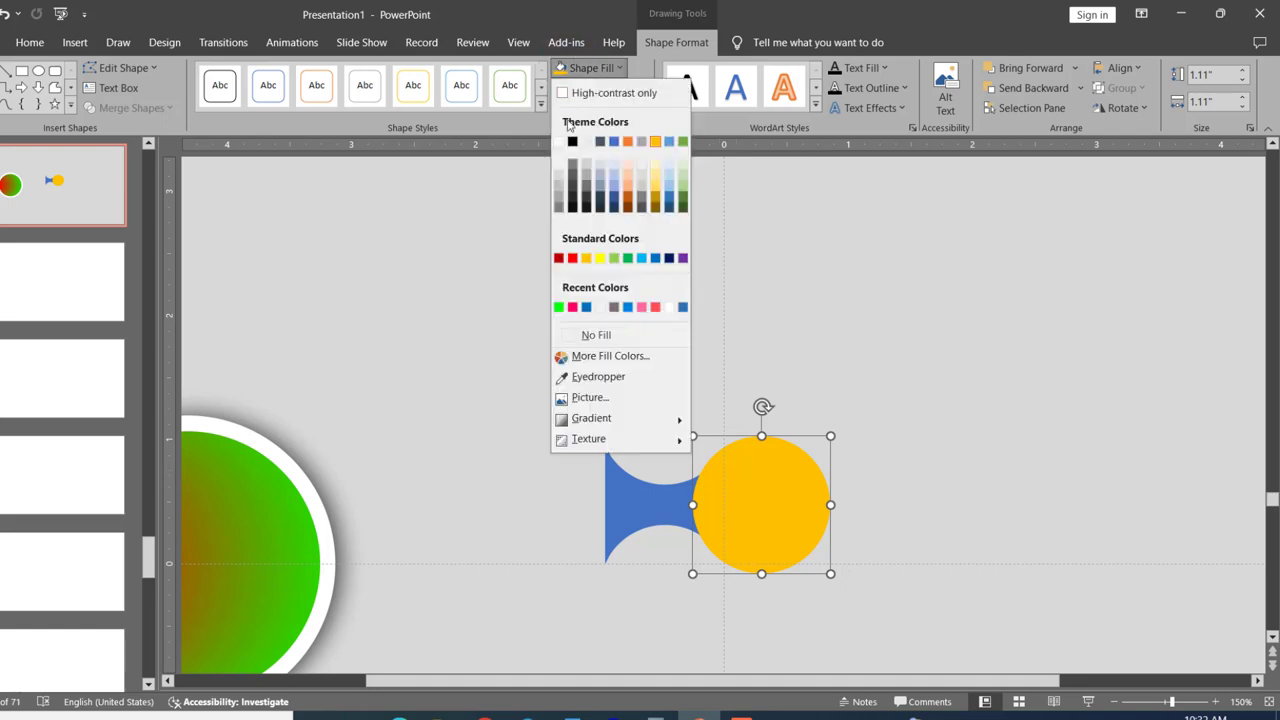
pyautogui.click(562, 143)
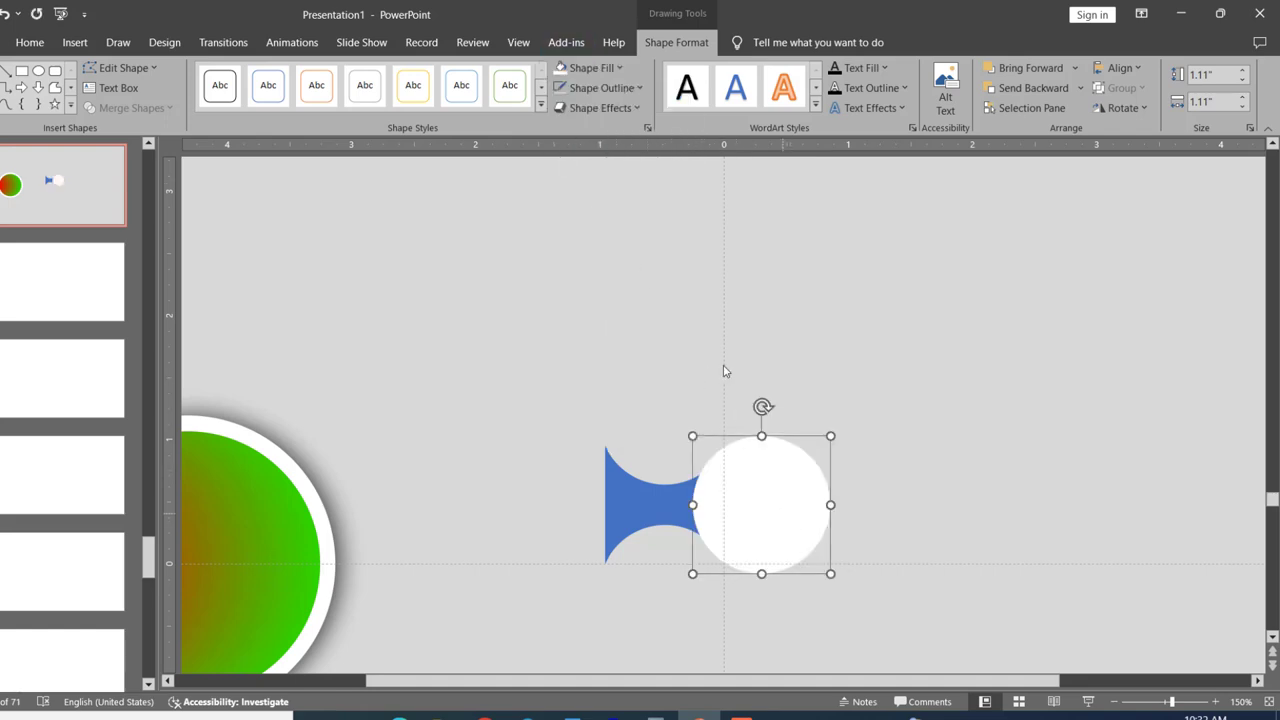
pyautogui.click(790, 309)
# Apply the outer shadow preset offset to the bottom right to the small white circle.
pyautogui.click(790, 506)
pyautogui.rightClick(789, 504)
pyautogui.click(850, 466)
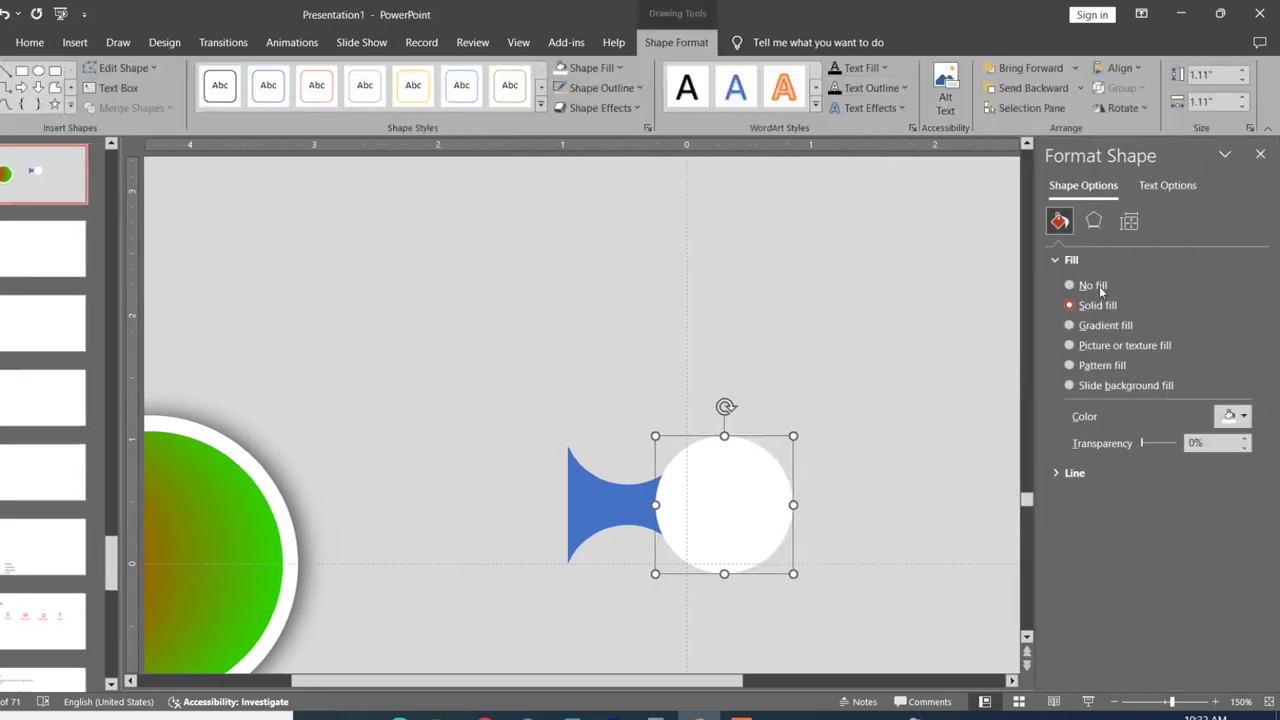
pyautogui.click(1094, 221)
pyautogui.click(1240, 284)
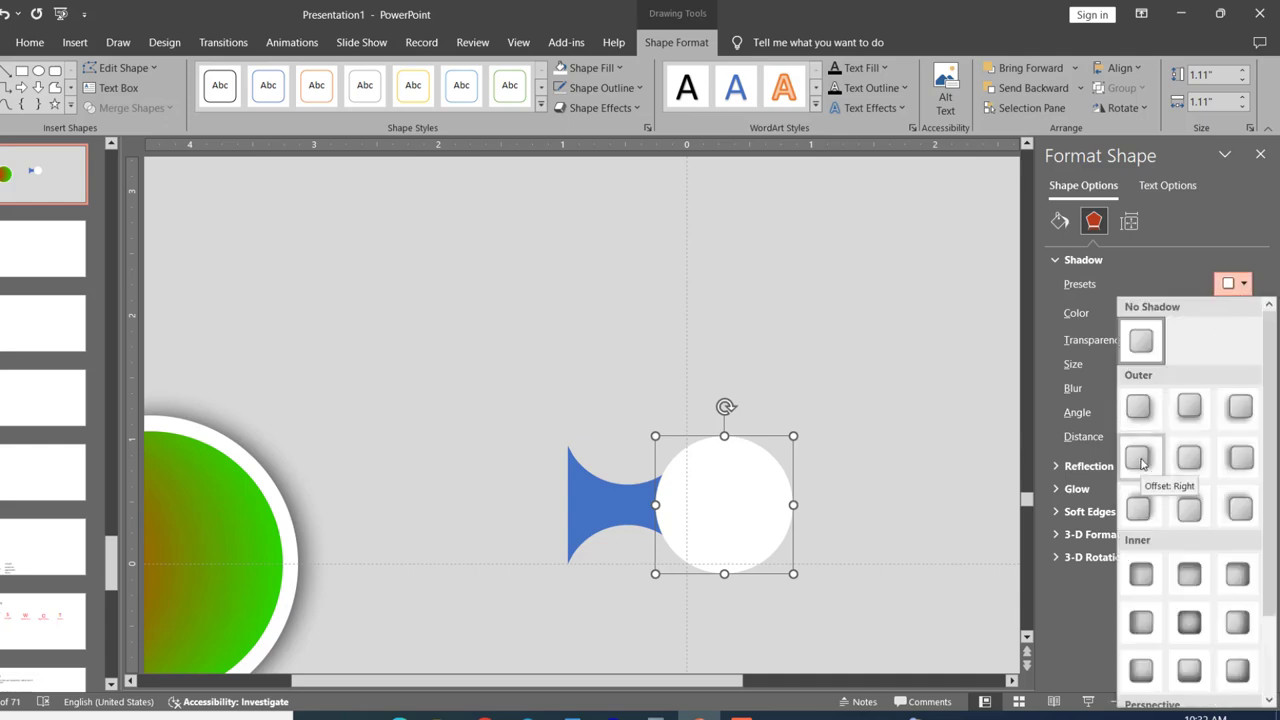
pyautogui.click(1138, 406)
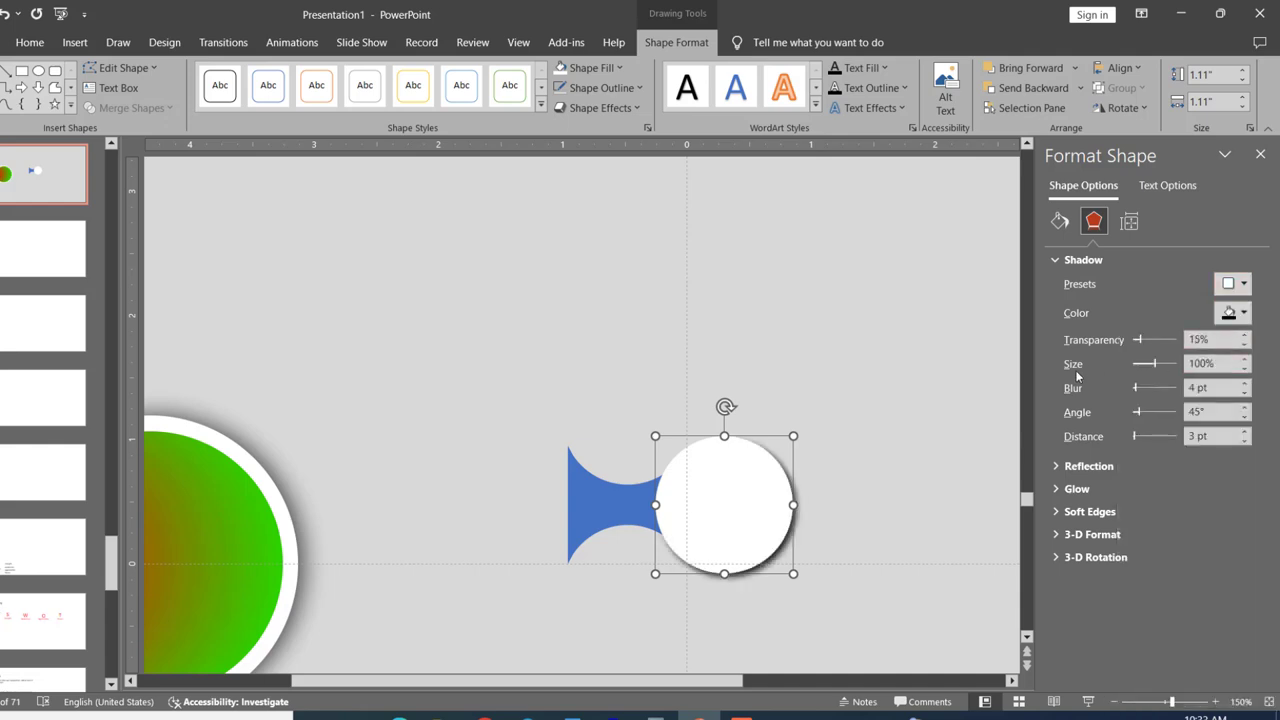
pyautogui.click(903, 382)
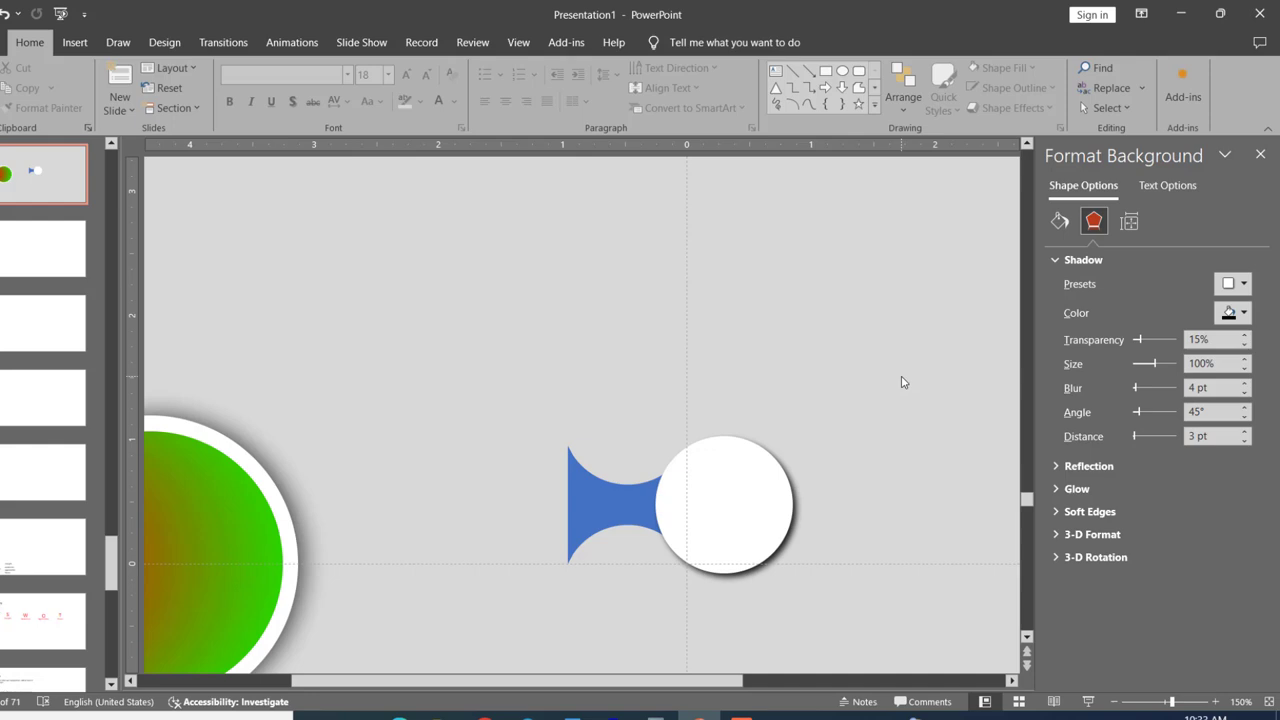
pyautogui.click(1260, 154)
# Duplicate the small white circle and place the copy directly above the concave-sided shape.
pyautogui.click(784, 498)
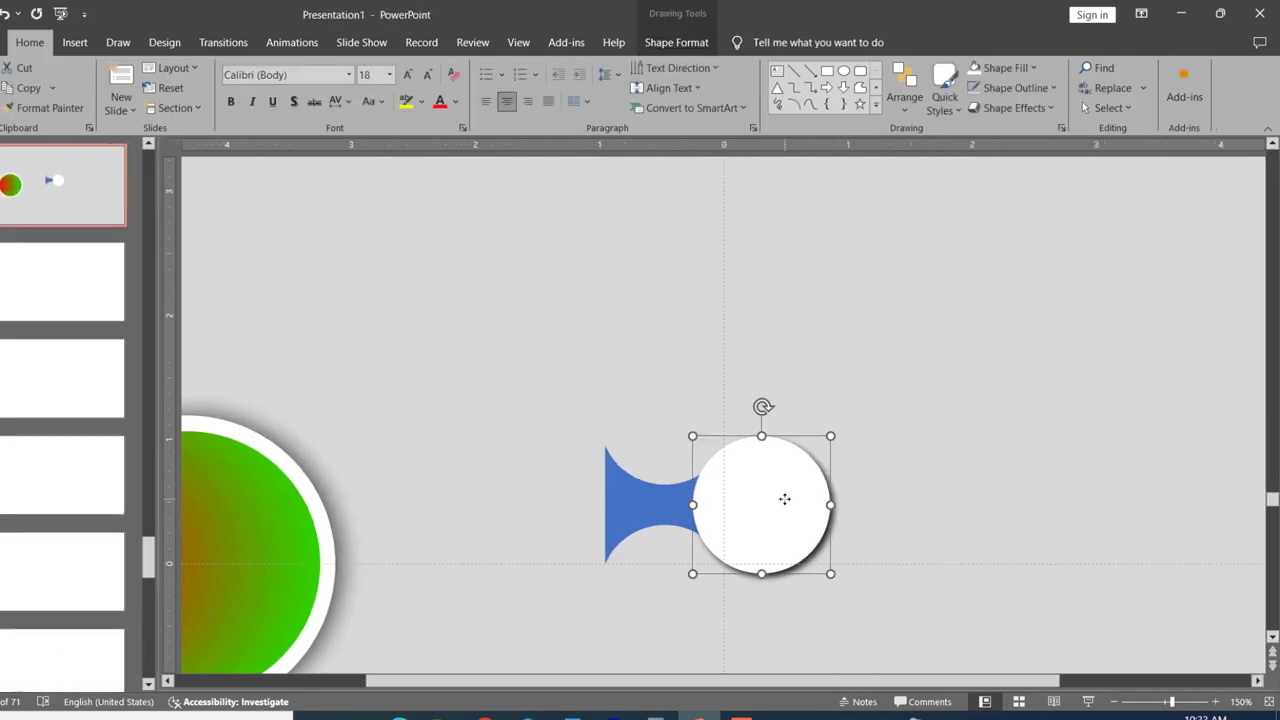
pyautogui.click(900, 342)
pyautogui.moveTo(750, 480); pyautogui.dragTo(653, 349)
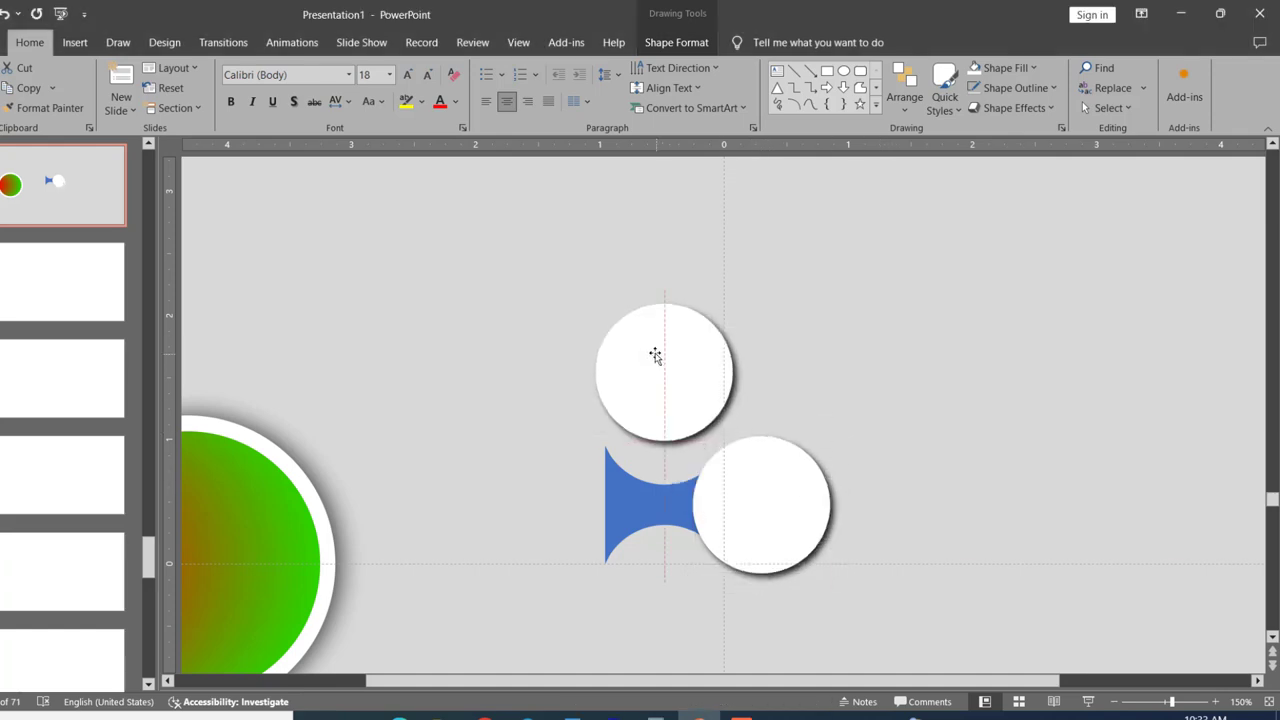
# Remove the shadow from the copied white circle and shrink the copy to 0.95".
pyautogui.click(613, 42)
pyautogui.click(652, 42)
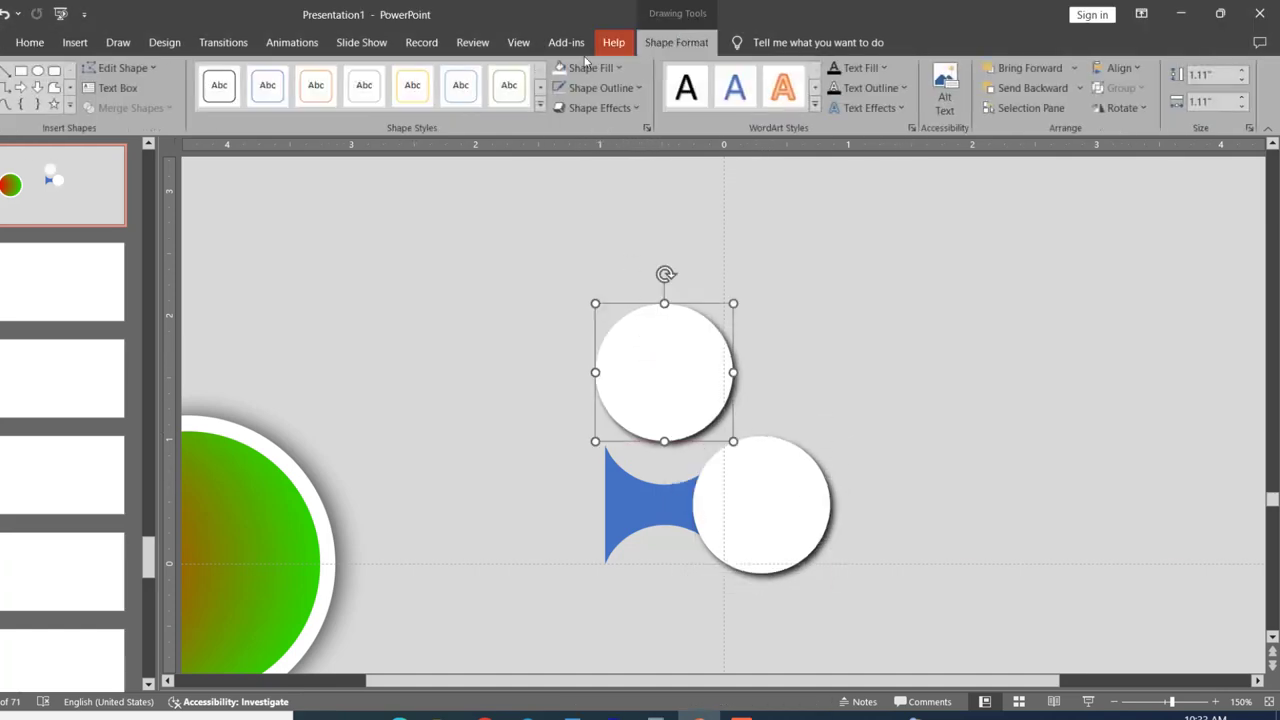
pyautogui.click(600, 108)
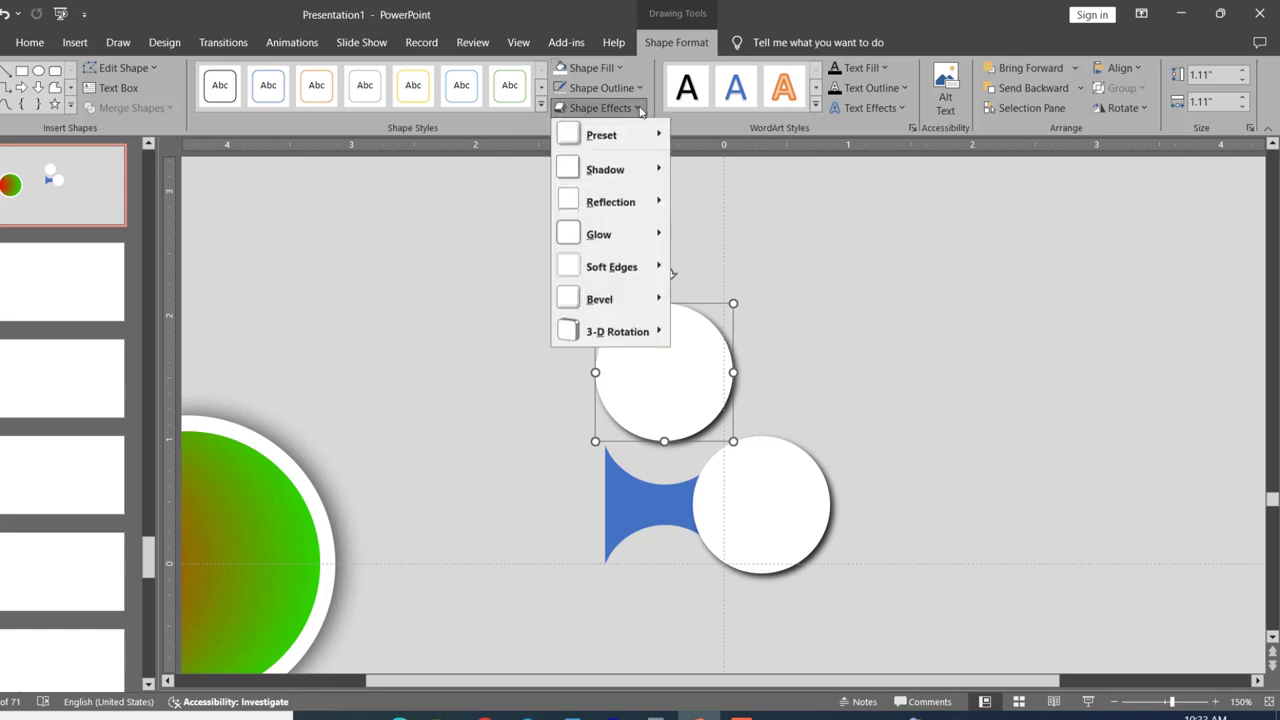
pyautogui.moveTo(605, 172)
pyautogui.click(693, 199)
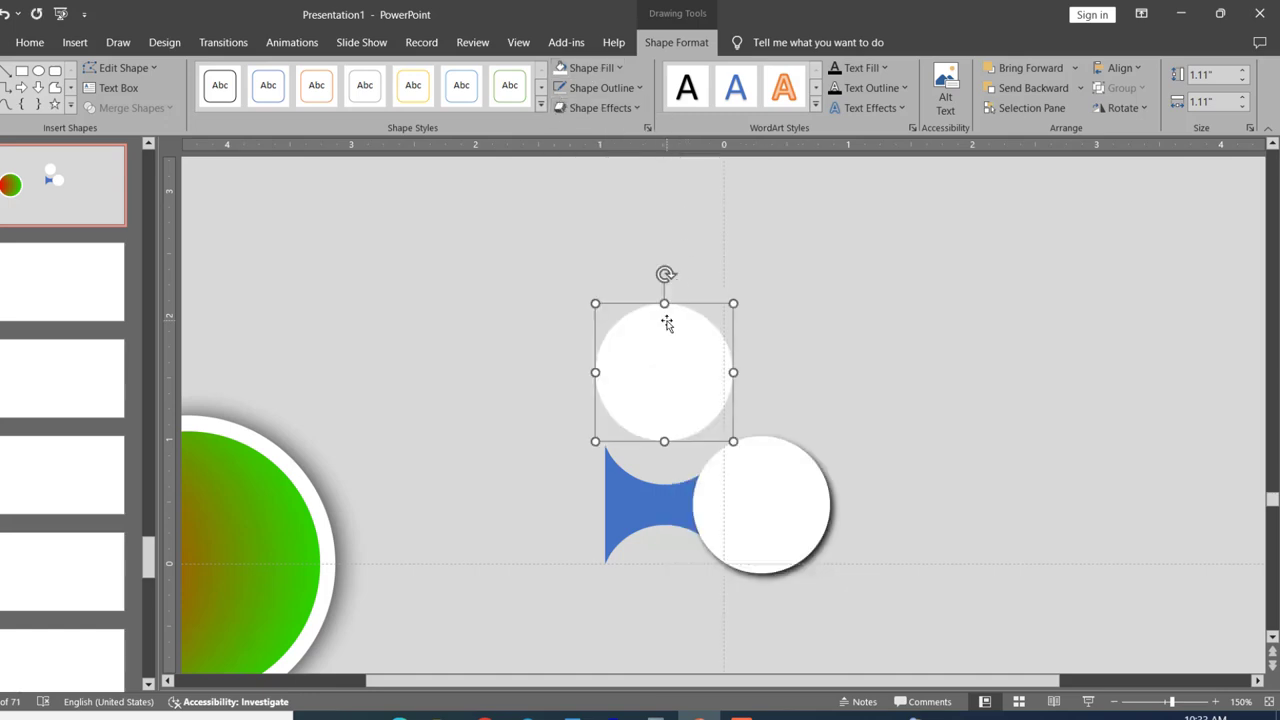
pyautogui.moveTo(665, 322); pyautogui.dragTo(759, 472)
pyautogui.hotkey('ctrl', 'z')
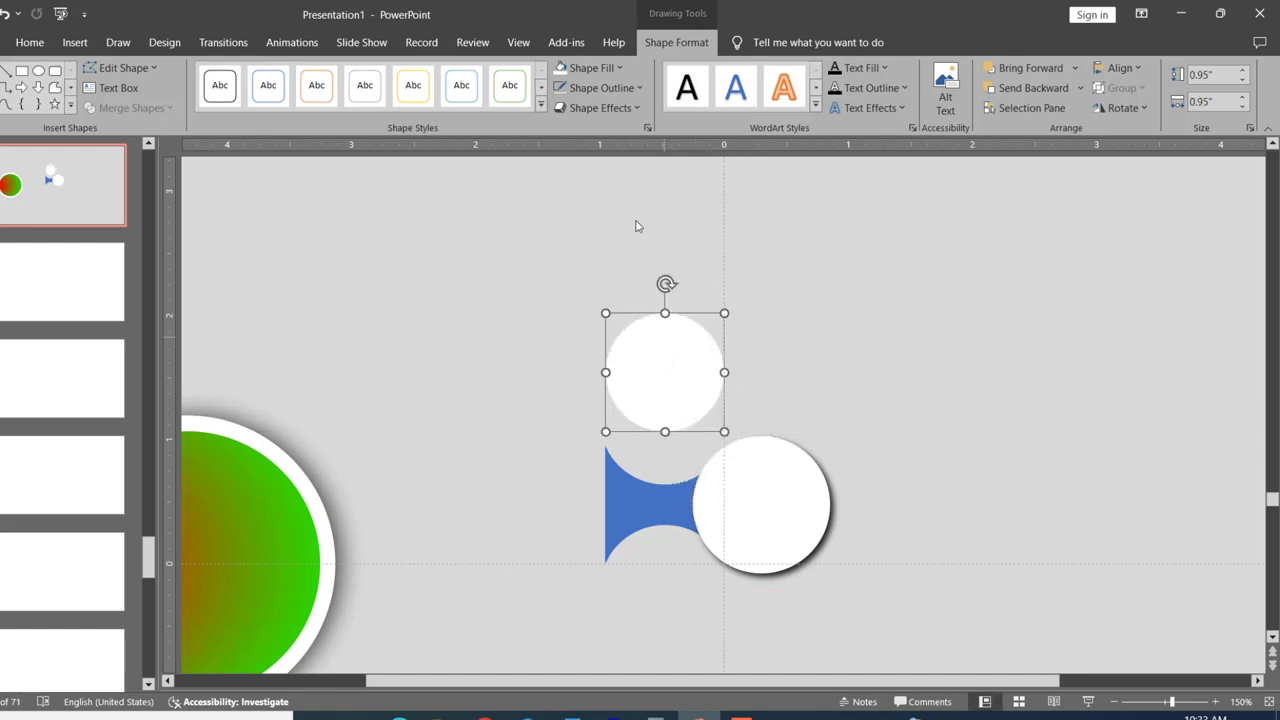
# Fill the 0.95" circle with the standard golden orange and centre it on the shadowed white circle.
pyautogui.click(615, 68)
pyautogui.click(583, 259)
pyautogui.moveTo(620, 340); pyautogui.dragTo(719, 465)
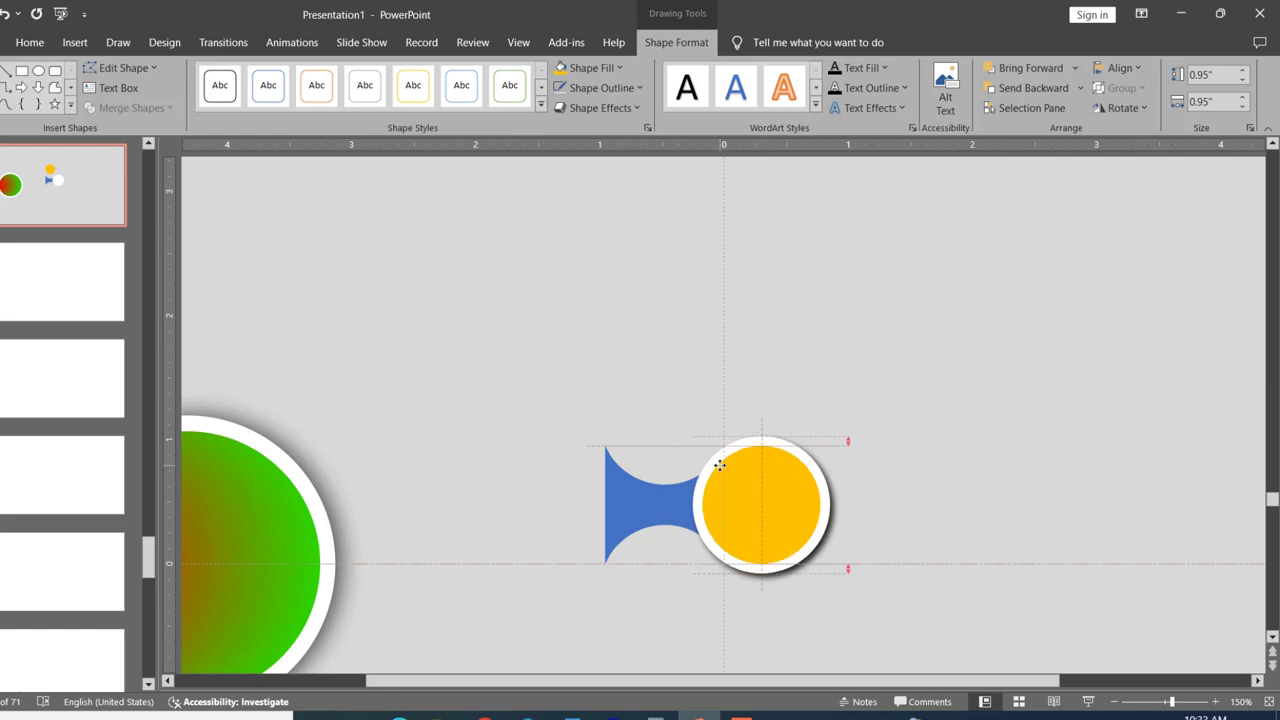
pyautogui.click(869, 408)
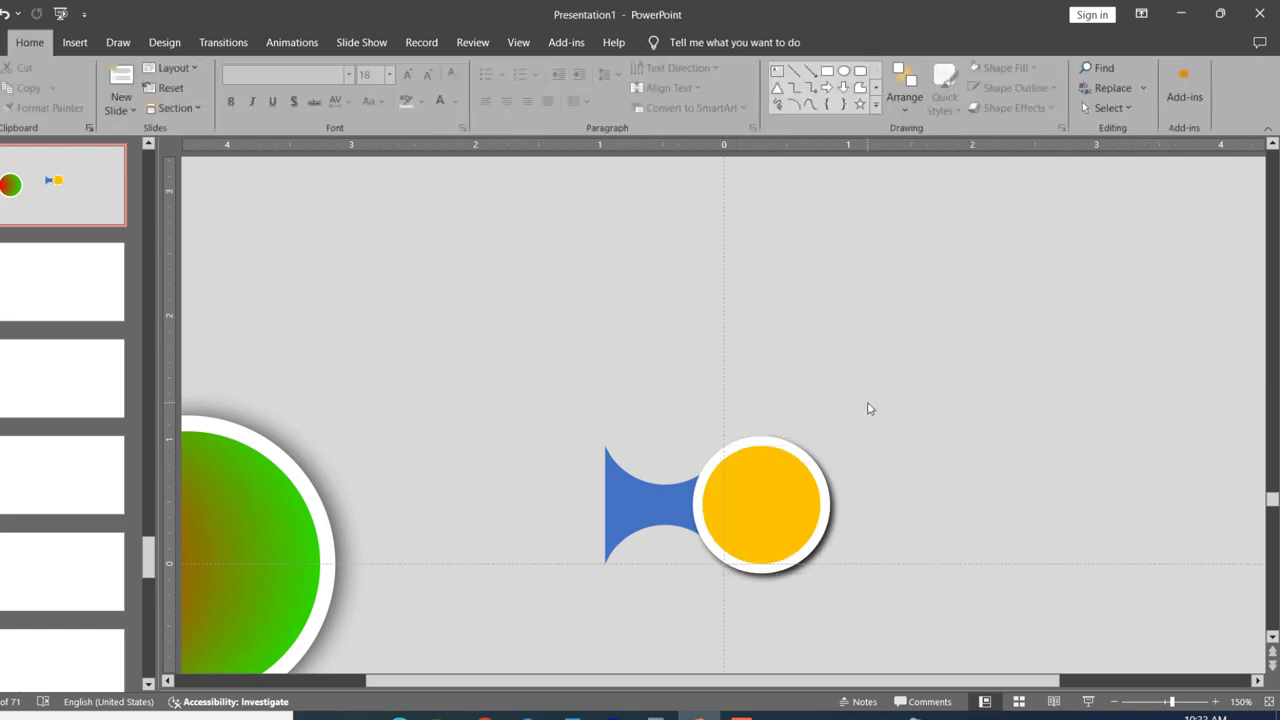
# Add a text box reading "Step2" above the golden orange circle.
pyautogui.scroll(5, 869, 408)
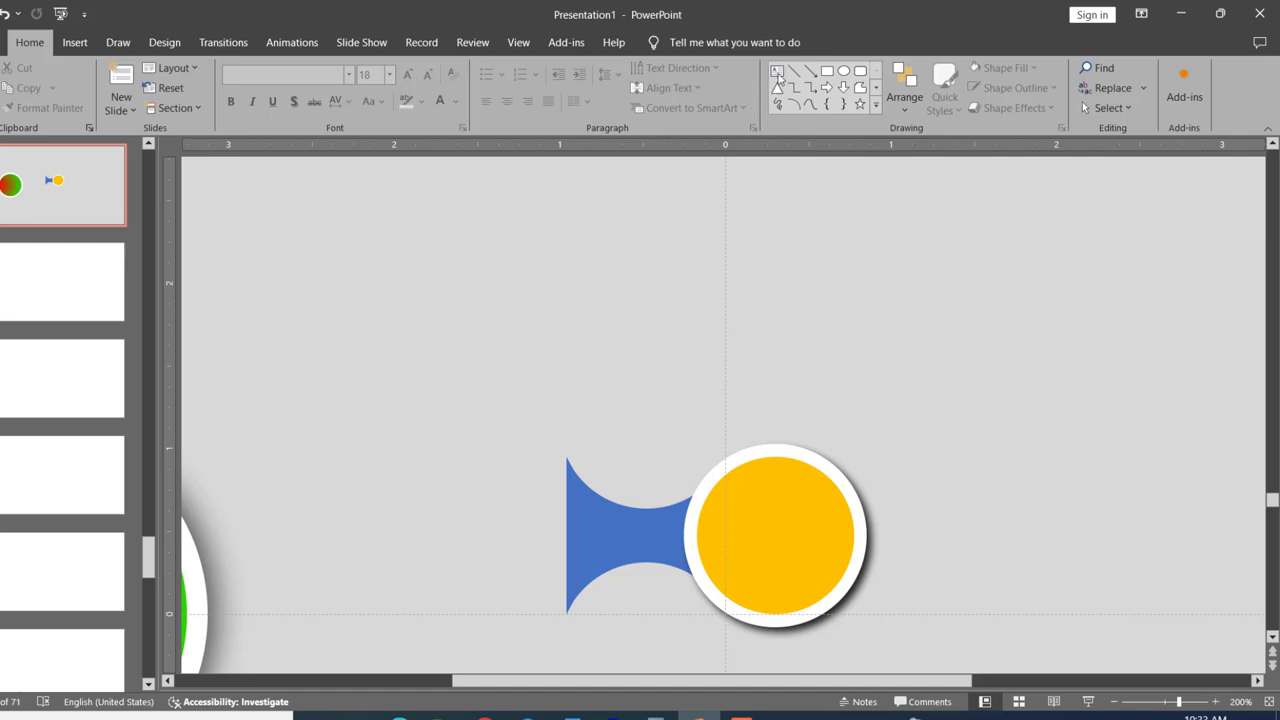
pyautogui.click(778, 76)
pyautogui.click(746, 236)
pyautogui.write('S')
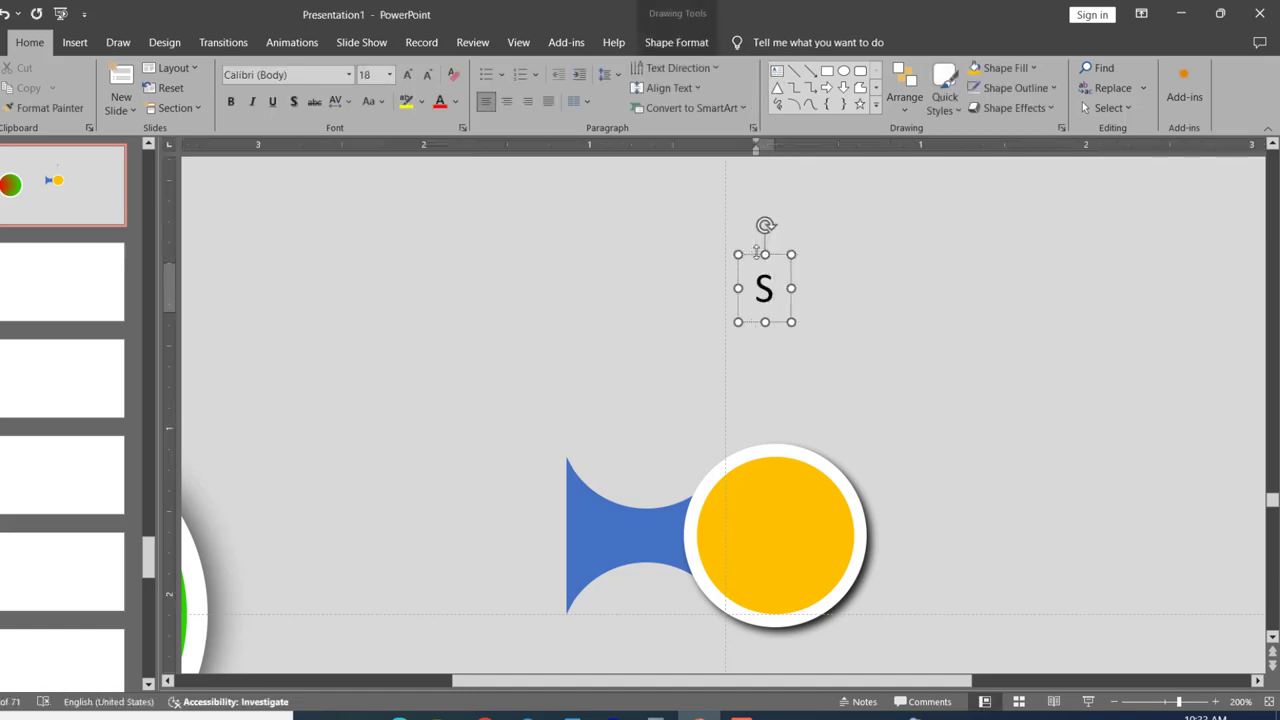
pyautogui.write('tep')
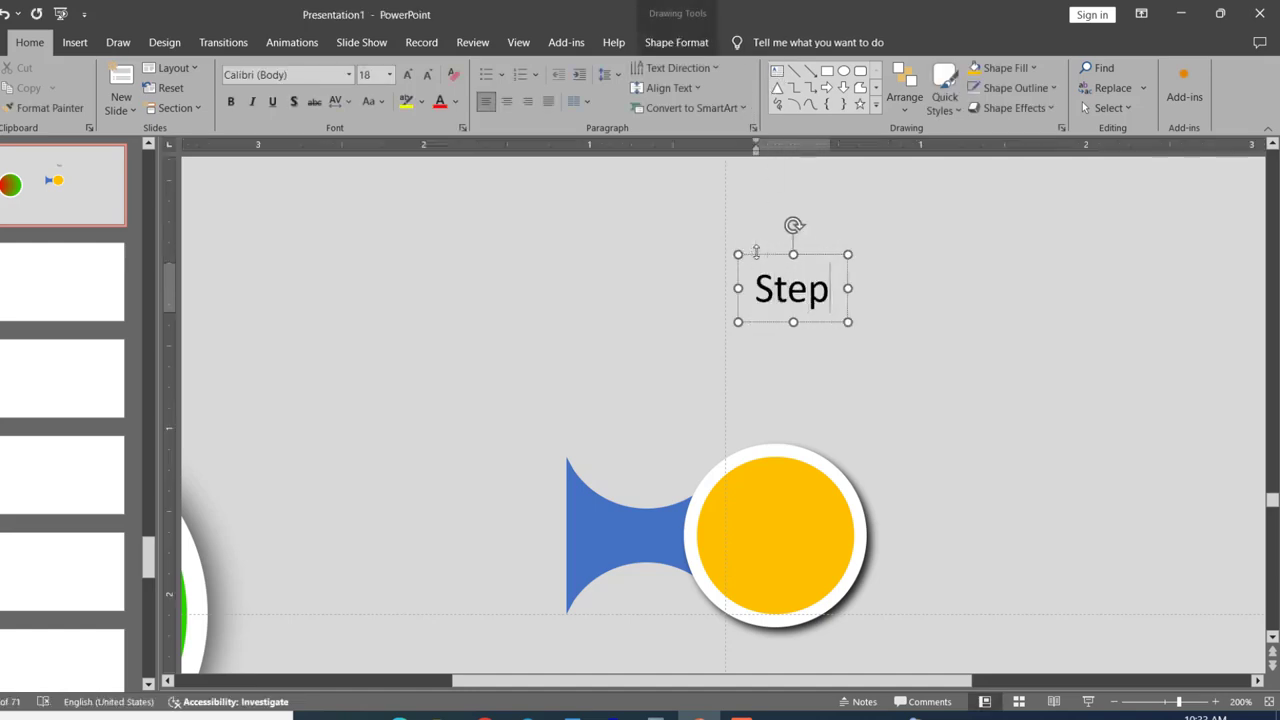
pyautogui.write('2')
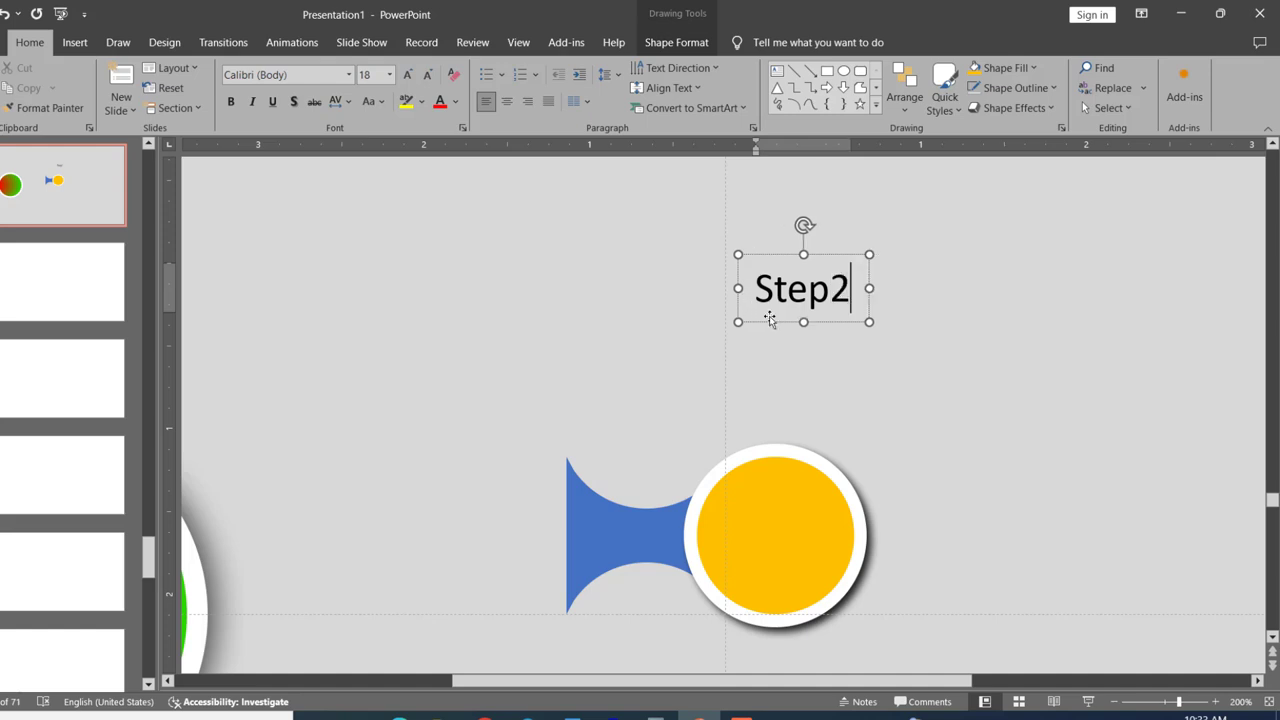
# Move the label onto the golden orange circle and split it into two lines, "Step" and "02".
pyautogui.moveTo(766, 330); pyautogui.dragTo(737, 556)
pyautogui.click(808, 510)
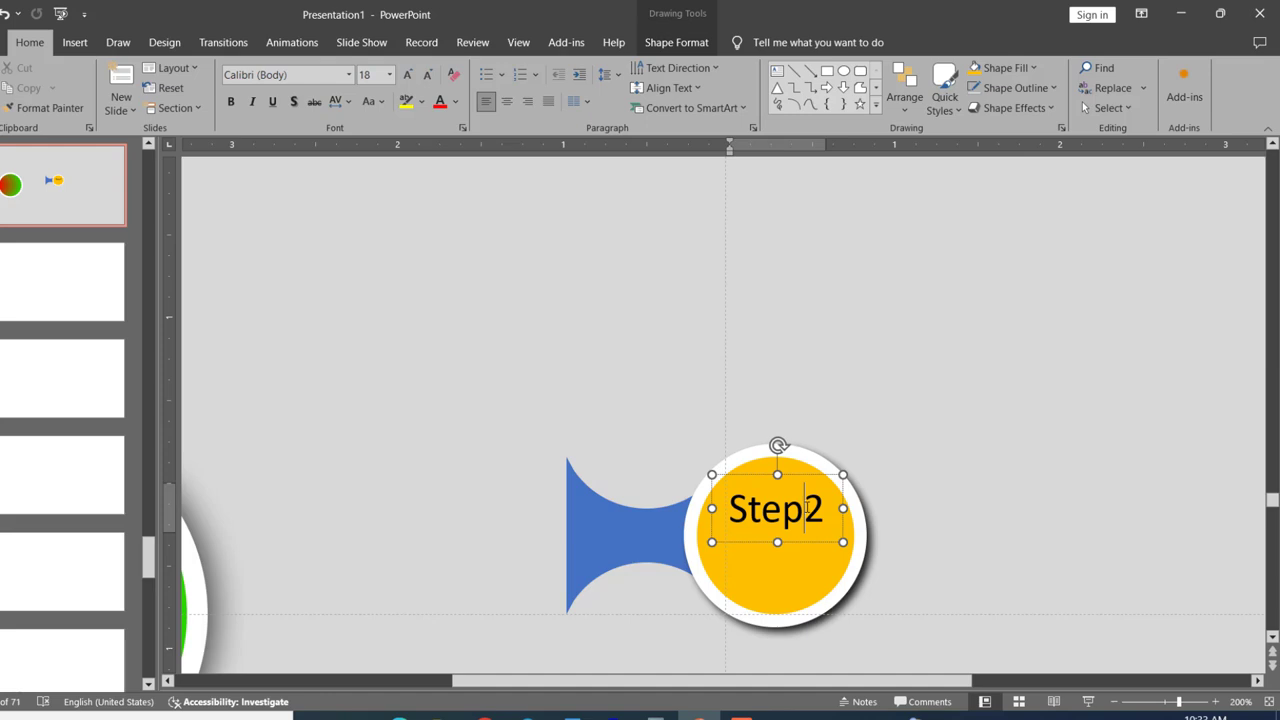
pyautogui.press('Return')
pyautogui.write('02')
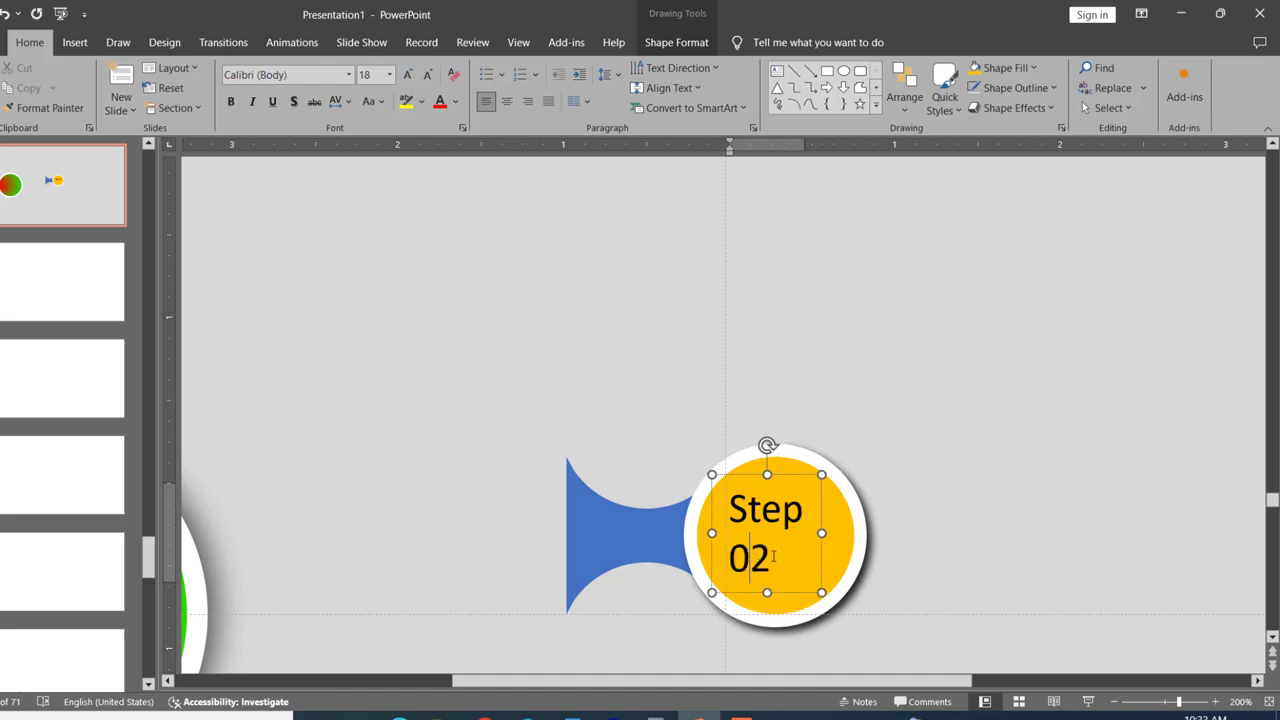
# Enlarge the "02" line of the label to 32 pt.
pyautogui.hotkey('shift', 'Home')
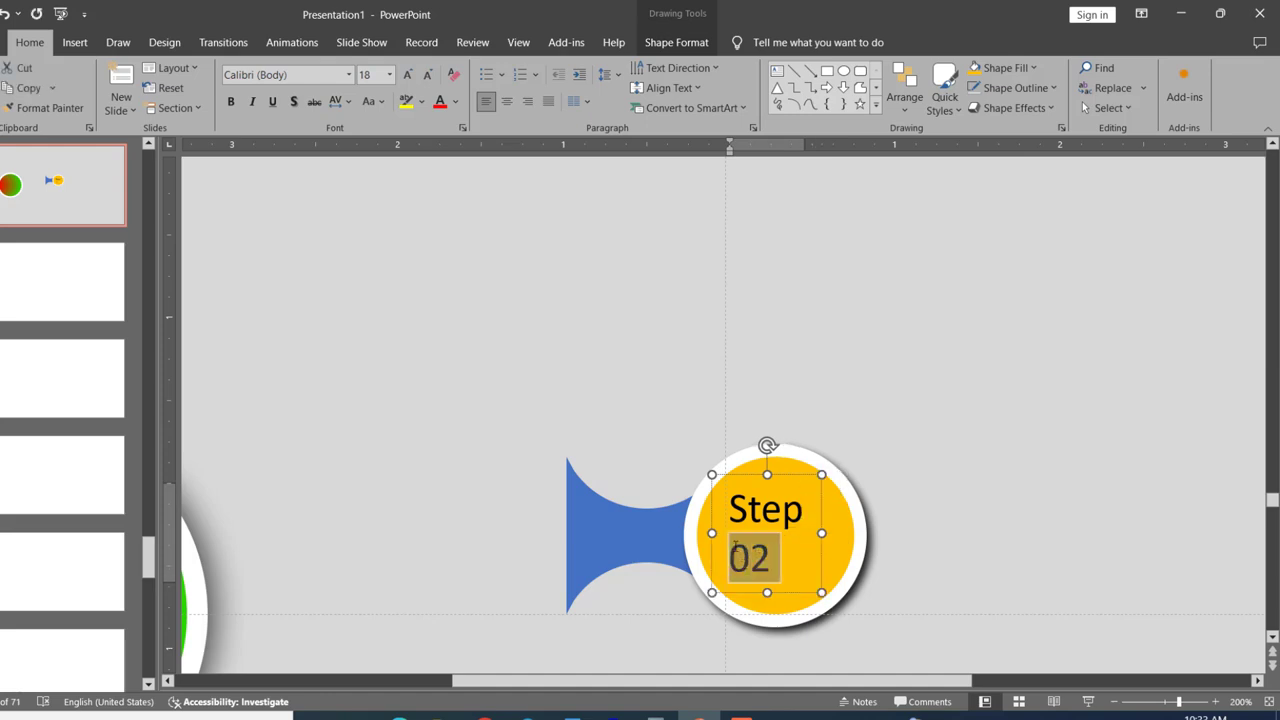
pyautogui.click(408, 75)
pyautogui.click(408, 75)
pyautogui.click(408, 75)
pyautogui.click(408, 75)
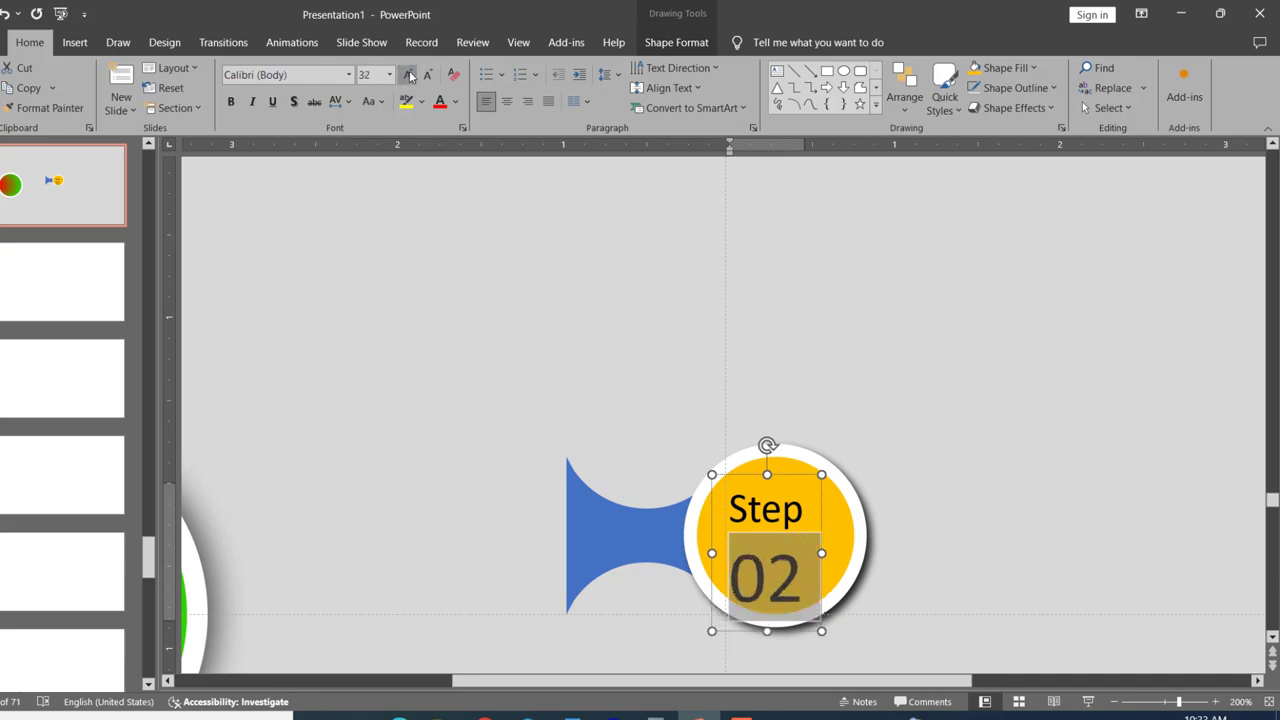
# Center-align the "Step 02" text and position its text box in the middle of the golden orange circle.
pyautogui.moveTo(820, 508); pyautogui.dragTo(829, 497)
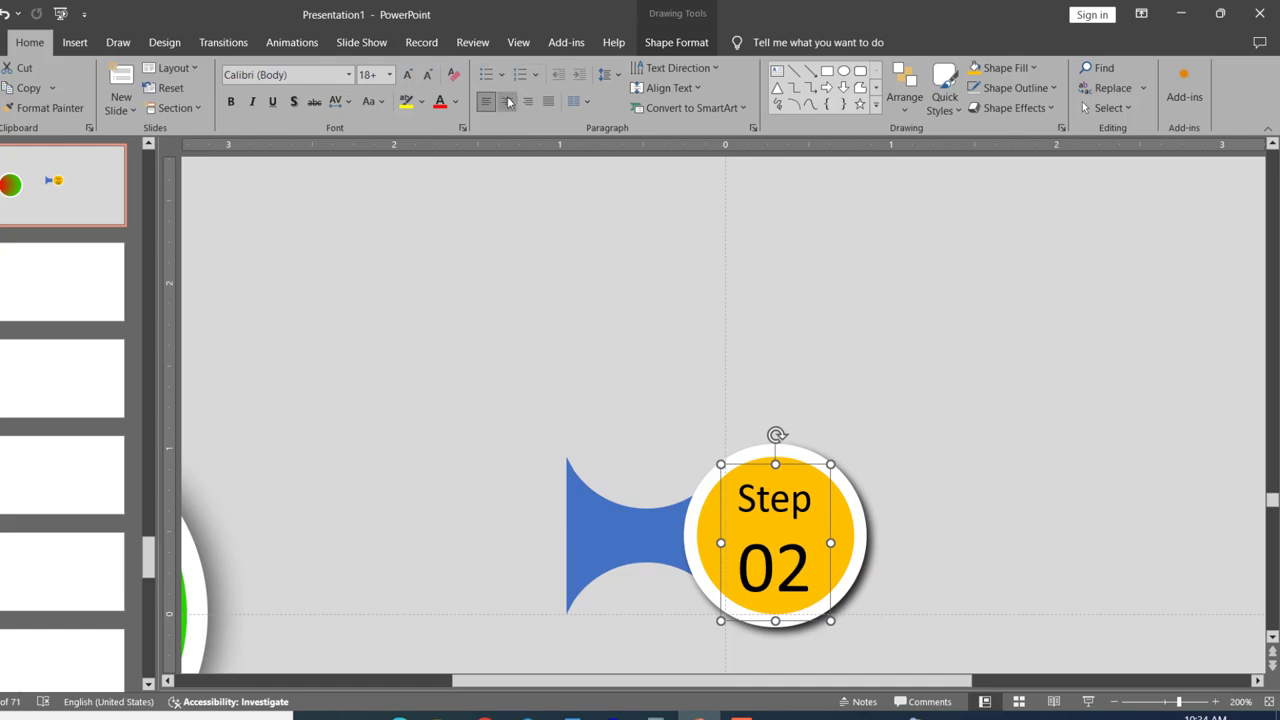
pyautogui.click(506, 101)
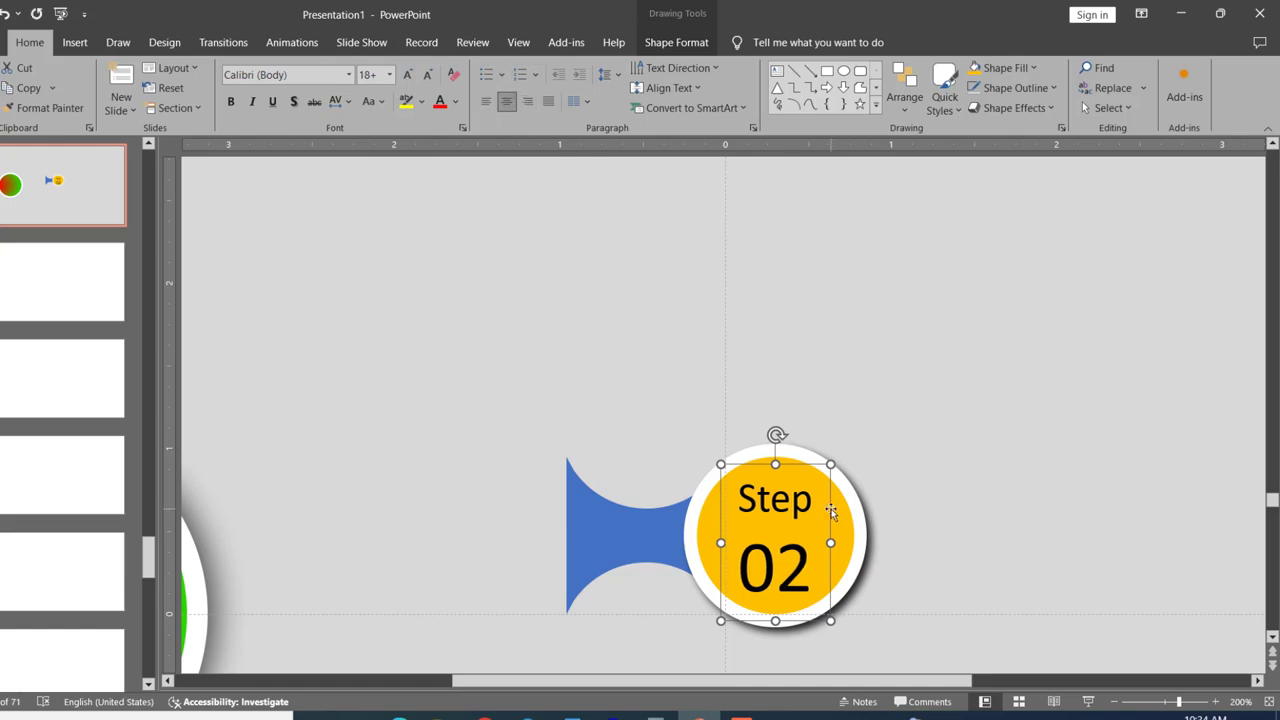
pyautogui.moveTo(831, 512); pyautogui.dragTo(826, 503)
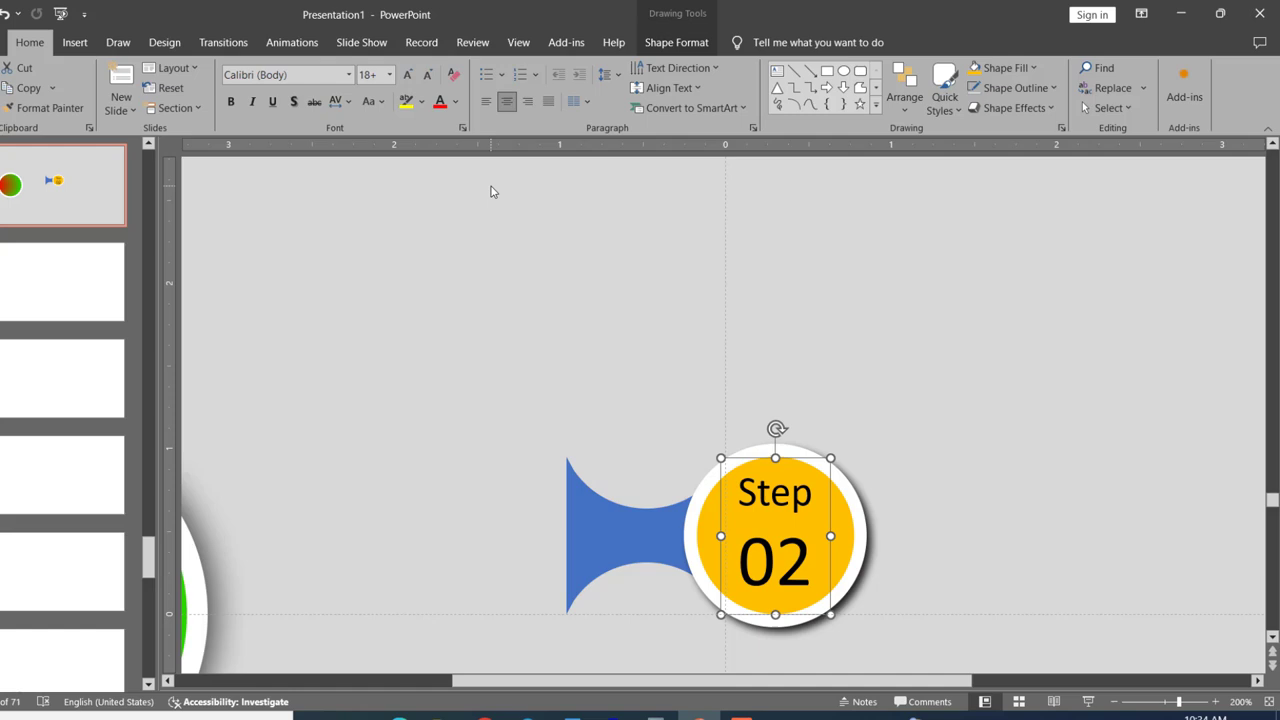
# Make the "Step 02" label bold and white with a text shadow.
pyautogui.click(293, 101)
pyautogui.click(230, 101)
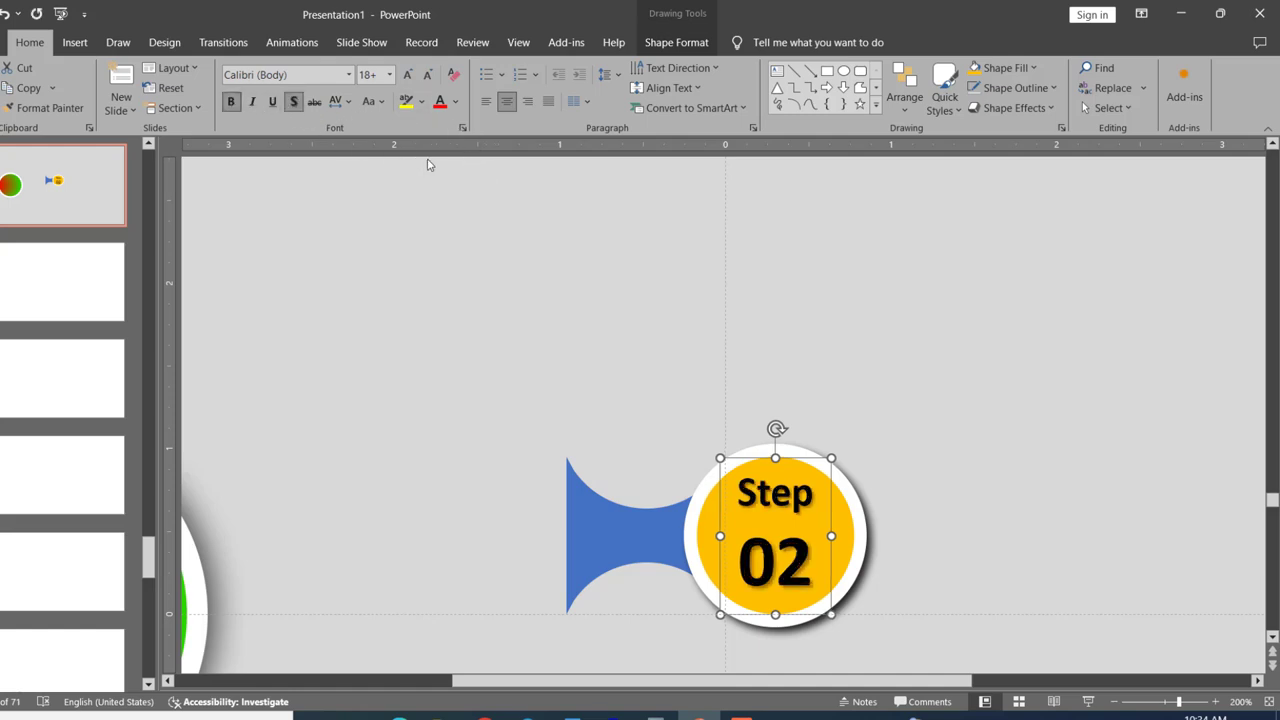
pyautogui.click(455, 101)
pyautogui.click(438, 178)
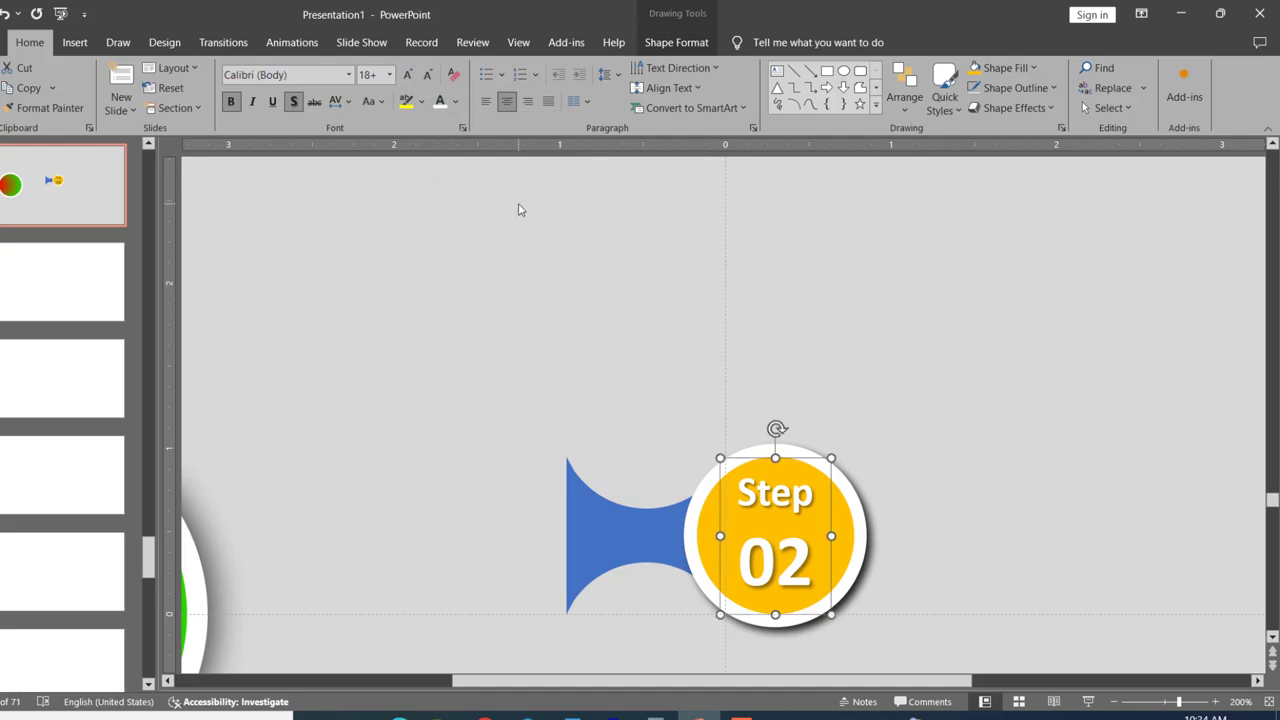
pyautogui.click(524, 212)
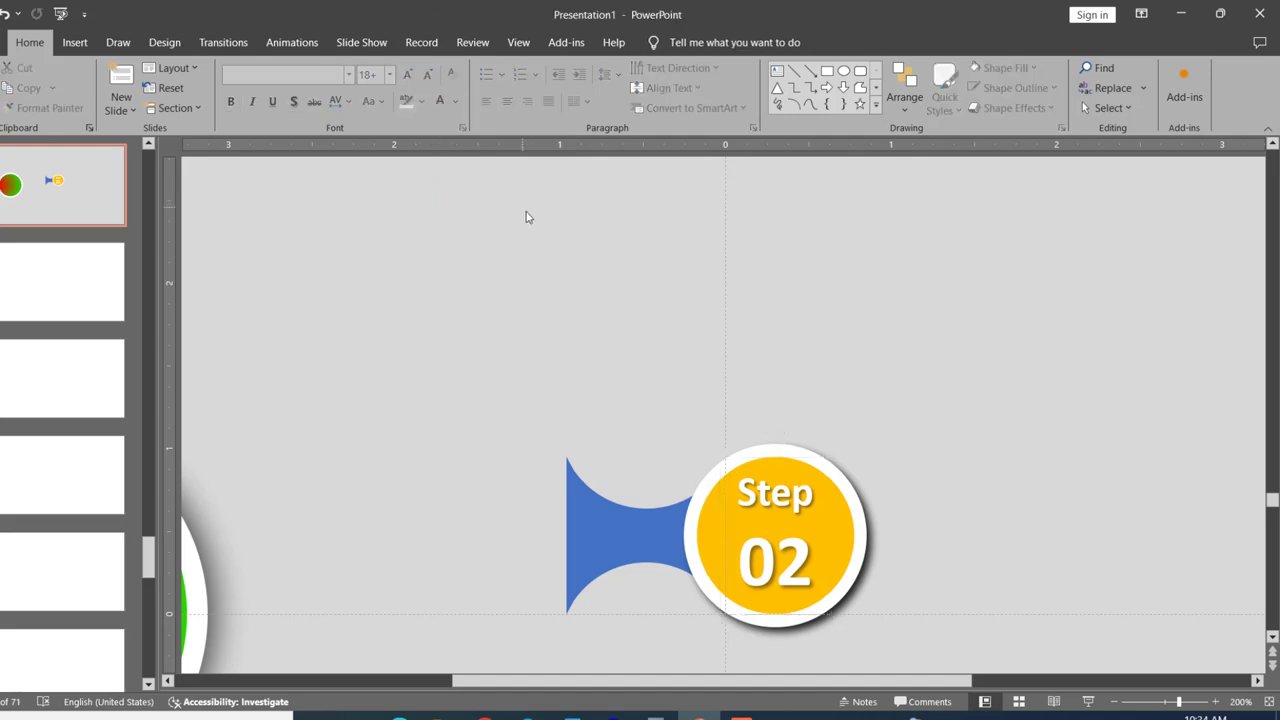
# Select the blue concave-sided connector and bring up its shape formatting options.
pyautogui.click(771, 549)
pyautogui.click(637, 315)
pyautogui.click(584, 510)
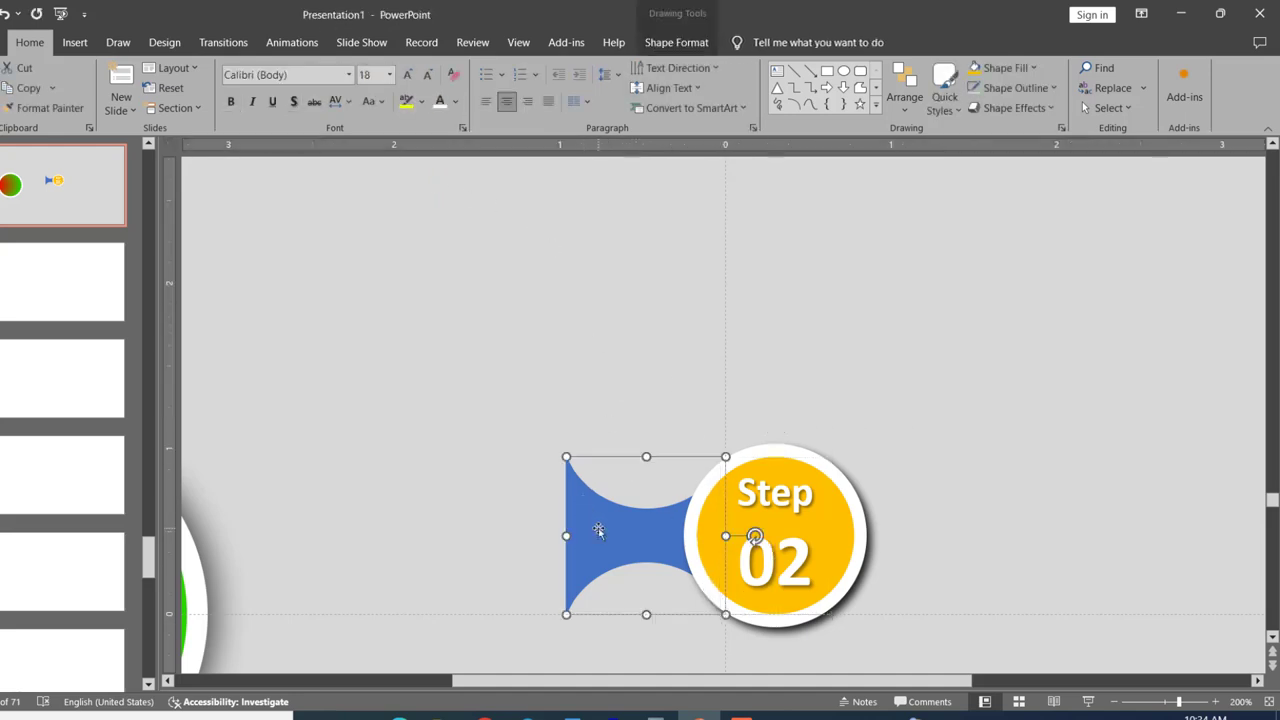
pyautogui.click(676, 42)
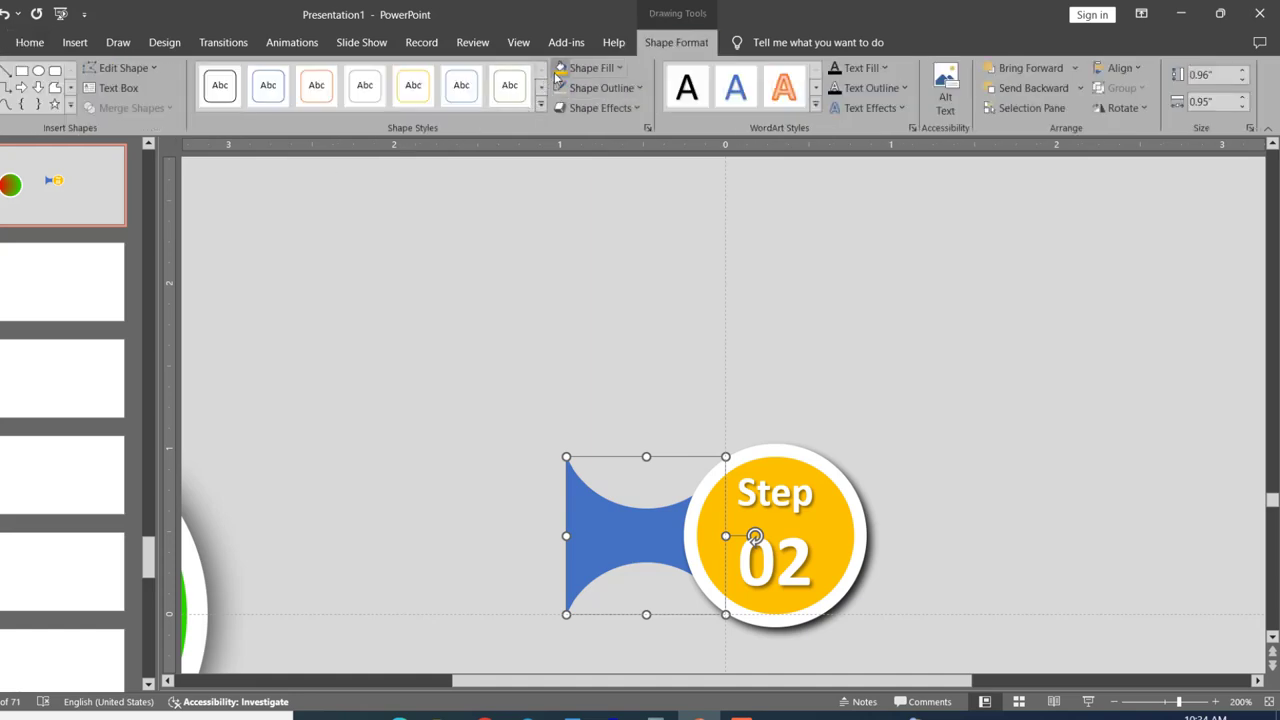